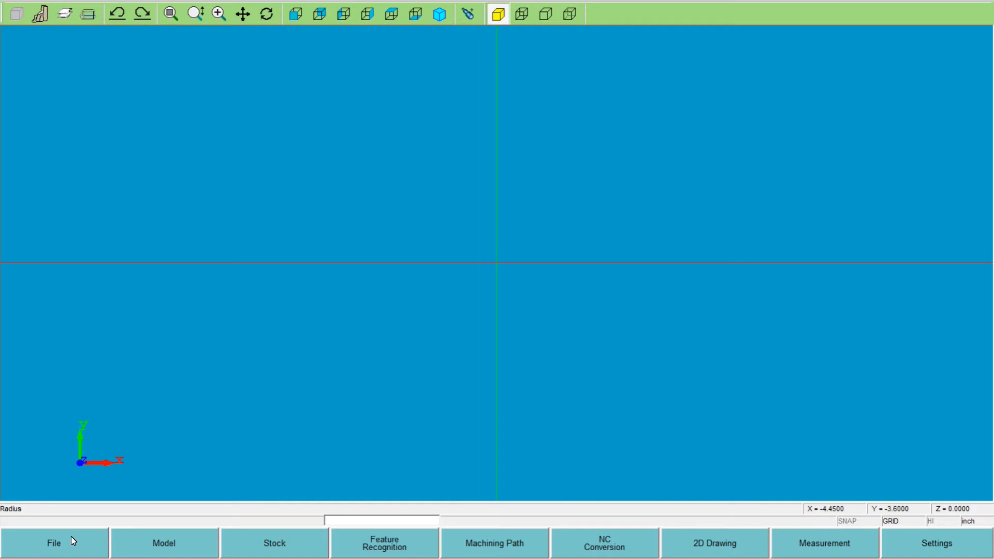
Set the model definition pattern to 2D file insert and open the file selection for the 2D file
{"action": "left_click", "coordinate": [156, 544]}
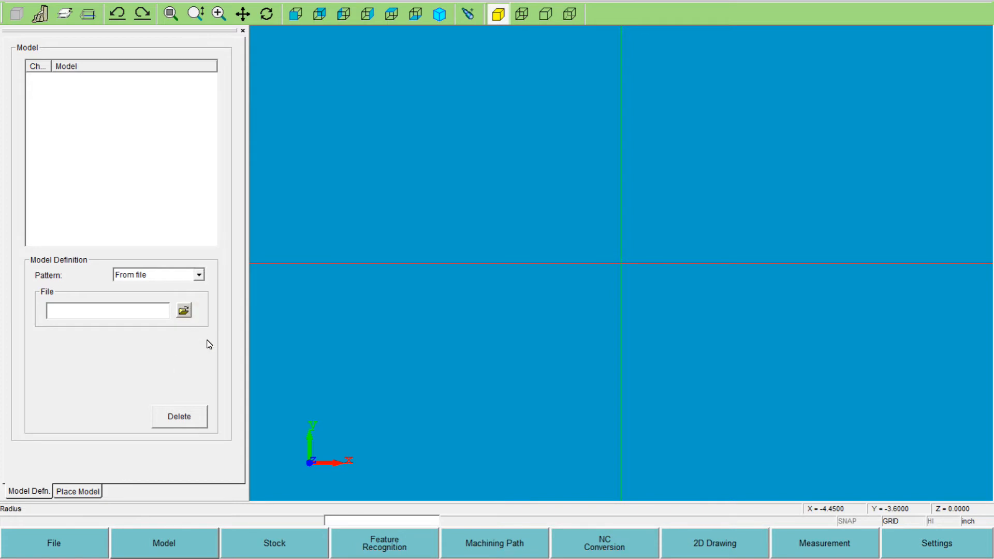
{"action": "left_click", "coordinate": [195, 276]}
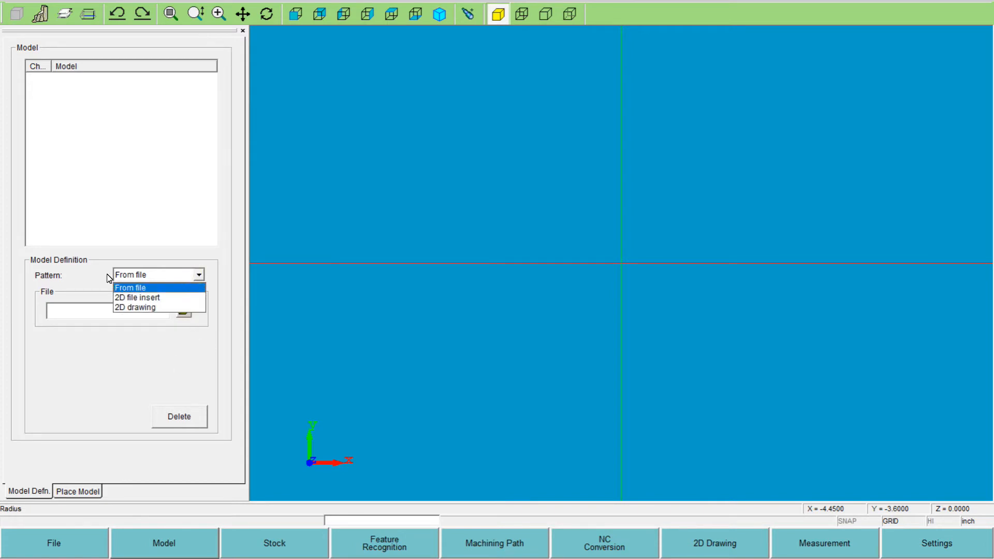
{"action": "left_click", "coordinate": [145, 301]}
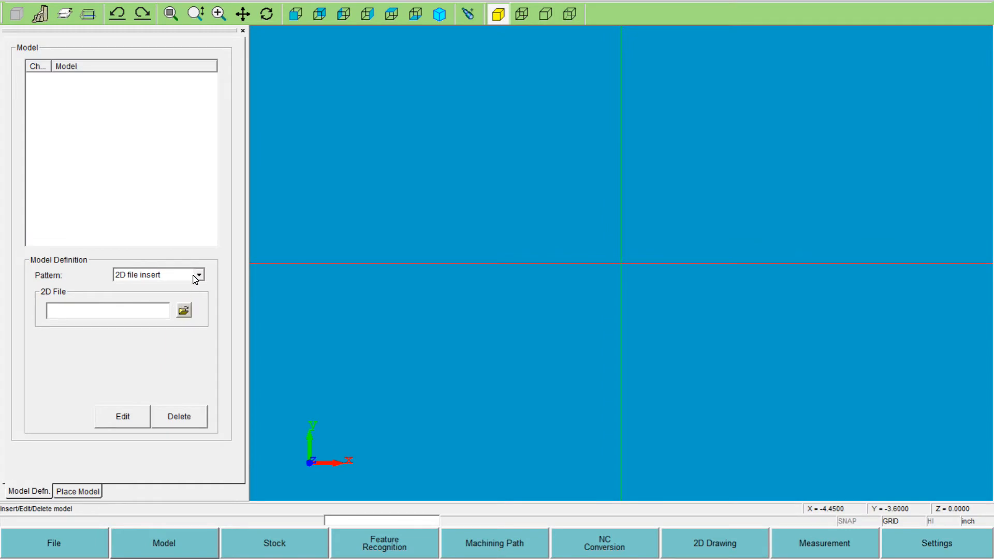
{"action": "left_click", "coordinate": [184, 311]}
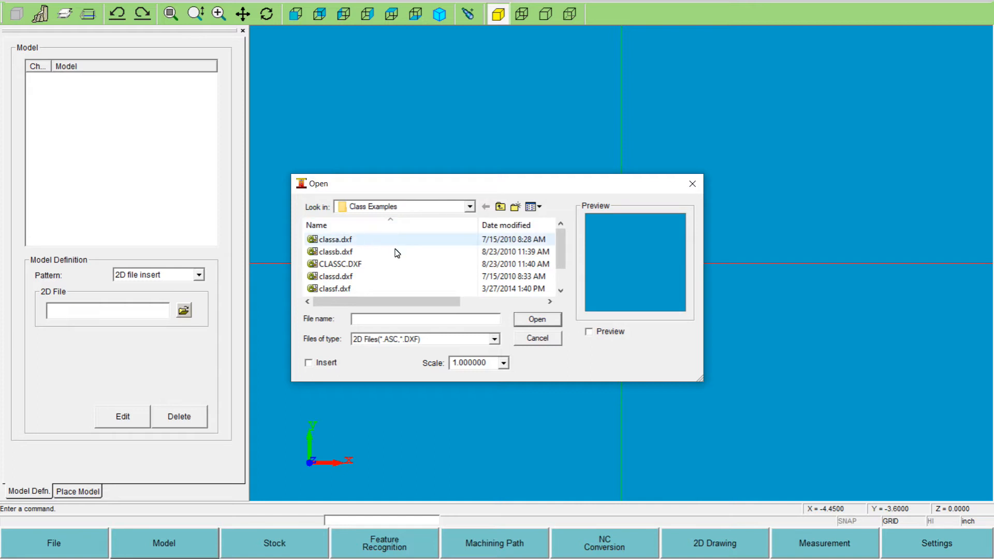
Look through the DXF files in the Class Examples folder and select classa.dxf
{"action": "left_click", "coordinate": [338, 239]}
{"action": "left_click", "coordinate": [352, 254]}
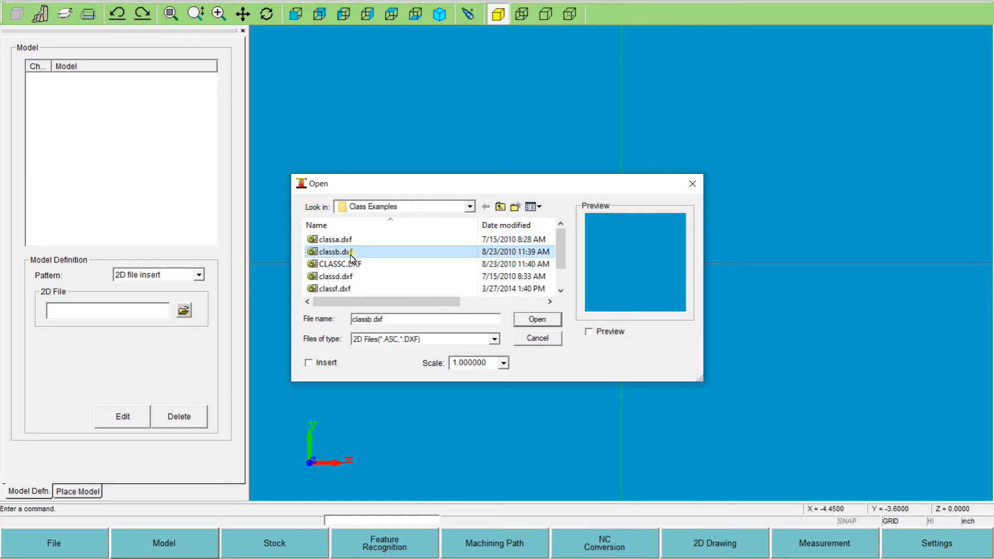
{"action": "left_click", "coordinate": [346, 265]}
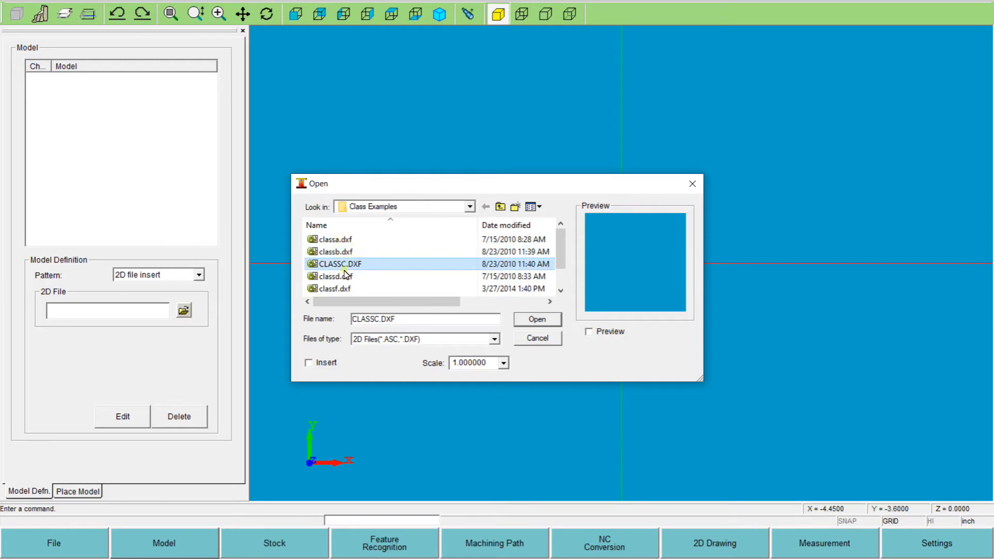
{"action": "left_click", "coordinate": [344, 275]}
{"action": "left_click", "coordinate": [348, 240]}
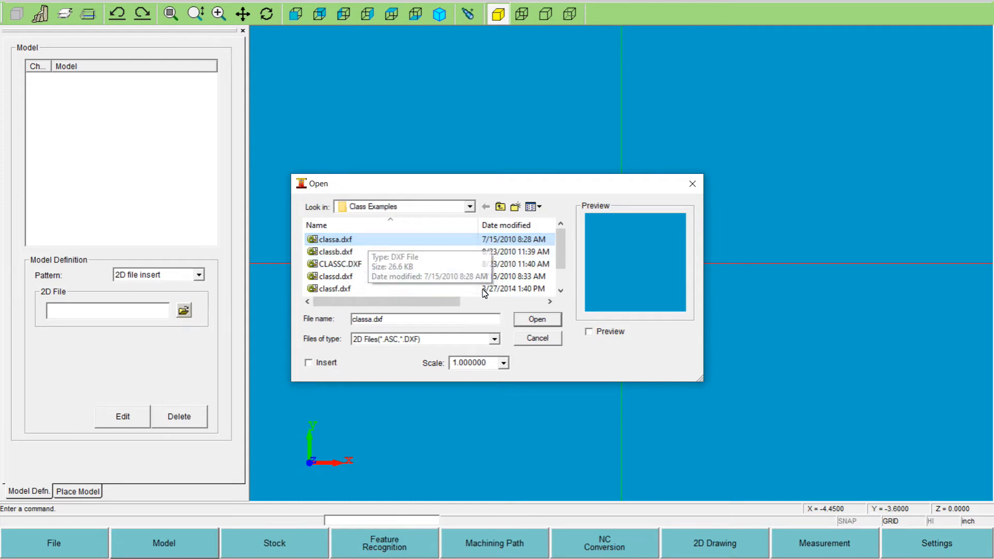
{"action": "left_click", "coordinate": [345, 241]}
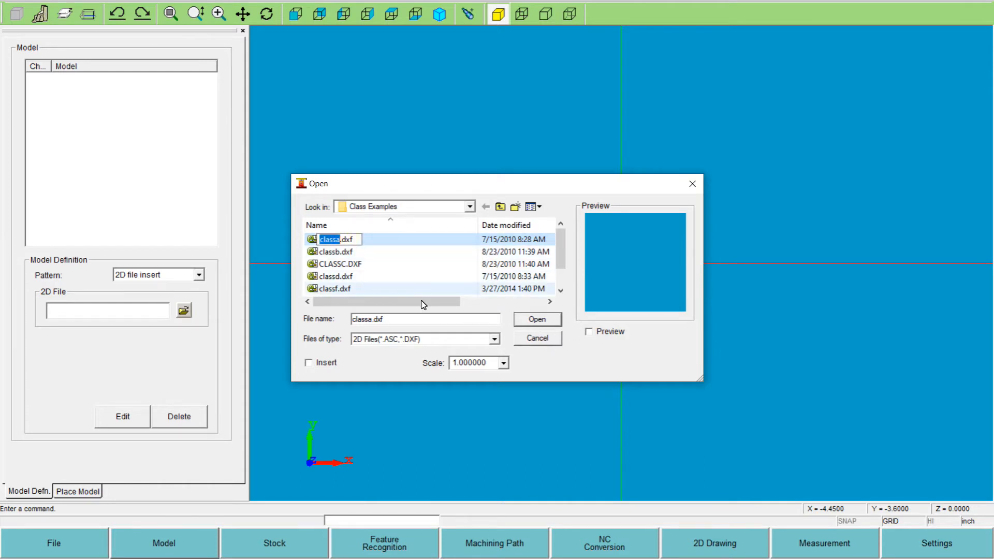
{"action": "left_click", "coordinate": [528, 321]}
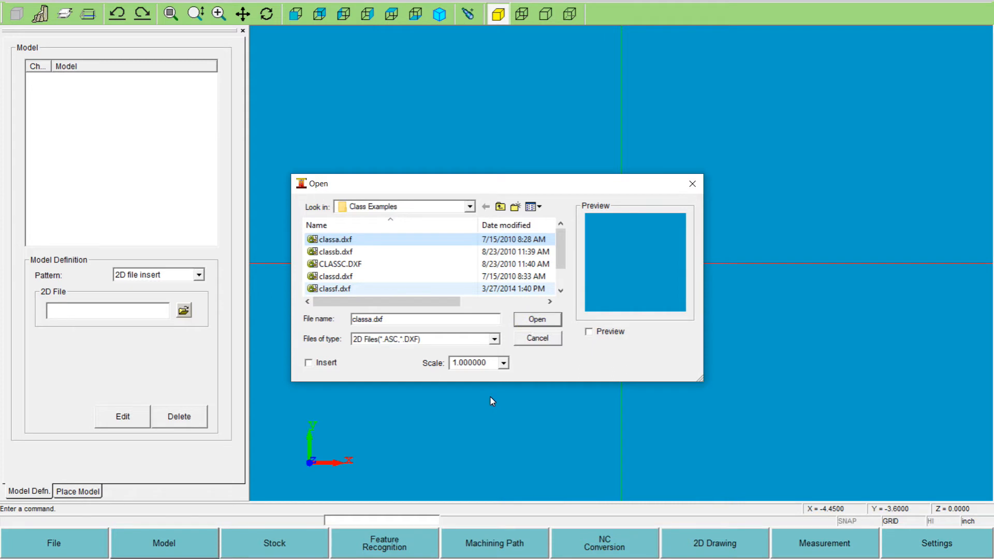
Reverse the name sorting of the files, insert classf.dxf as the 2D model and close the model definition
{"action": "left_click", "coordinate": [342, 227]}
{"action": "left_click", "coordinate": [343, 241]}
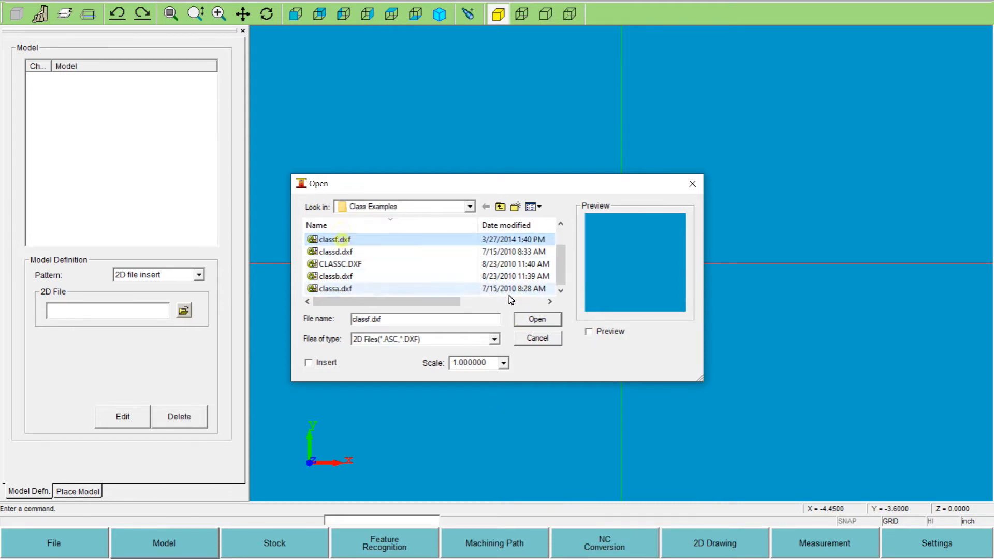
{"action": "left_click", "coordinate": [534, 318]}
{"action": "scroll", "coordinate": [653, 314], "scroll_direction": "up", "scroll_amount": 1}
{"action": "scroll", "coordinate": [652, 314], "scroll_direction": "down", "scroll_amount": 4}
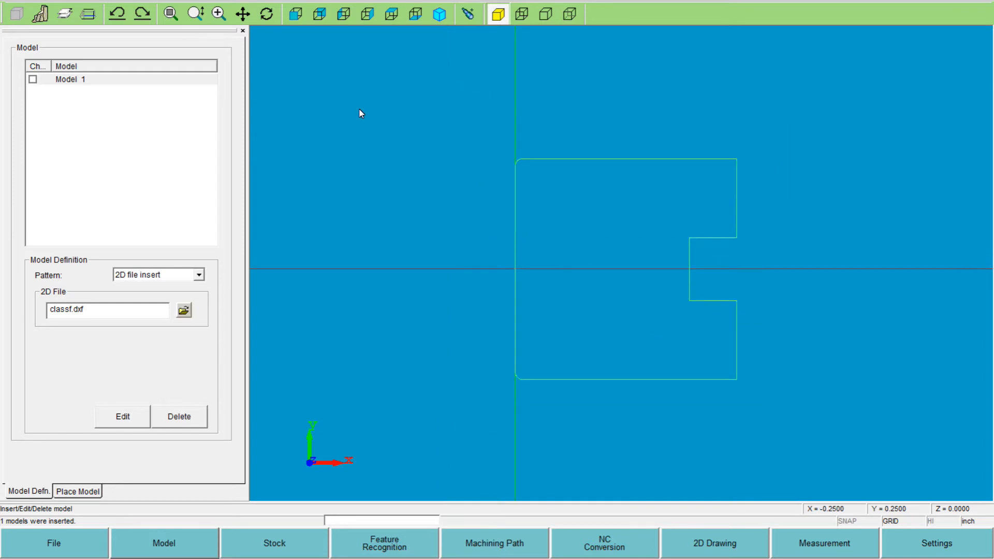
{"action": "left_click", "coordinate": [243, 30]}
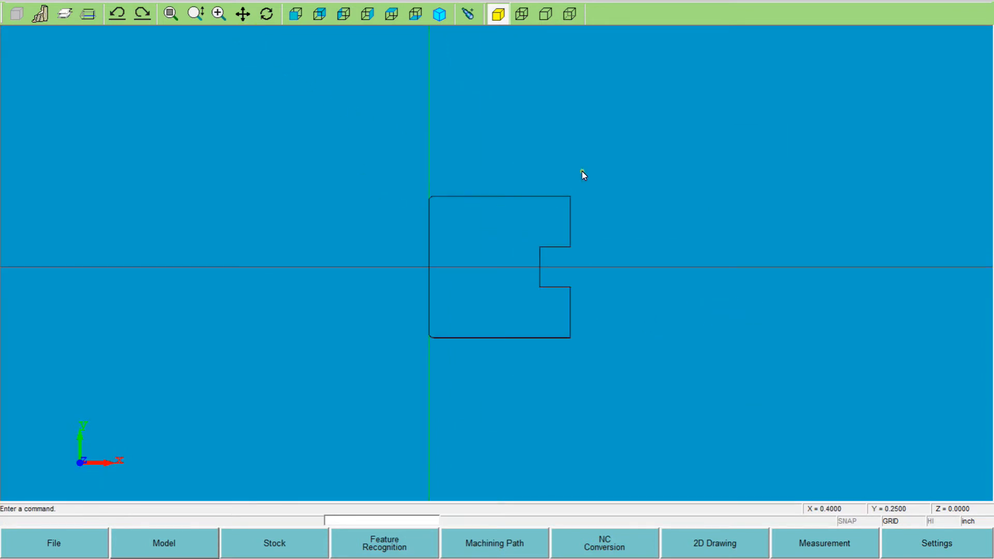
{"action": "scroll", "coordinate": [533, 234], "scroll_direction": "up", "scroll_amount": 2}
{"action": "scroll", "coordinate": [530, 234], "scroll_direction": "up", "scroll_amount": 1}
{"action": "scroll", "coordinate": [529, 234], "scroll_direction": "down", "scroll_amount": 4}
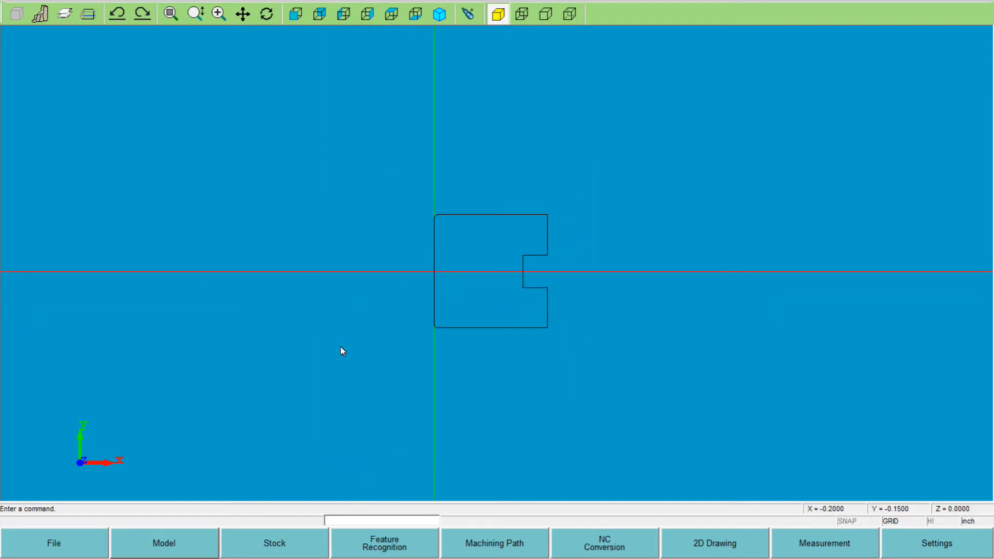
Start a new file without saving the inserted classf.dxf model
{"action": "left_click", "coordinate": [60, 542]}
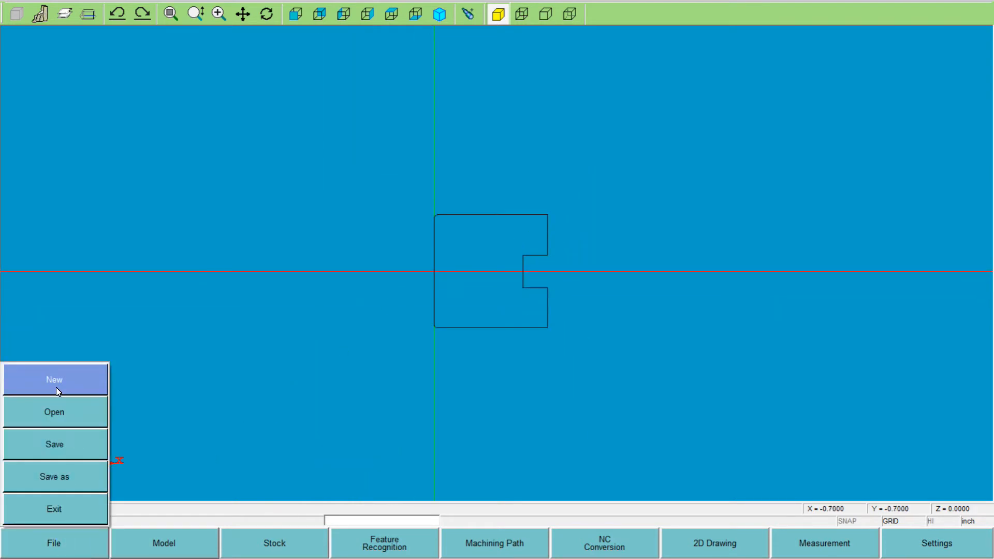
{"action": "left_click", "coordinate": [56, 387]}
{"action": "left_click", "coordinate": [505, 313]}
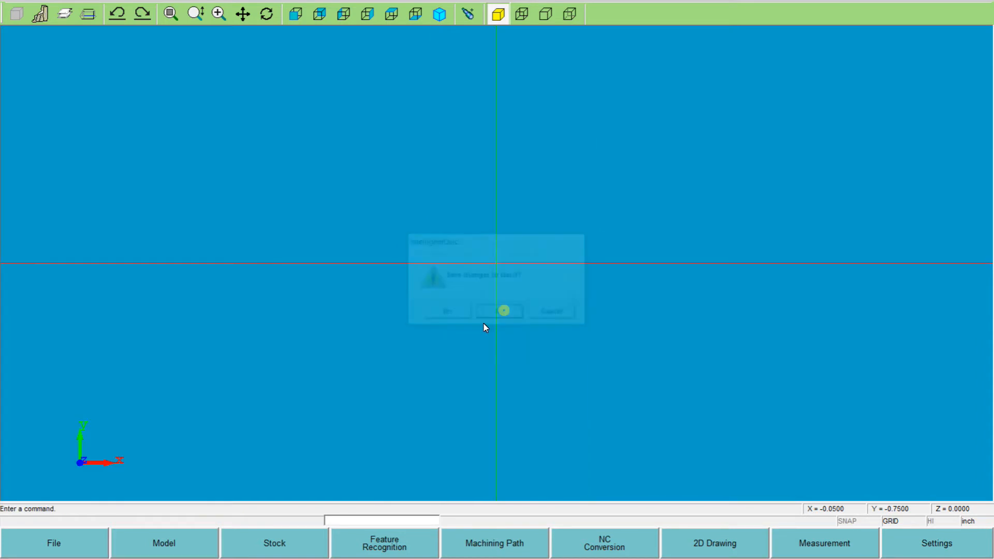
Insert classa.dxf from the Class Examples folder using the 2D file insert pattern and close the model definition
{"action": "left_click", "coordinate": [188, 541]}
{"action": "left_click", "coordinate": [174, 277]}
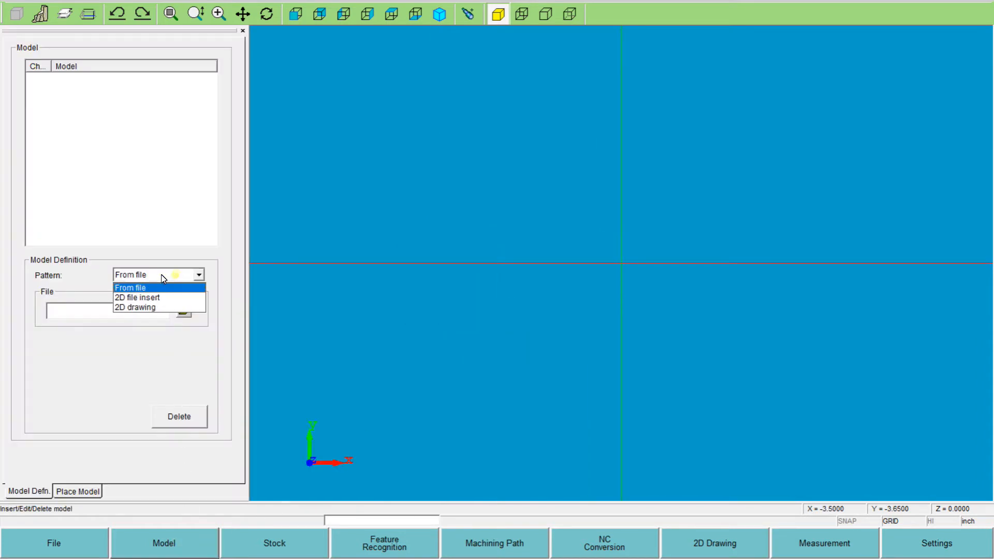
{"action": "left_click", "coordinate": [156, 294]}
{"action": "left_click", "coordinate": [182, 312]}
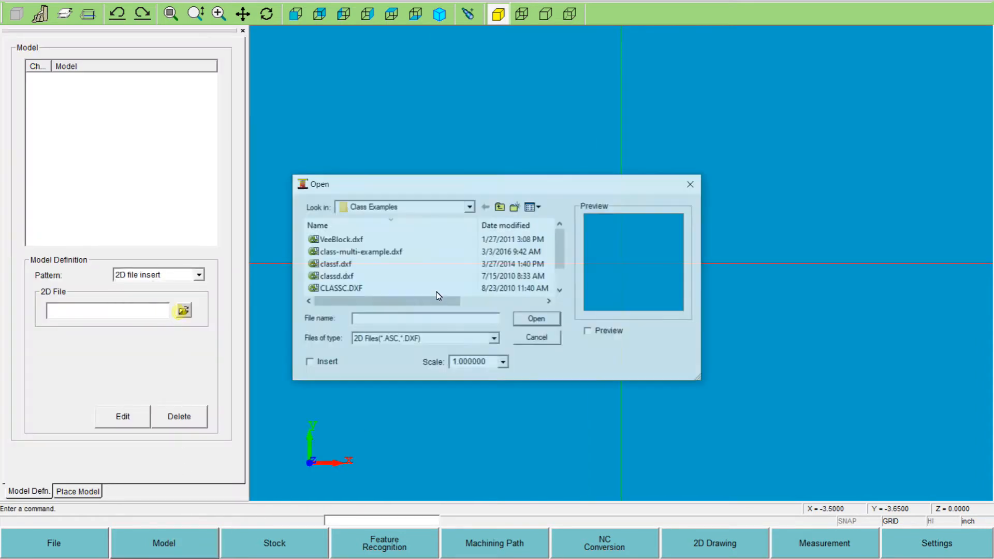
{"action": "left_click", "coordinate": [347, 224]}
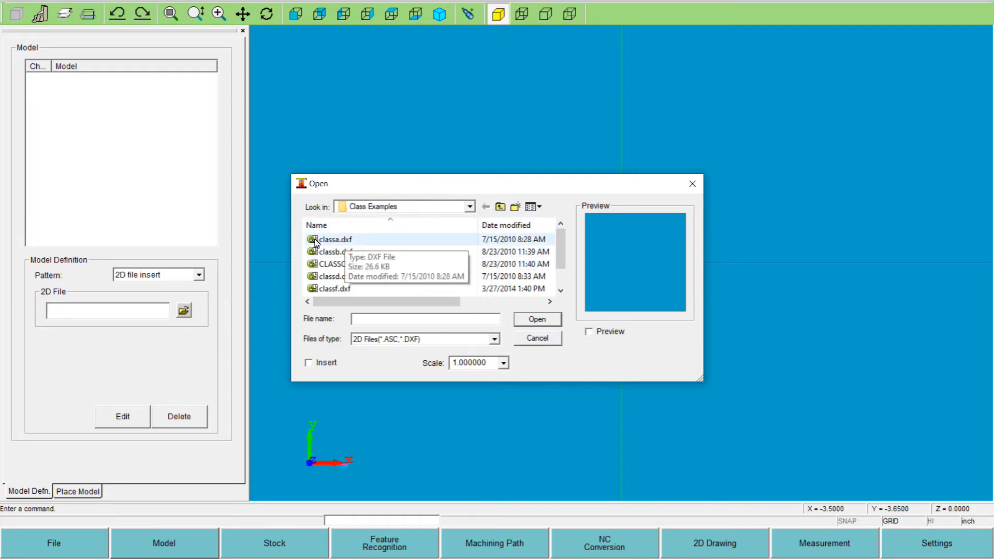
{"action": "left_click", "coordinate": [346, 242]}
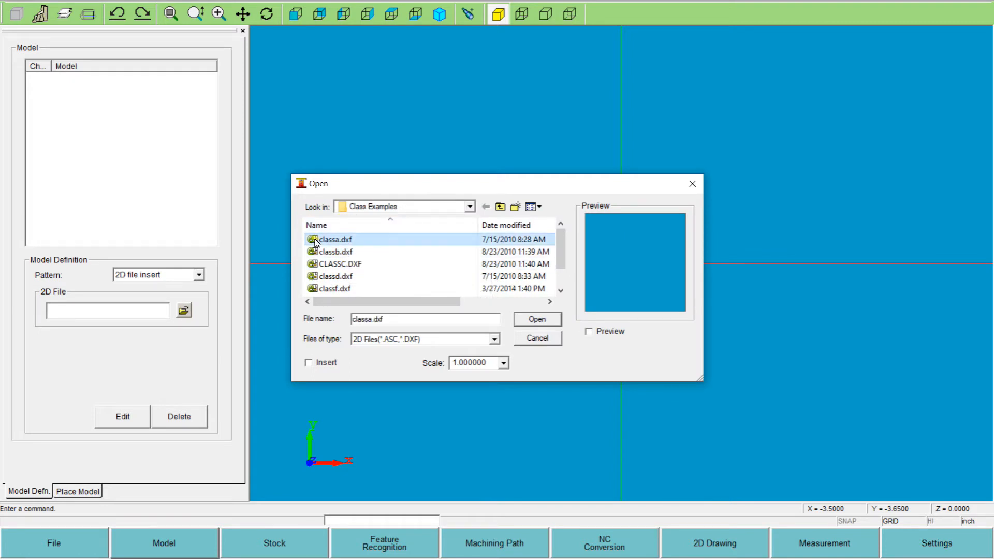
{"action": "left_click", "coordinate": [534, 322]}
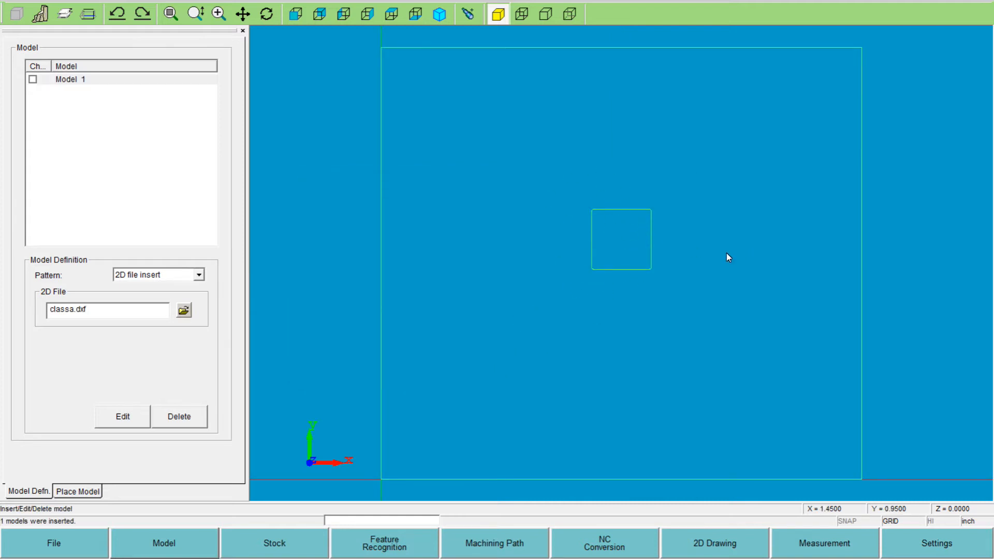
{"action": "scroll", "coordinate": [721, 251], "scroll_direction": "down", "scroll_amount": 2}
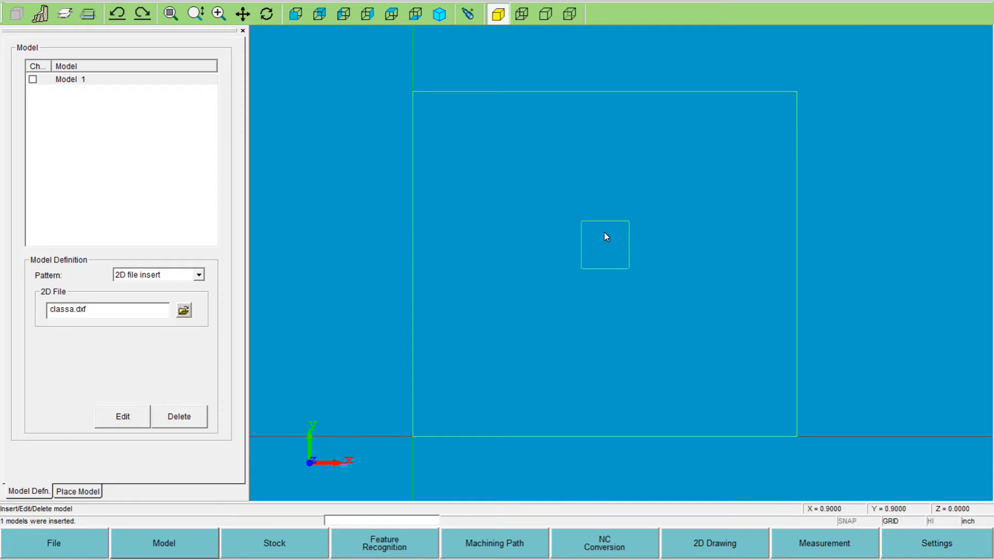
{"action": "left_click", "coordinate": [243, 32]}
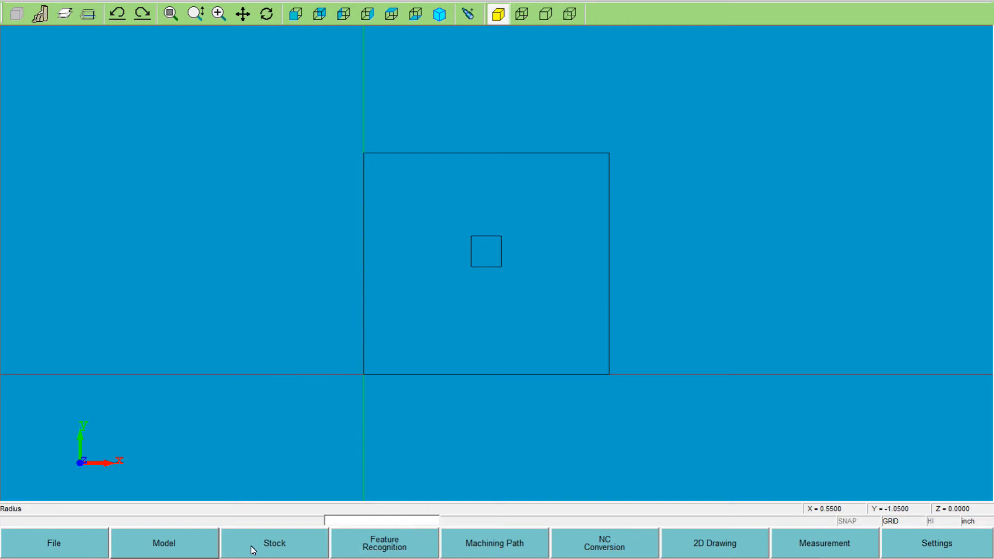
Start a new file without saving the inserted classa.dxf model
{"action": "left_click", "coordinate": [98, 546]}
{"action": "left_click", "coordinate": [98, 380]}
{"action": "left_click", "coordinate": [500, 313]}
Insert classb.dxf from the Class Examples folder as a model using the 2D file insert pattern
{"action": "left_click", "coordinate": [202, 549]}
{"action": "left_click", "coordinate": [164, 272]}
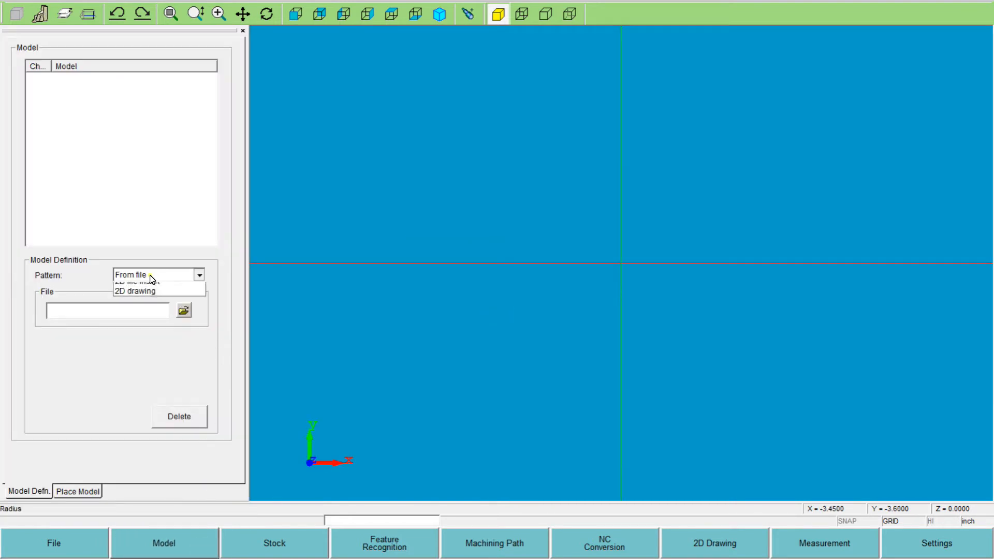
{"action": "left_click", "coordinate": [143, 297]}
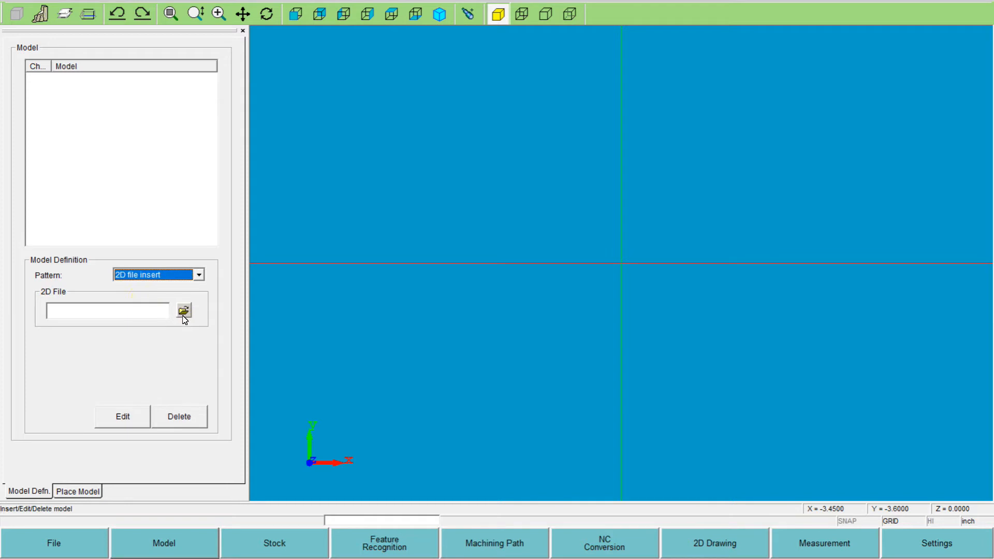
{"action": "left_click", "coordinate": [184, 313]}
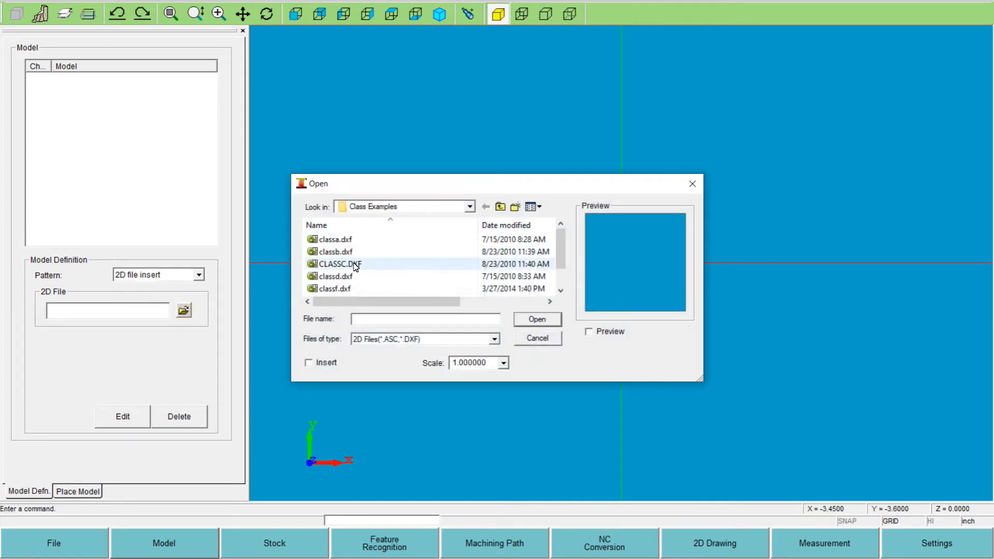
{"action": "left_click", "coordinate": [336, 252]}
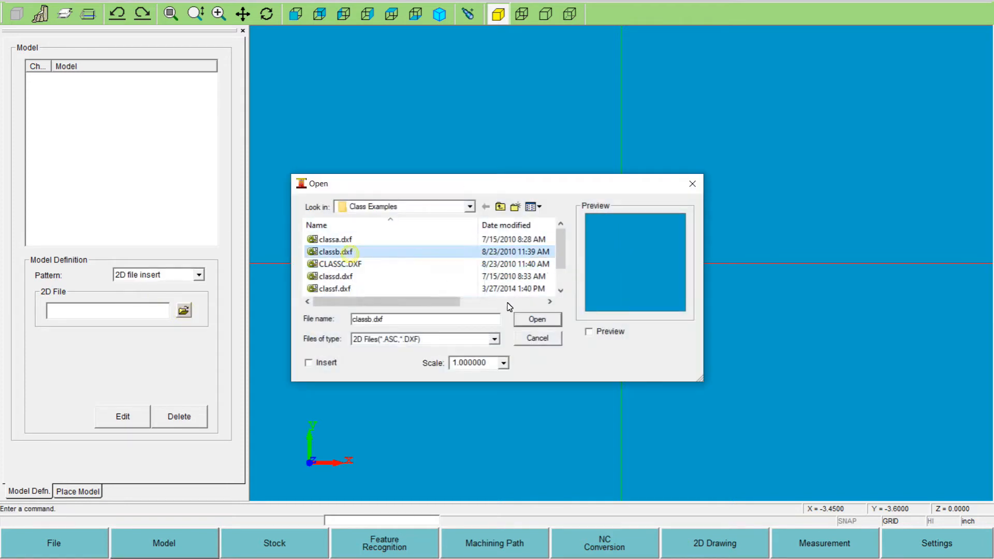
{"action": "left_click", "coordinate": [537, 320]}
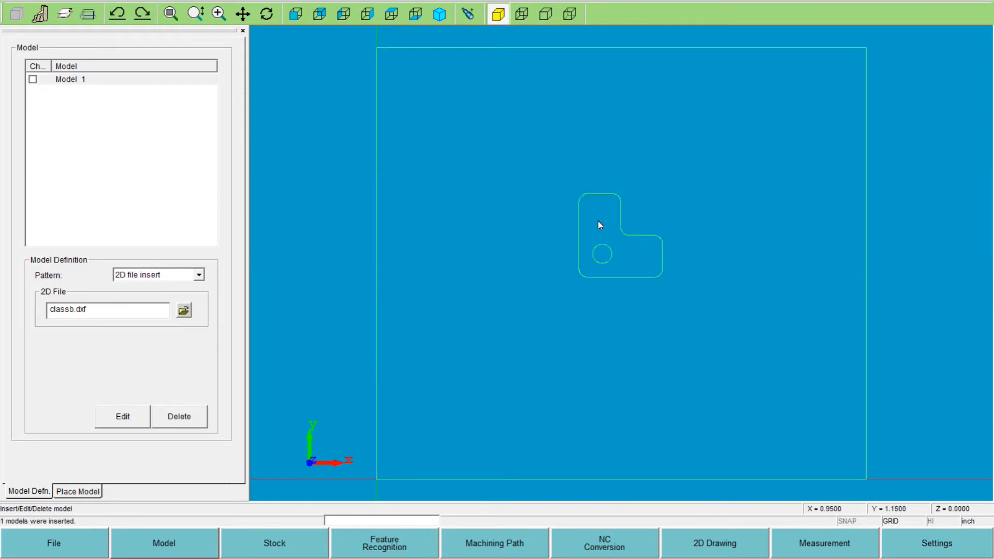
{"action": "scroll", "coordinate": [614, 333], "scroll_direction": "down", "scroll_amount": 4}
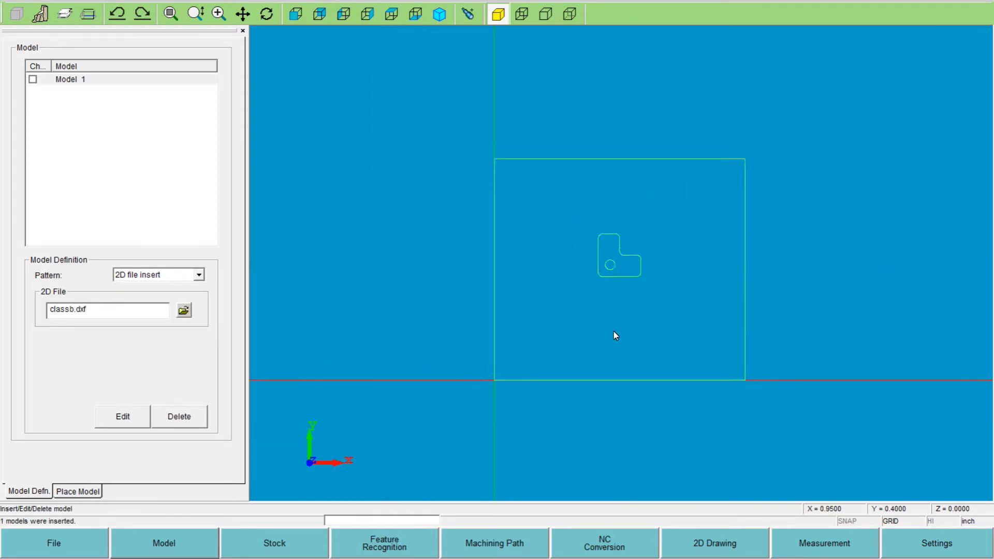
{"action": "scroll", "coordinate": [617, 313], "scroll_direction": "up", "scroll_amount": 4}
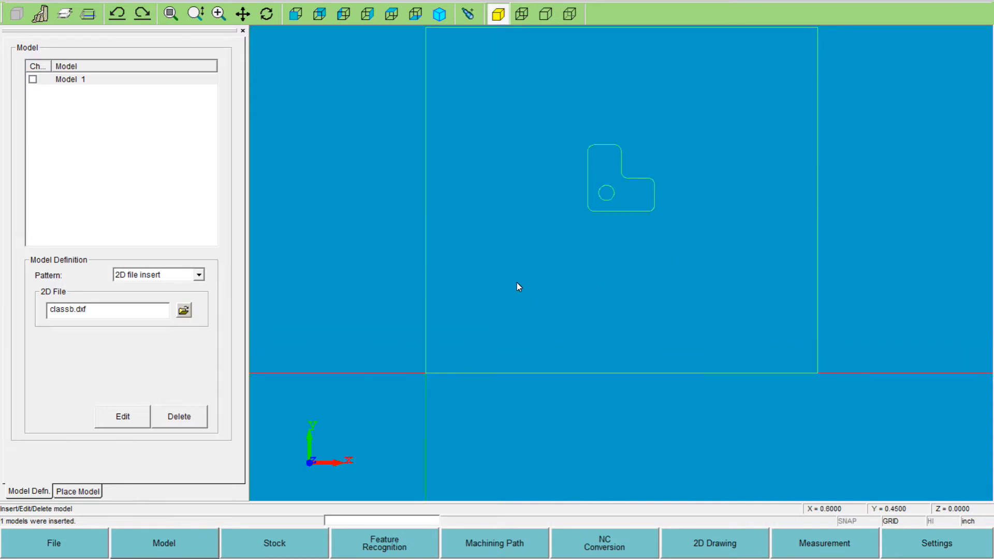
Start a new file without saving the inserted classb.dxf model
{"action": "left_click", "coordinate": [69, 553]}
{"action": "left_click", "coordinate": [62, 382]}
{"action": "left_click", "coordinate": [496, 315]}
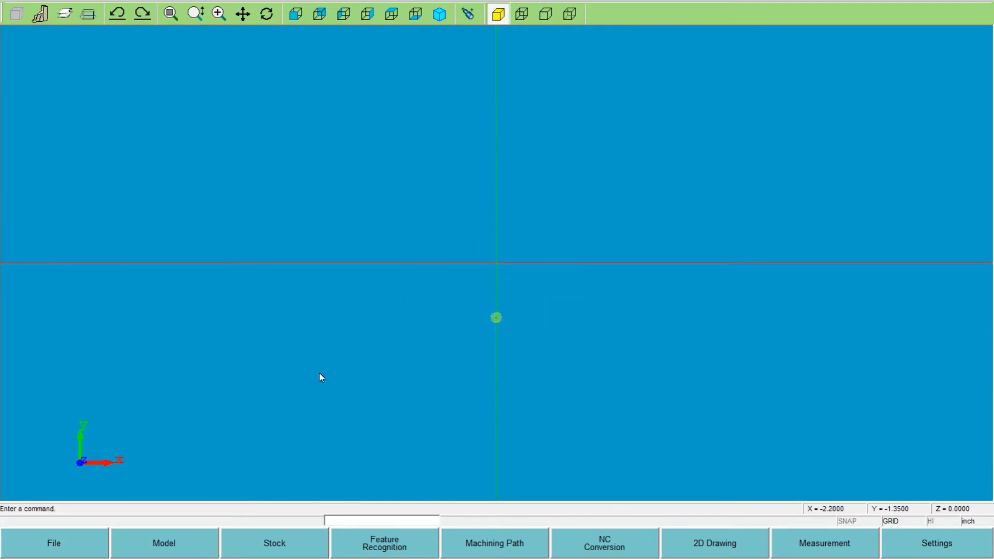
Insert CLASSC.DXF from the Class Examples folder as a model using the 2D file insert pattern
{"action": "left_click", "coordinate": [198, 540]}
{"action": "left_click", "coordinate": [198, 275]}
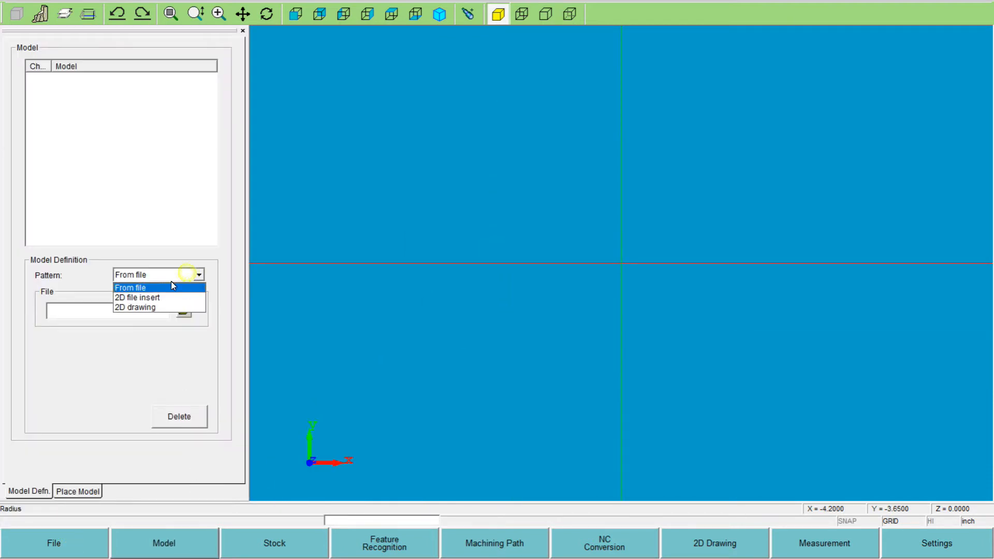
{"action": "left_click", "coordinate": [155, 294]}
{"action": "left_click", "coordinate": [182, 312]}
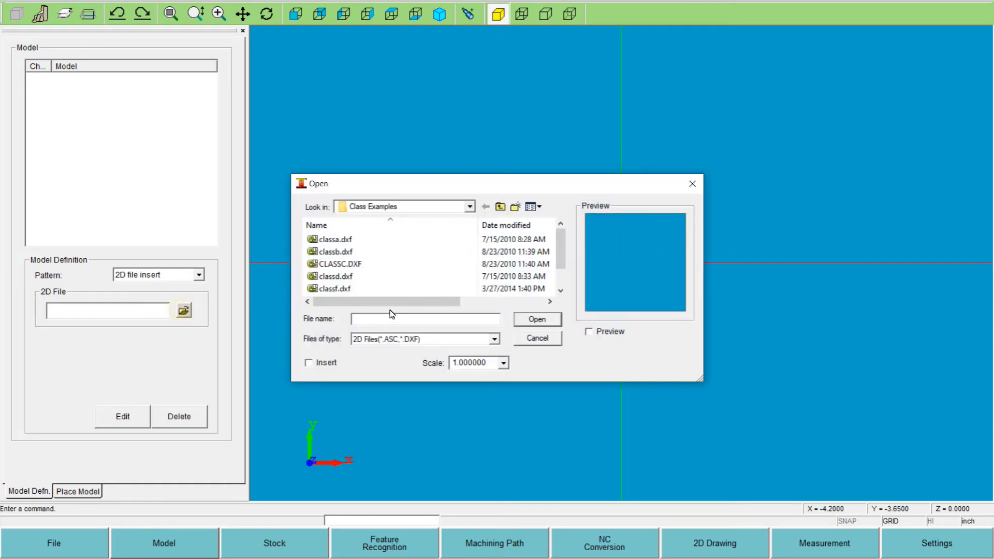
{"action": "left_click", "coordinate": [401, 264]}
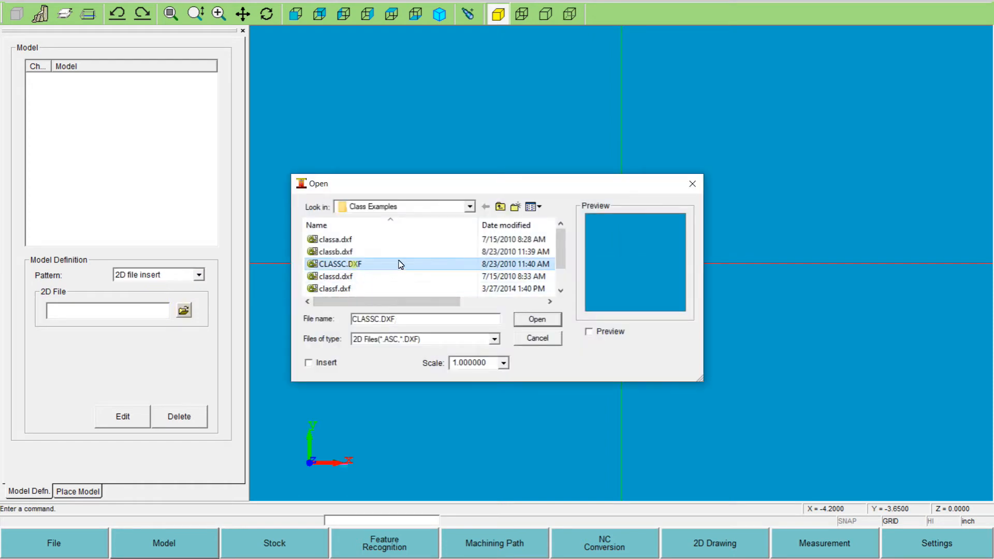
{"action": "left_click", "coordinate": [537, 319]}
{"action": "scroll", "coordinate": [665, 253], "scroll_direction": "up", "scroll_amount": 3}
{"action": "scroll", "coordinate": [642, 250], "scroll_direction": "down", "scroll_amount": 1}
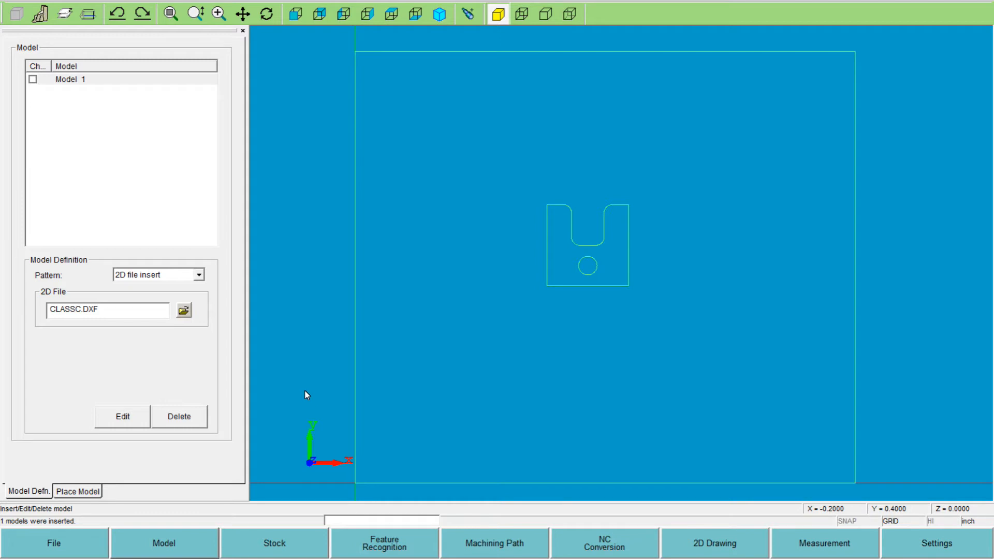
{"action": "scroll", "coordinate": [582, 266], "scroll_direction": "down", "scroll_amount": 1}
{"action": "scroll", "coordinate": [582, 266], "scroll_direction": "up", "scroll_amount": 2}
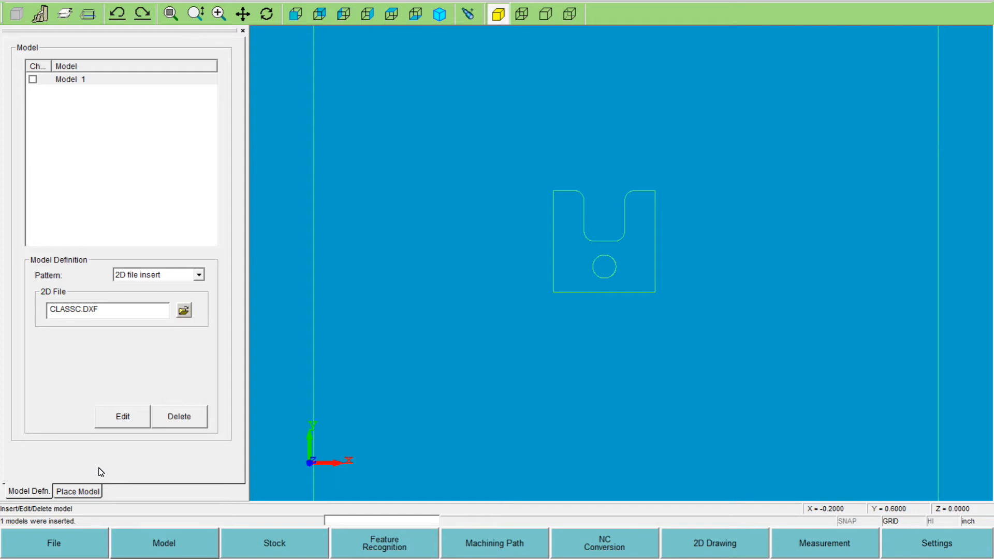
Examine the inserted CLASSC.DXF outline, its slot and its hole, up close and as a whole
{"action": "scroll", "coordinate": [591, 297], "scroll_direction": "up", "scroll_amount": 1}
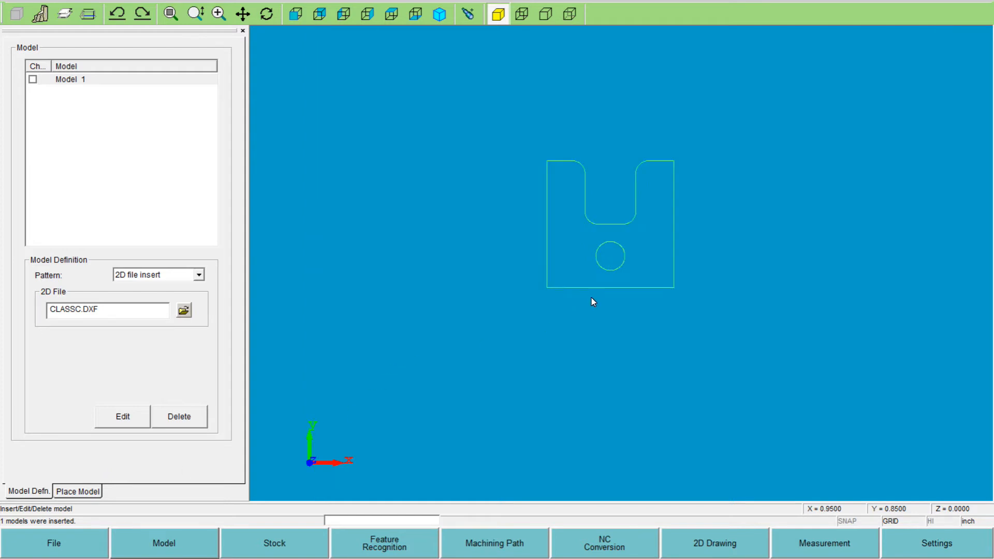
{"action": "scroll", "coordinate": [613, 267], "scroll_direction": "down", "scroll_amount": 2}
{"action": "scroll", "coordinate": [616, 265], "scroll_direction": "down", "scroll_amount": 1}
{"action": "scroll", "coordinate": [668, 228], "scroll_direction": "up", "scroll_amount": 2}
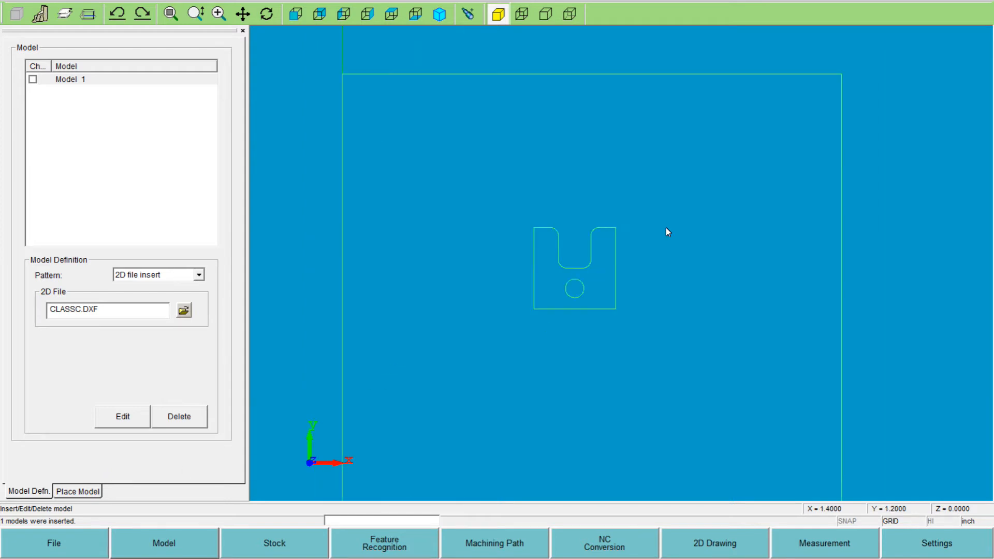
{"action": "scroll", "coordinate": [575, 313], "scroll_direction": "down", "scroll_amount": 2}
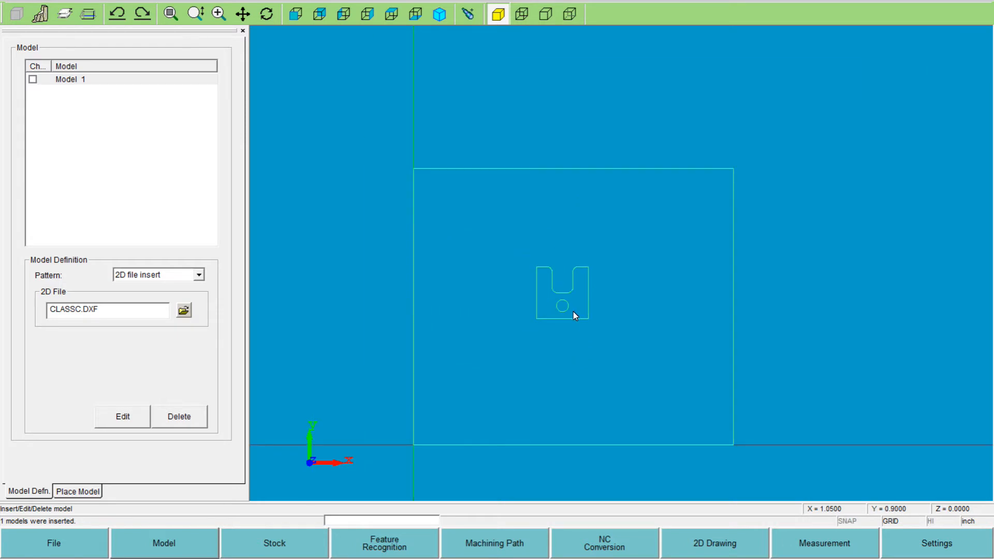
{"action": "scroll", "coordinate": [585, 331], "scroll_direction": "up", "scroll_amount": 1}
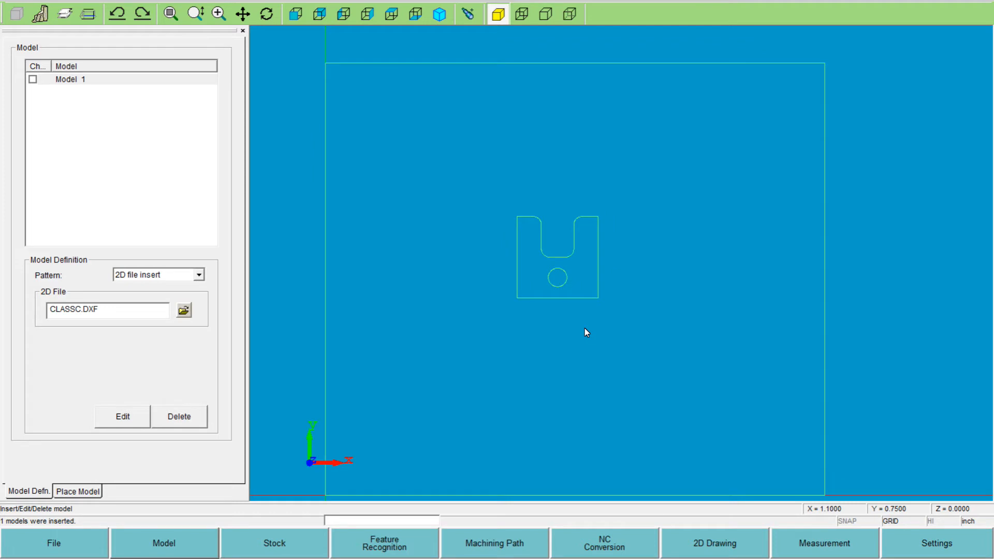
{"action": "scroll", "coordinate": [339, 312], "scroll_direction": "up", "scroll_amount": 1}
{"action": "scroll", "coordinate": [504, 303], "scroll_direction": "down", "scroll_amount": 2}
{"action": "scroll", "coordinate": [632, 296], "scroll_direction": "down", "scroll_amount": 1}
{"action": "scroll", "coordinate": [570, 272], "scroll_direction": "up", "scroll_amount": 1}
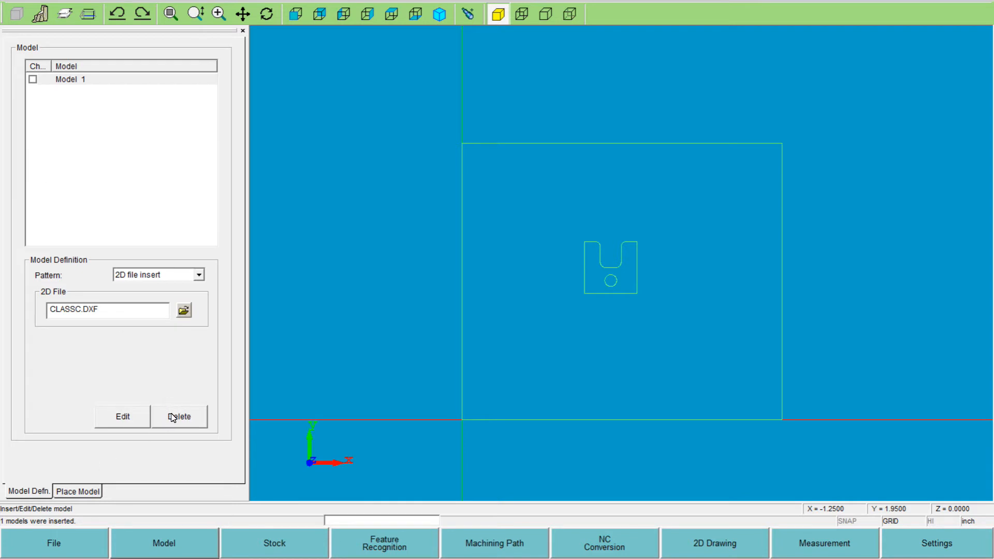
Delete Model 1, the inserted CLASSC.DXF geometry, from the model list
{"action": "left_click", "coordinate": [33, 80]}
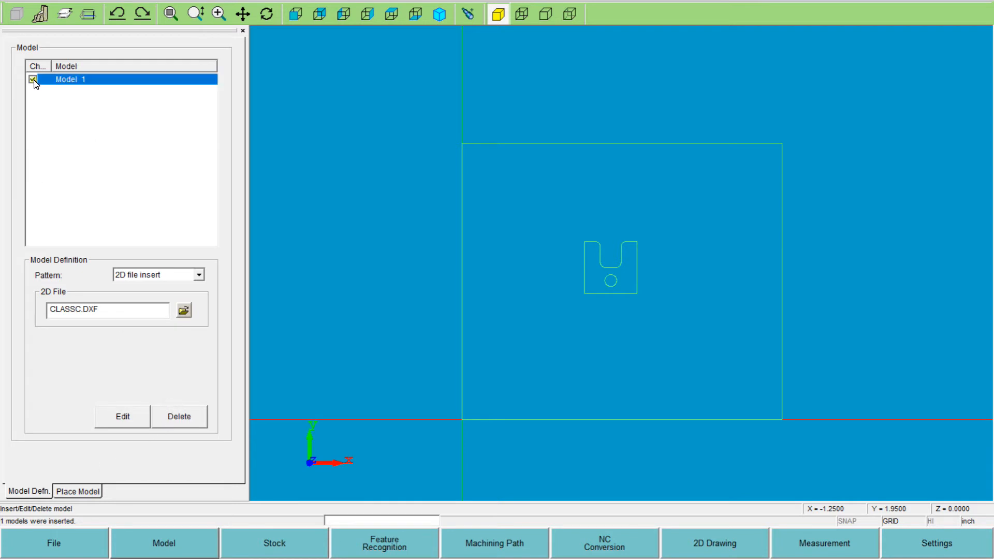
{"action": "left_click", "coordinate": [189, 419]}
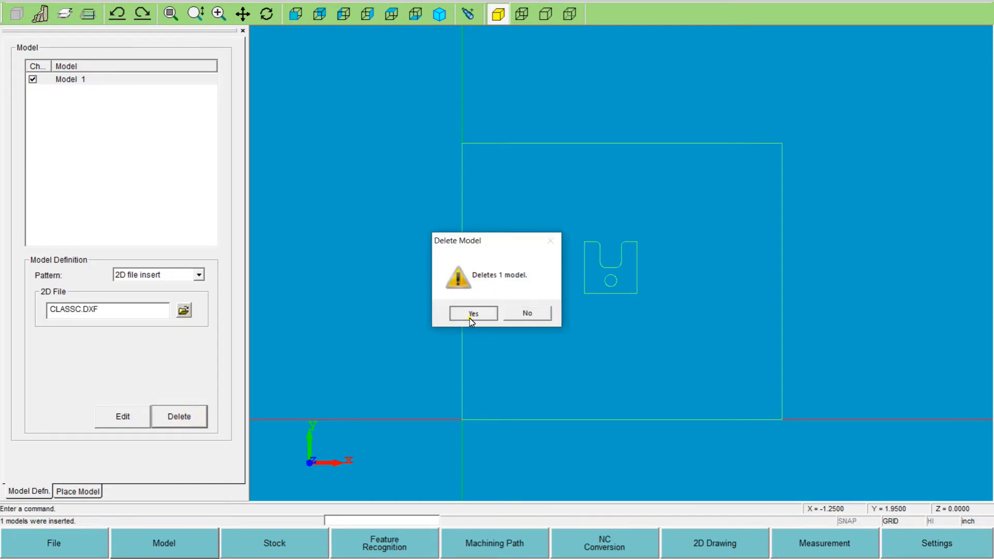
{"action": "left_click", "coordinate": [470, 314]}
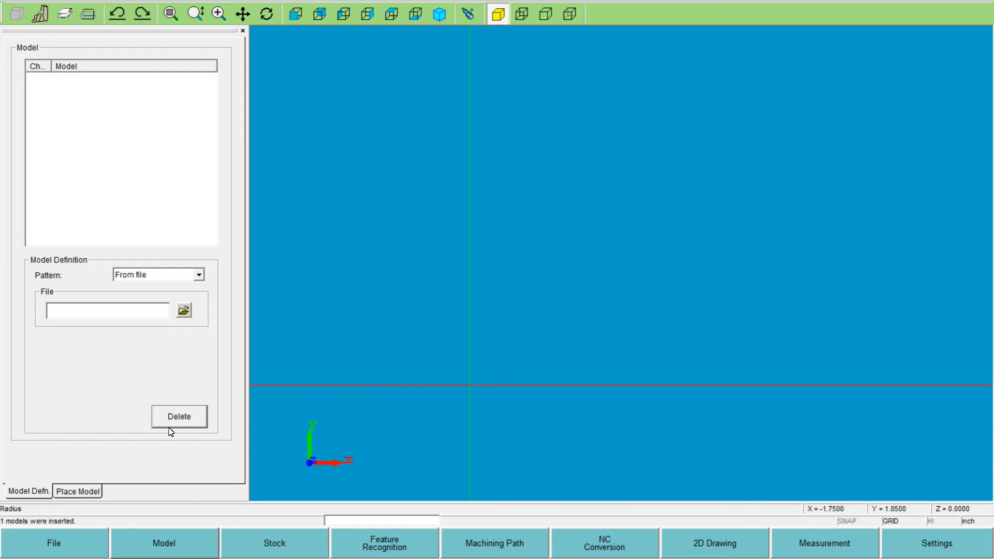
Start a new file without saving the current one
{"action": "left_click", "coordinate": [62, 552]}
{"action": "left_click", "coordinate": [65, 381]}
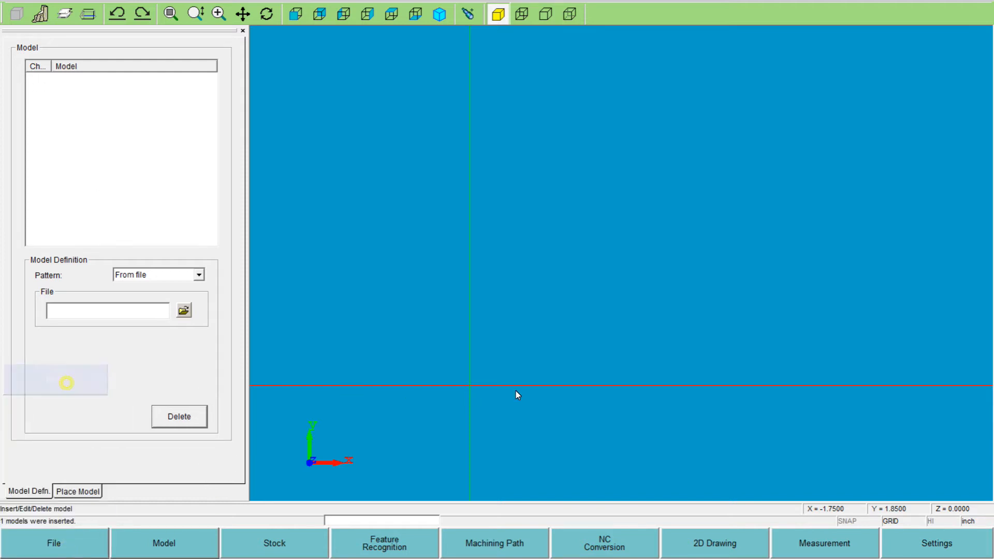
{"action": "left_click", "coordinate": [507, 297]}
{"action": "left_click", "coordinate": [500, 313]}
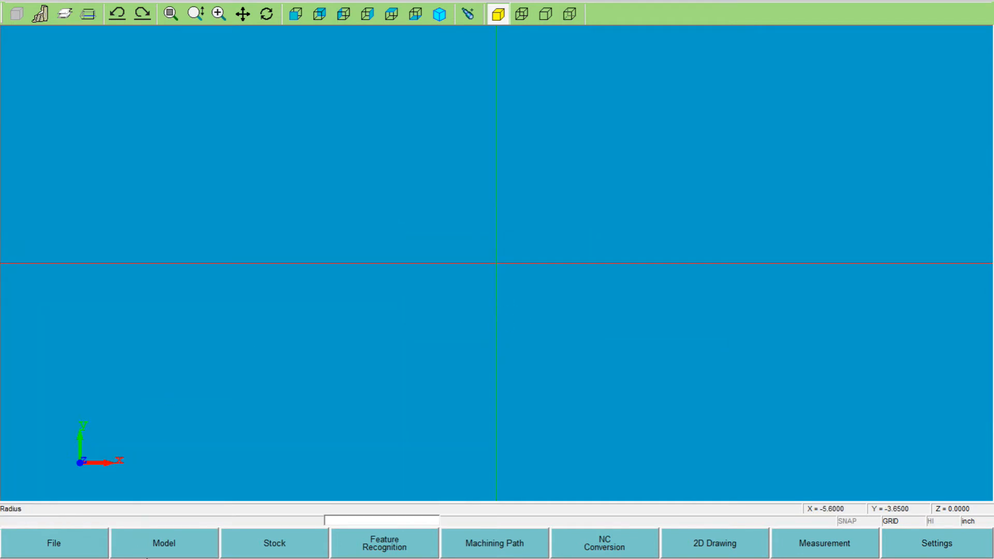
Insert classa.dxf from the Class Examples folder as a model using the 2D file insert pattern
{"action": "left_click", "coordinate": [147, 554]}
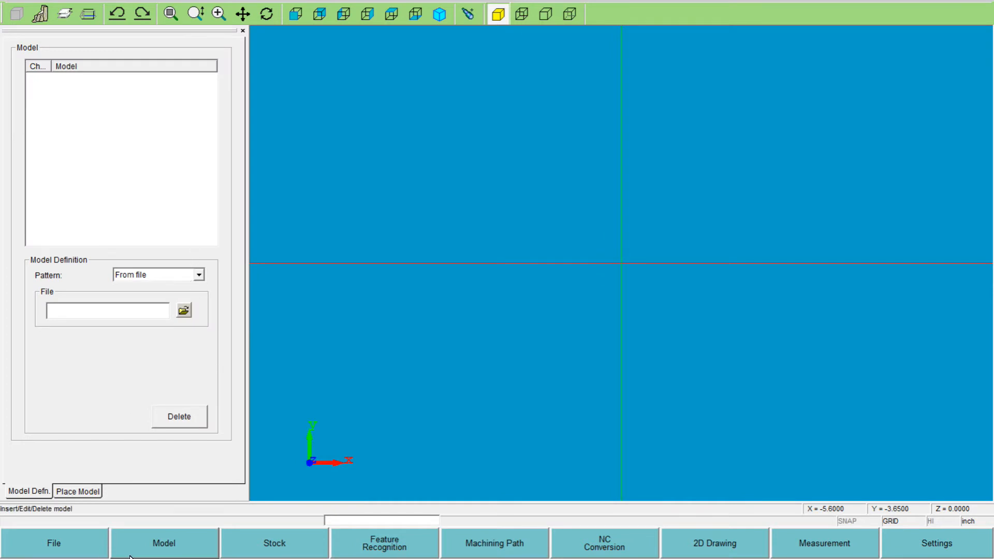
{"action": "left_click", "coordinate": [200, 277]}
{"action": "left_click", "coordinate": [145, 295]}
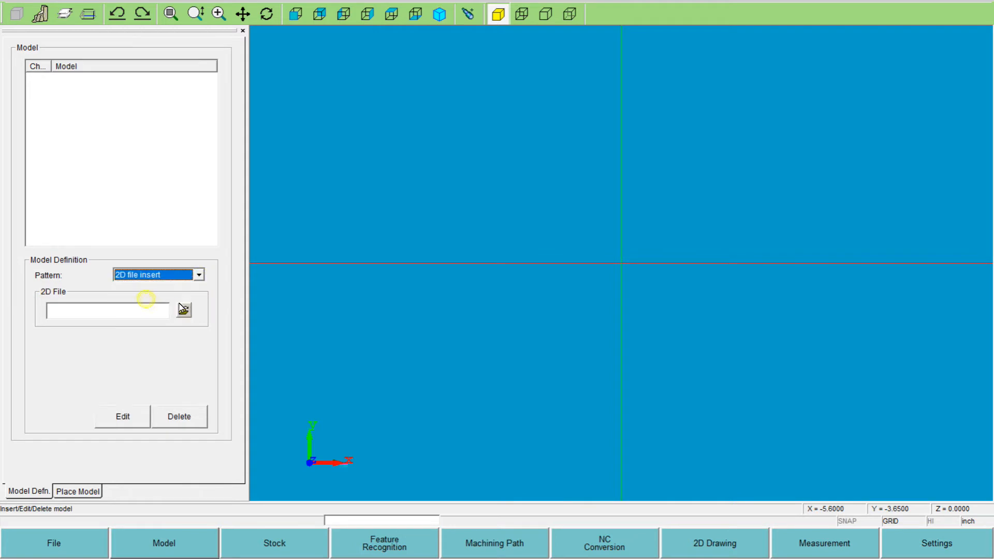
{"action": "left_click", "coordinate": [184, 311]}
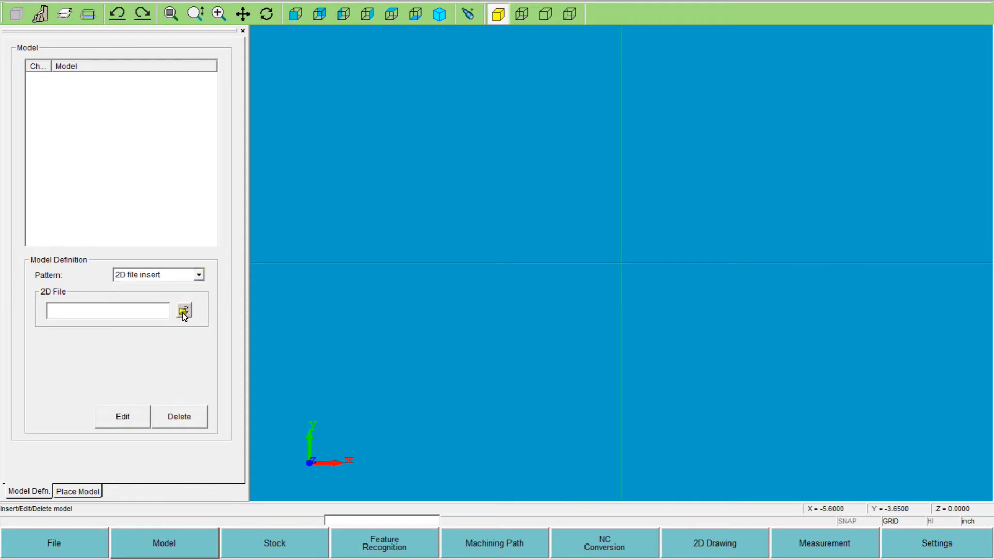
{"action": "left_click", "coordinate": [358, 252]}
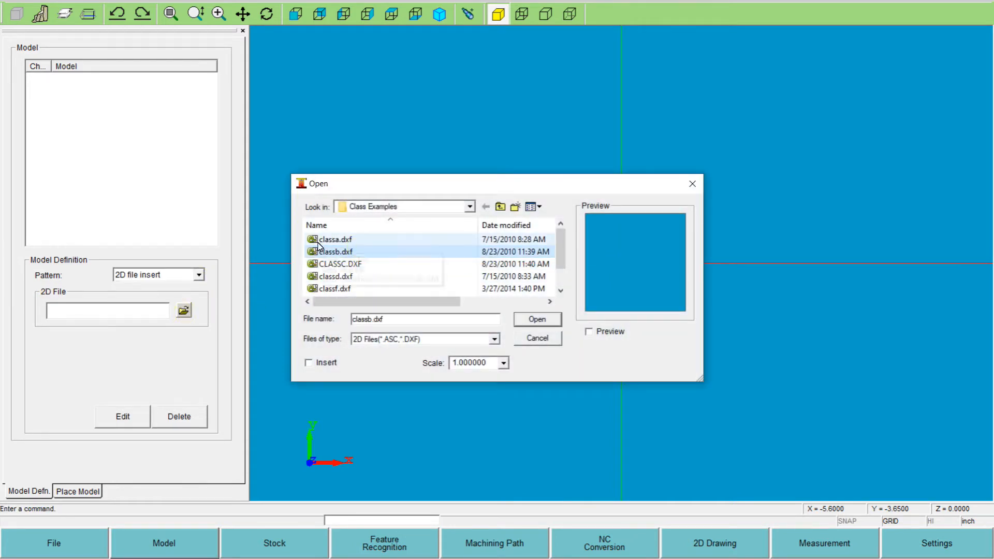
{"action": "left_click", "coordinate": [331, 239]}
{"action": "left_click", "coordinate": [533, 321]}
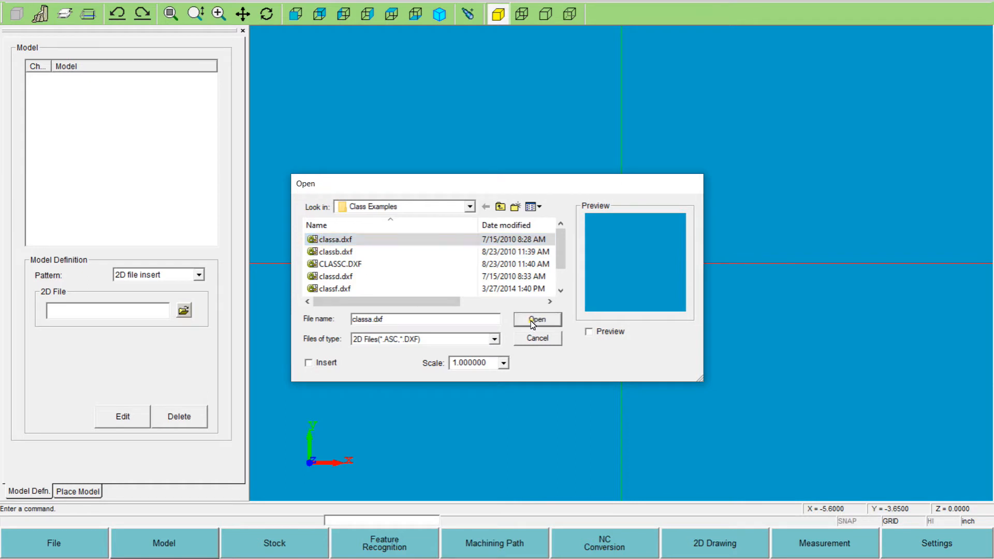
Examine the classa.dxf model in the isometric view and in the top view
{"action": "scroll", "coordinate": [612, 247], "scroll_direction": "up", "scroll_amount": 1}
{"action": "scroll", "coordinate": [612, 246], "scroll_direction": "down", "scroll_amount": 2}
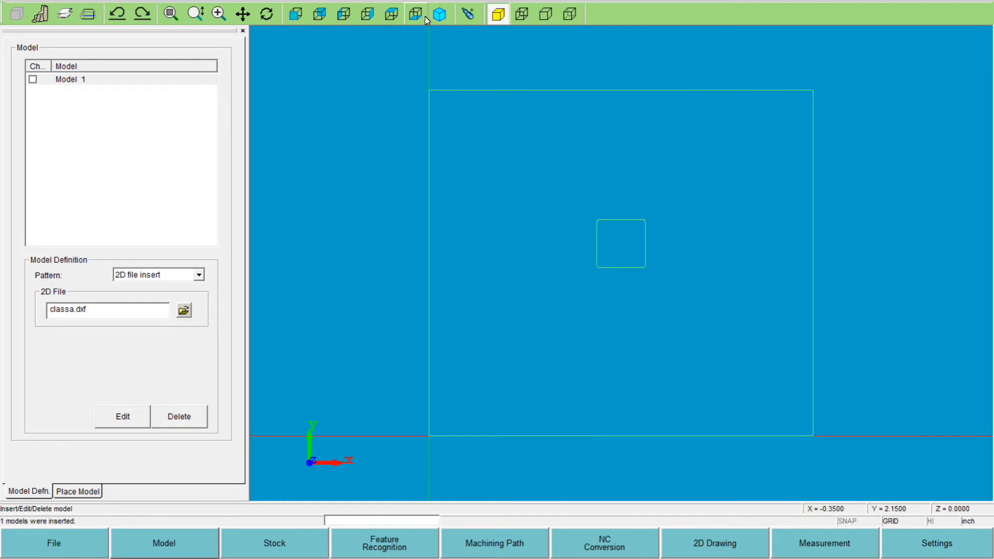
{"action": "left_click", "coordinate": [439, 14]}
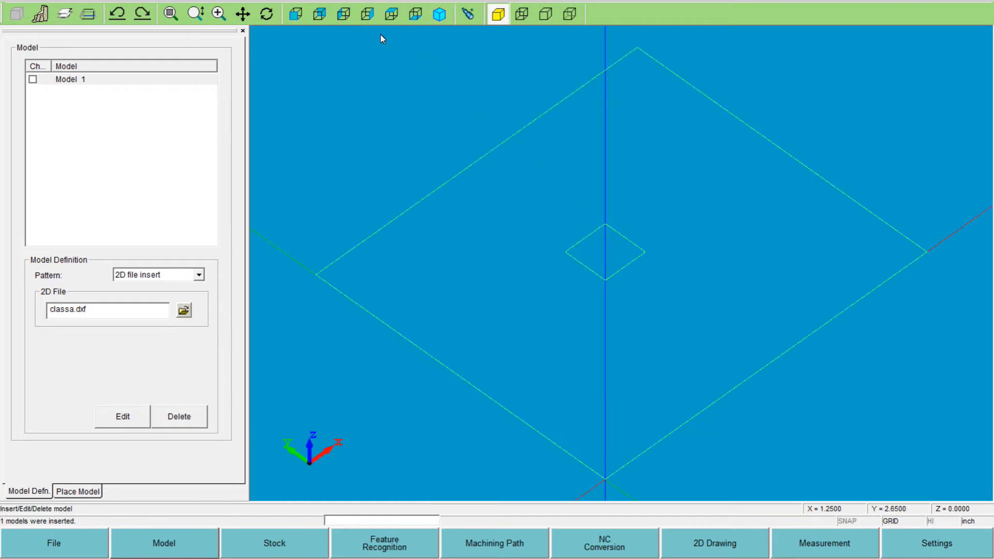
{"action": "left_click", "coordinate": [391, 16]}
{"action": "scroll", "coordinate": [691, 288], "scroll_direction": "up", "scroll_amount": 1}
{"action": "scroll", "coordinate": [687, 290], "scroll_direction": "down", "scroll_amount": 2}
{"action": "scroll", "coordinate": [685, 288], "scroll_direction": "down", "scroll_amount": 1}
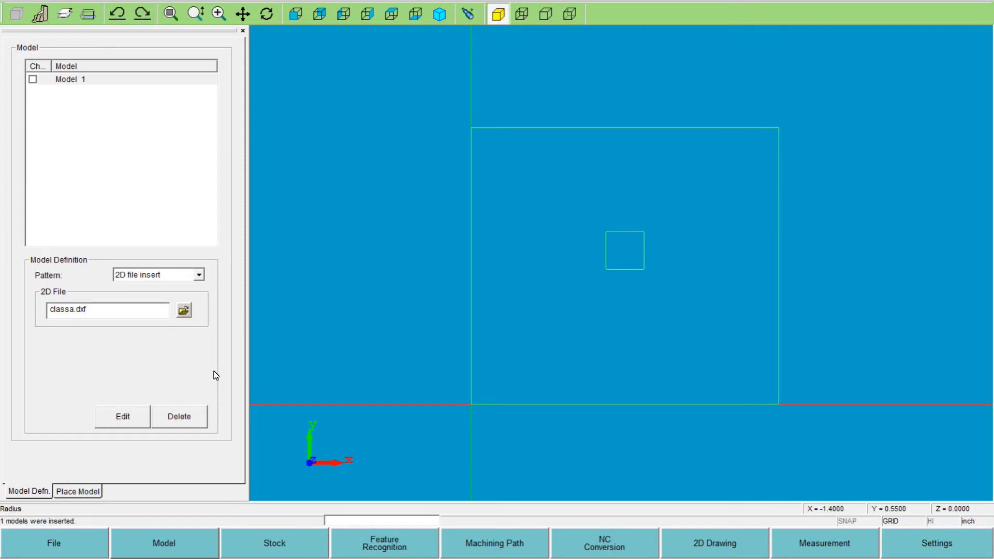
{"action": "scroll", "coordinate": [677, 255], "scroll_direction": "up", "scroll_amount": 1}
{"action": "scroll", "coordinate": [676, 257], "scroll_direction": "down", "scroll_amount": 2}
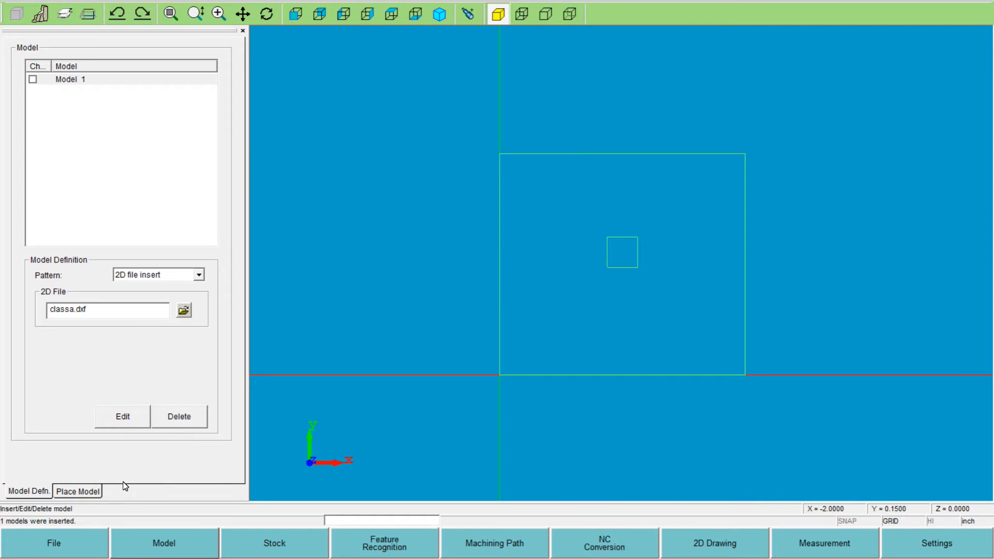
Open the model placement settings with Model 1 as the model to place
{"action": "left_click", "coordinate": [83, 492]}
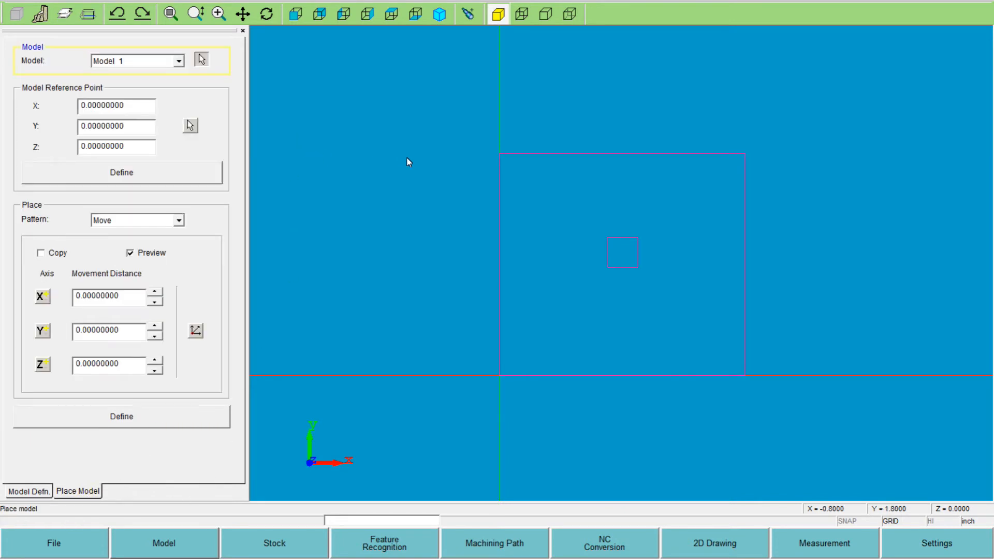
{"action": "left_click", "coordinate": [124, 62]}
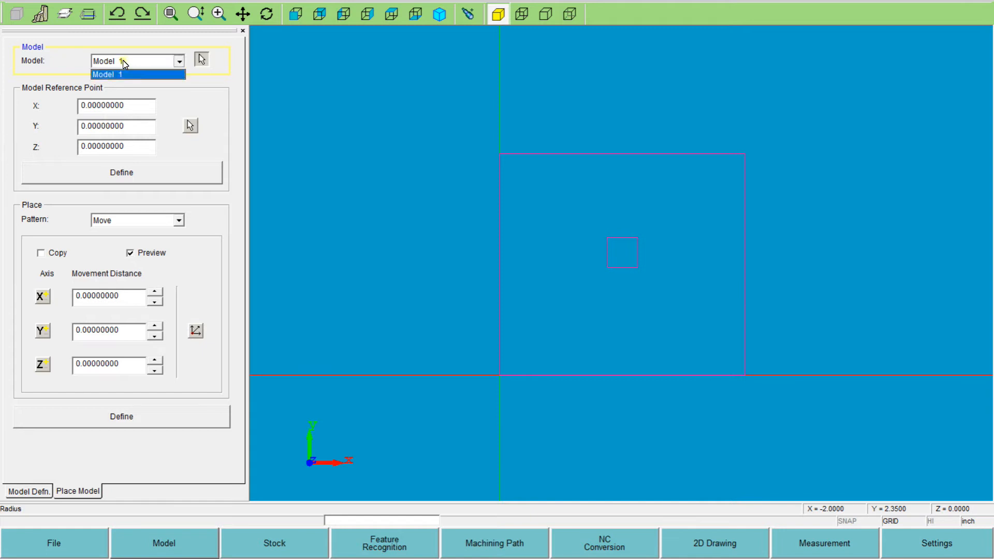
{"action": "left_click", "coordinate": [124, 63]}
{"action": "left_click", "coordinate": [126, 63]}
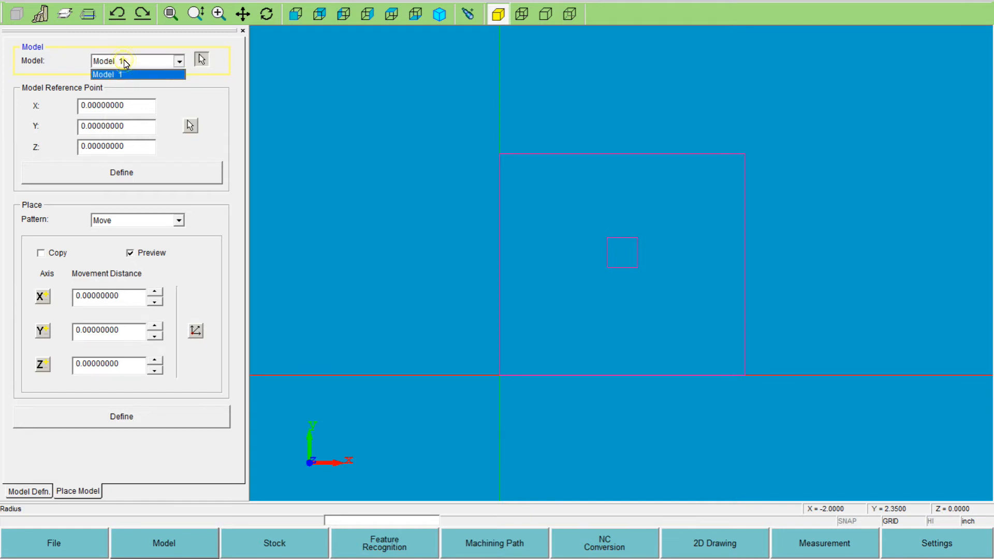
{"action": "left_click", "coordinate": [164, 64]}
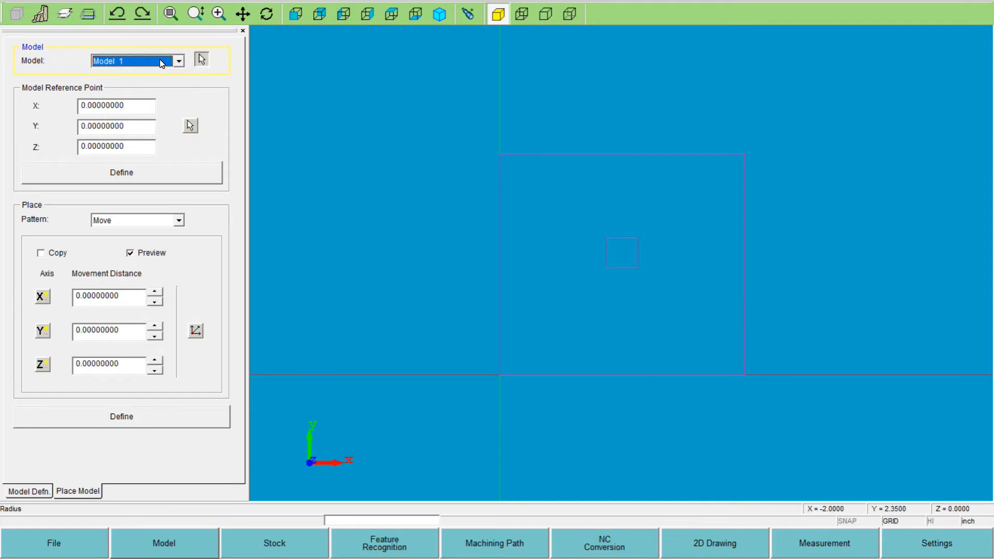
{"action": "left_click", "coordinate": [160, 60]}
{"action": "left_click", "coordinate": [160, 60]}
{"action": "left_click", "coordinate": [160, 60]}
{"action": "left_click", "coordinate": [160, 60]}
{"action": "left_click", "coordinate": [159, 59]}
{"action": "left_click", "coordinate": [160, 60]}
{"action": "left_click", "coordinate": [74, 95]}
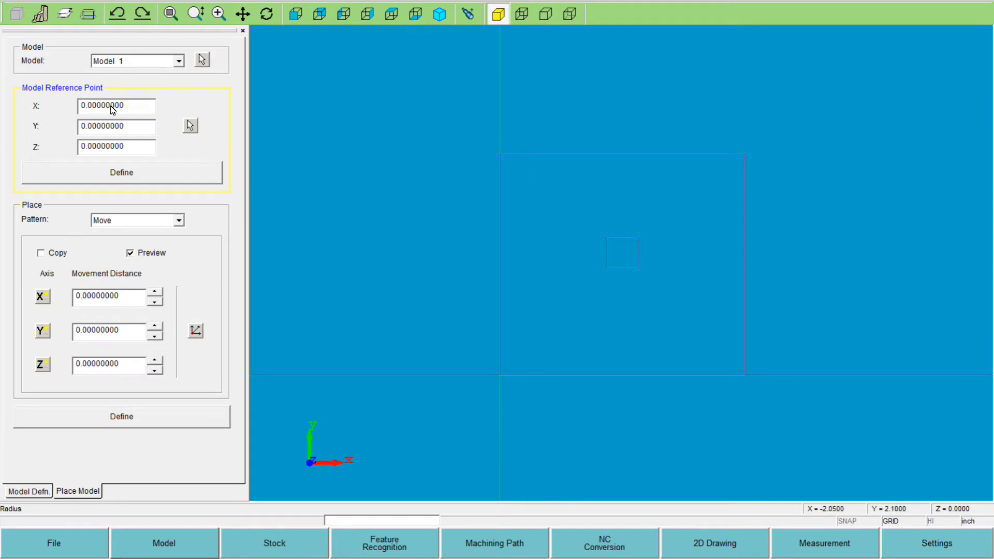
Define the model reference point at the upper-left corner of the outer rectangle, at X 0, Y 1.8, Z 0
{"action": "left_click_drag", "start_coordinate": [130, 106], "coordinate": [31, 103]}
{"action": "left_click", "coordinate": [190, 126]}
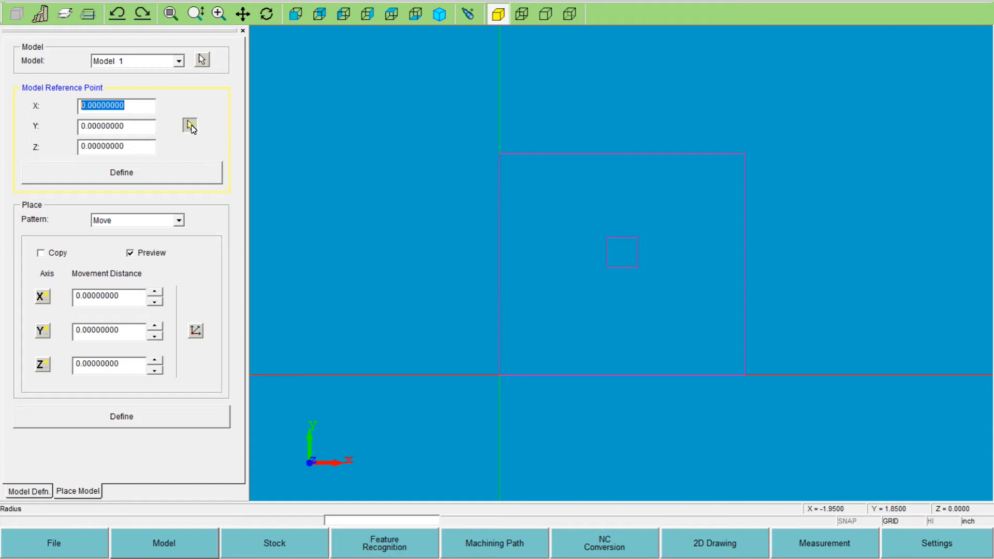
{"action": "left_click", "coordinate": [500, 154]}
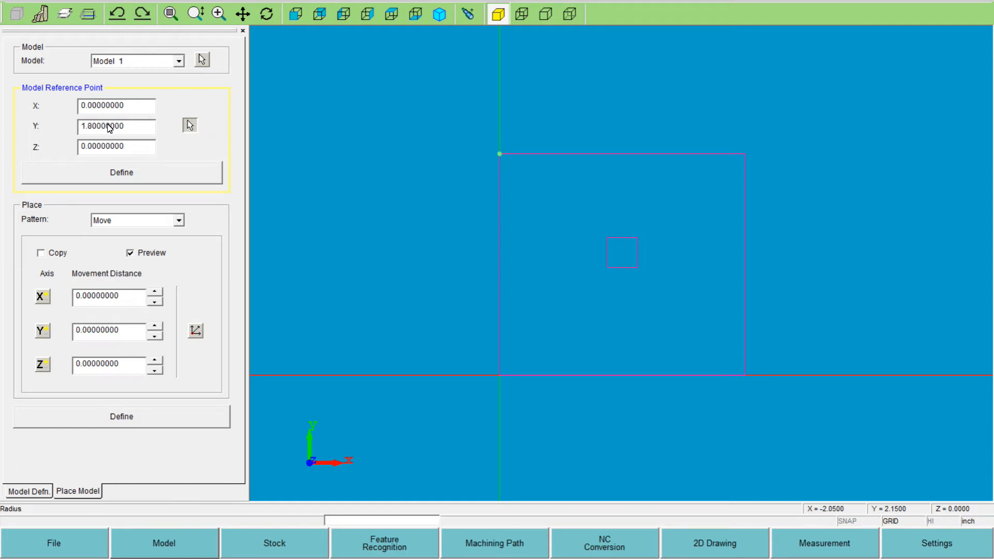
{"action": "left_click", "coordinate": [104, 179]}
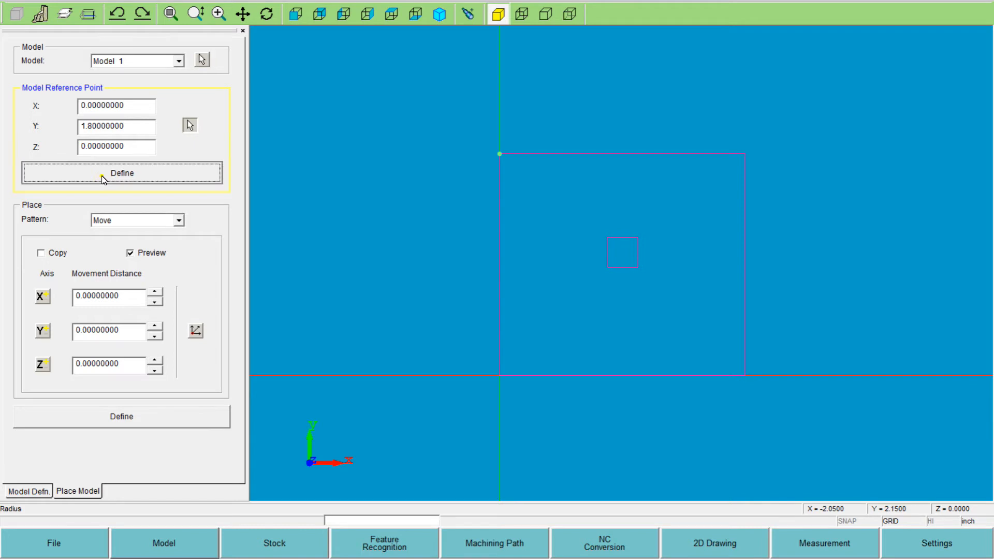
Move Model 1 by -1.8 in Y with the Move pattern, placing its reference point at the origin
{"action": "left_click", "coordinate": [126, 223]}
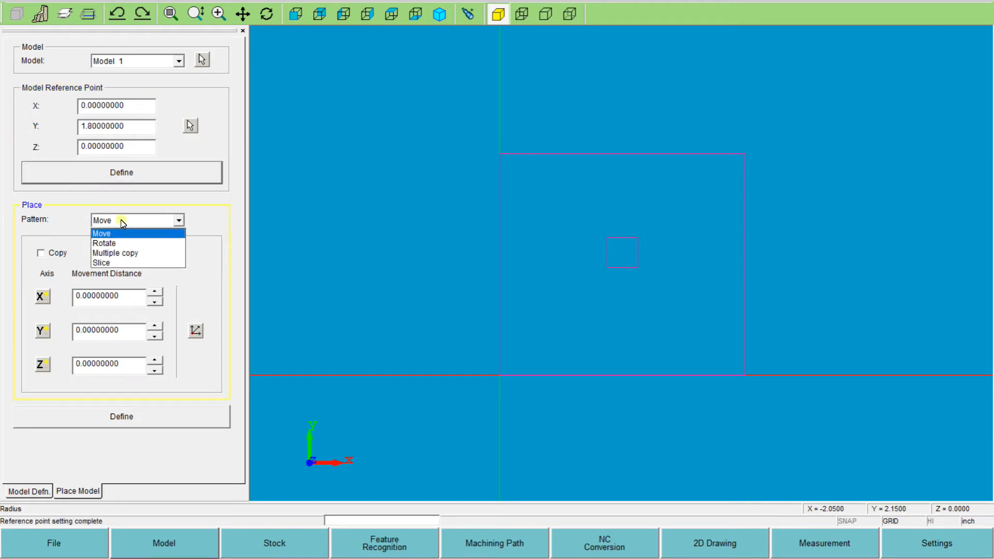
{"action": "left_click", "coordinate": [123, 220]}
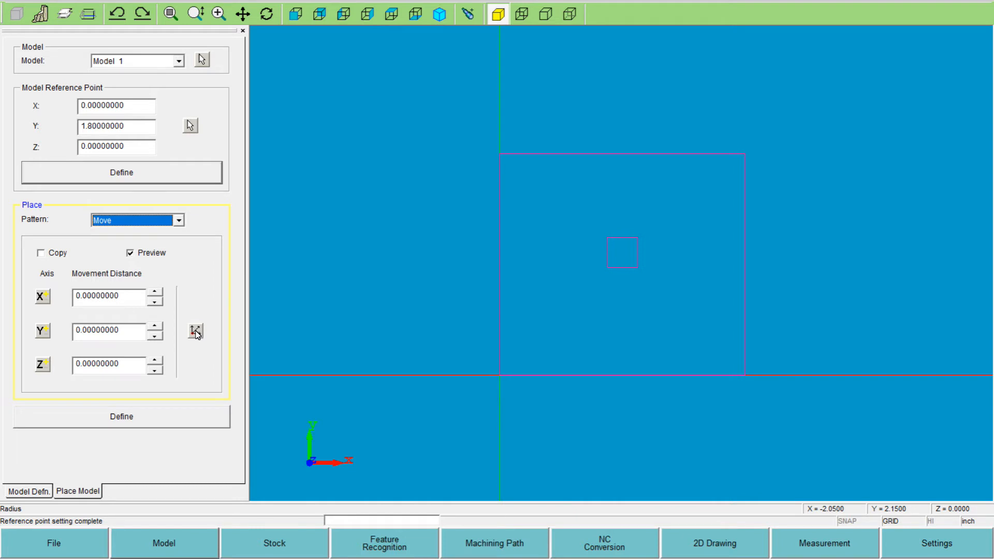
{"action": "left_click", "coordinate": [165, 221]}
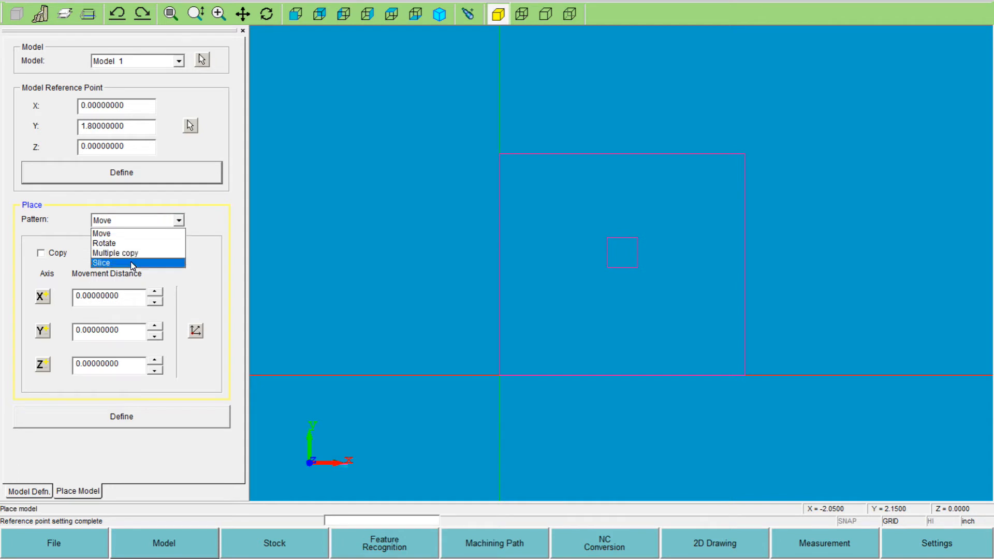
{"action": "left_click", "coordinate": [133, 234]}
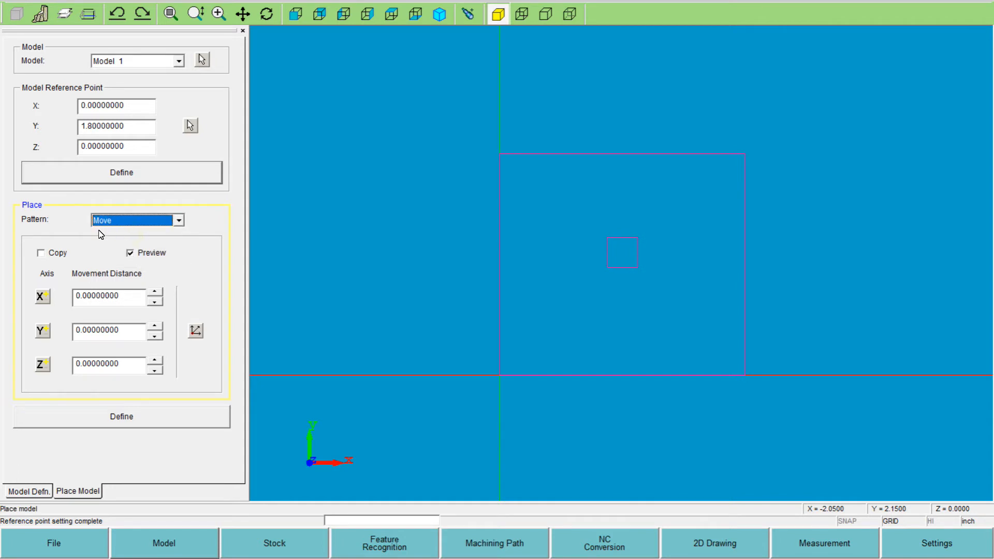
{"action": "left_click", "coordinate": [199, 334]}
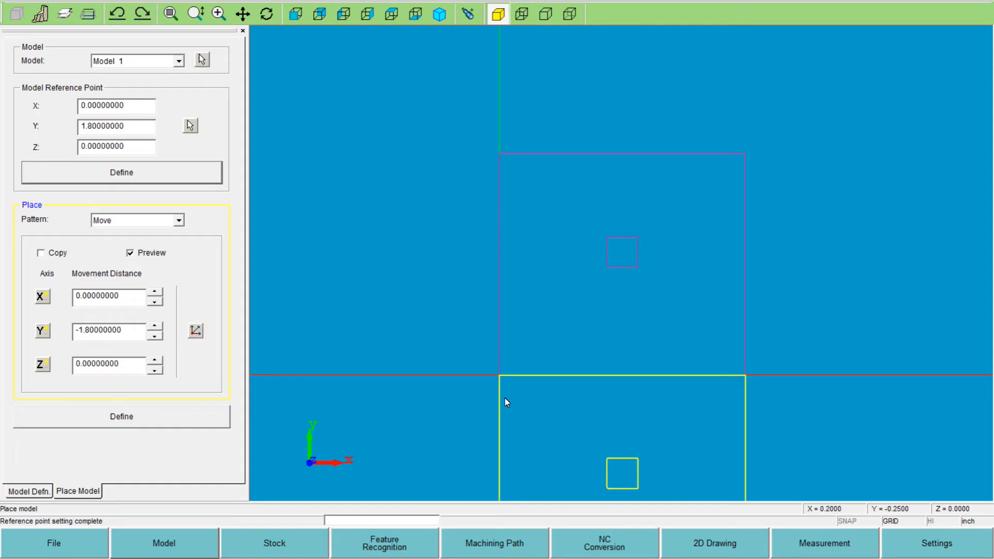
{"action": "left_click", "coordinate": [122, 417]}
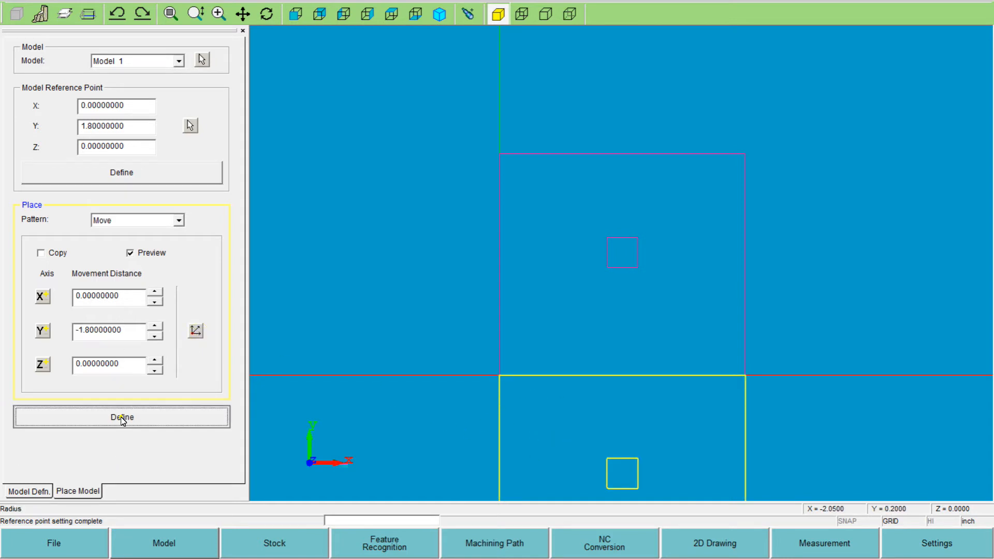
{"action": "scroll", "coordinate": [563, 426], "scroll_direction": "up", "scroll_amount": 1}
{"action": "scroll", "coordinate": [752, 479], "scroll_direction": "up", "scroll_amount": 2}
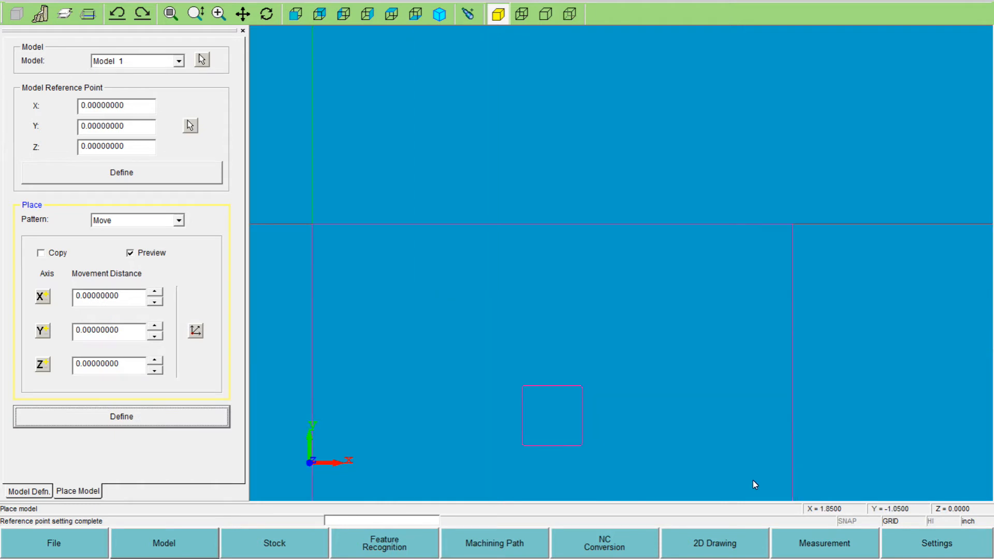
{"action": "scroll", "coordinate": [562, 423], "scroll_direction": "up", "scroll_amount": 2}
{"action": "scroll", "coordinate": [561, 424], "scroll_direction": "down", "scroll_amount": 6}
{"action": "scroll", "coordinate": [500, 317], "scroll_direction": "up", "scroll_amount": 1}
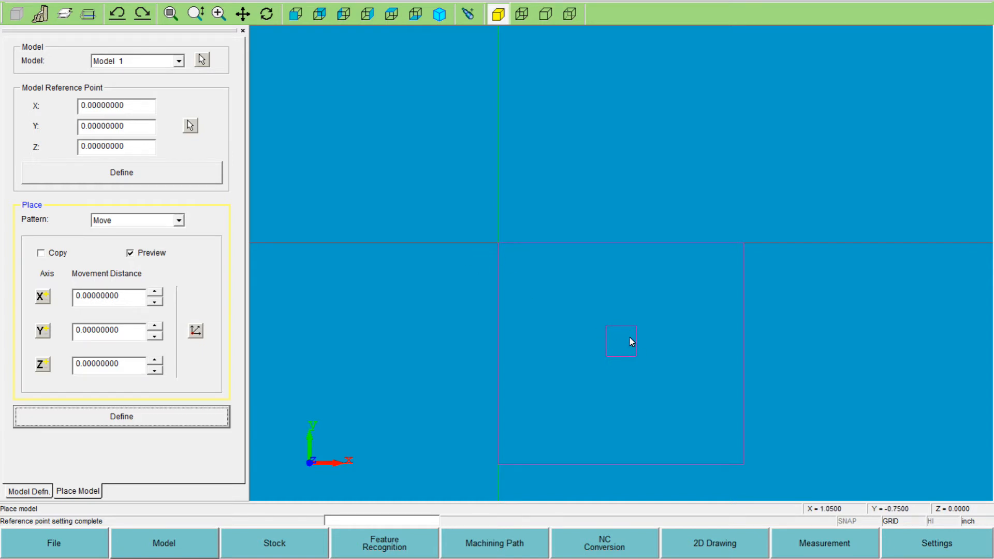
Start a new file without saving the changes to classa
{"action": "scroll", "coordinate": [639, 361], "scroll_direction": "up", "scroll_amount": 2}
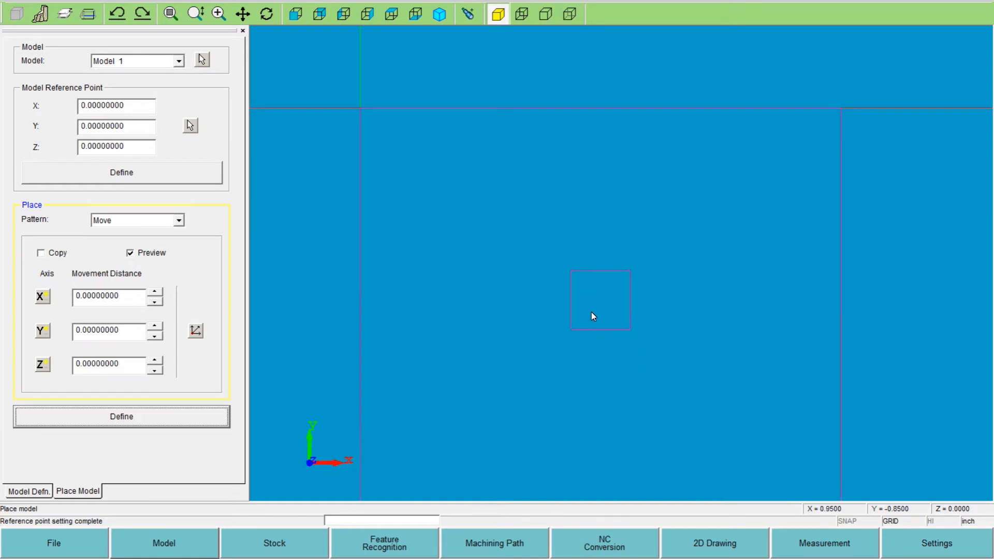
{"action": "scroll", "coordinate": [591, 312], "scroll_direction": "up", "scroll_amount": 2}
{"action": "scroll", "coordinate": [703, 325], "scroll_direction": "down", "scroll_amount": 2}
{"action": "scroll", "coordinate": [704, 324], "scroll_direction": "down", "scroll_amount": 2}
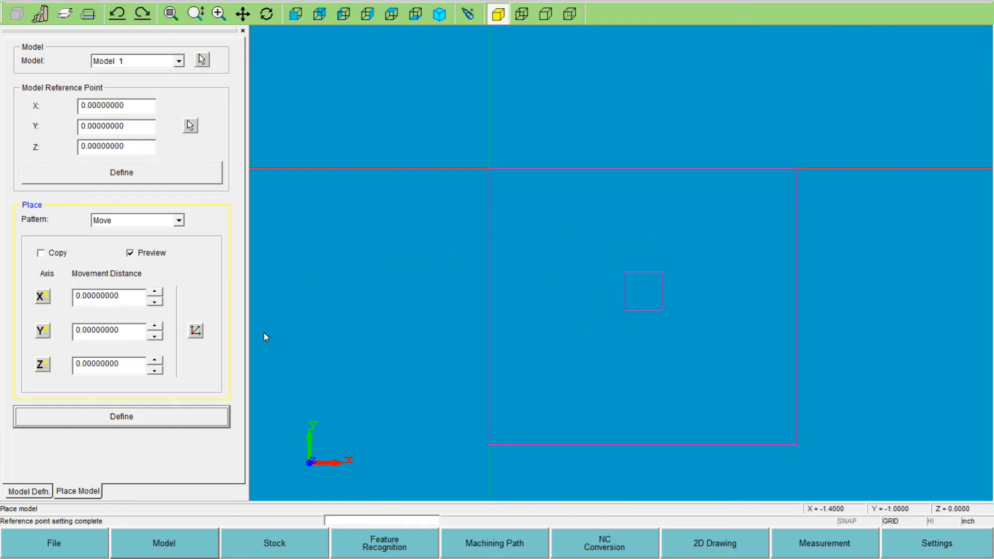
{"action": "left_click", "coordinate": [76, 541]}
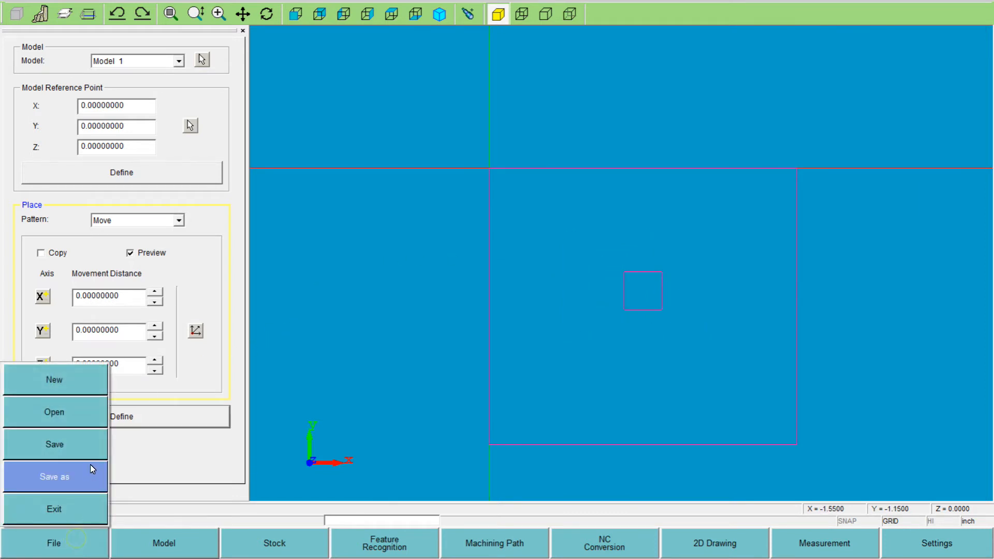
{"action": "left_click", "coordinate": [66, 378]}
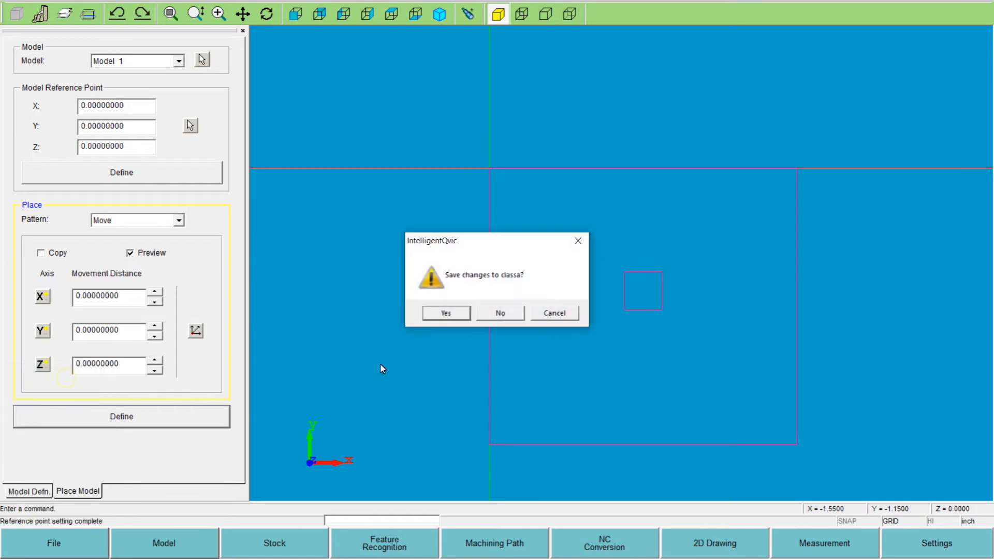
{"action": "left_click", "coordinate": [500, 314]}
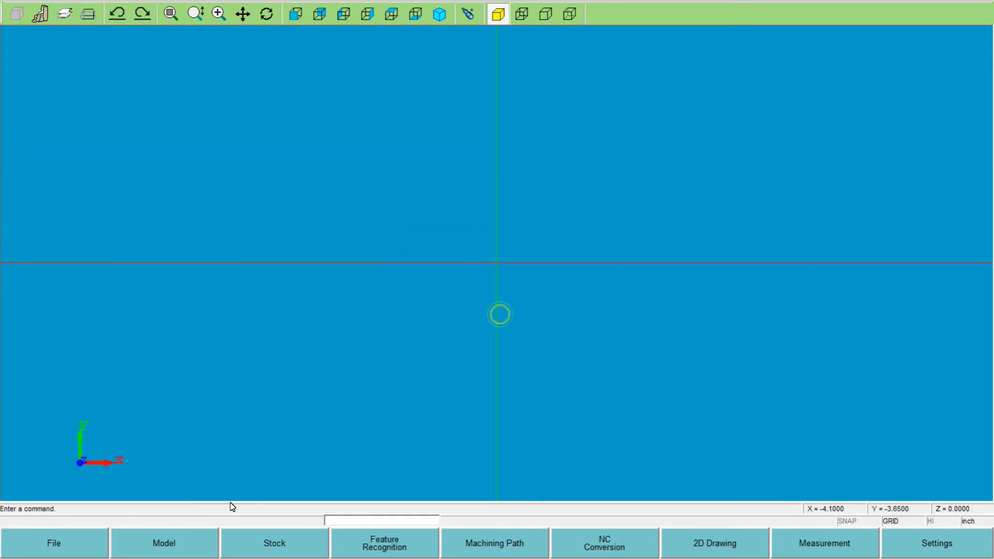
Insert classa.dxf from the Class Examples folder as a model using the 2D file insert pattern
{"action": "left_click", "coordinate": [196, 544]}
{"action": "left_click", "coordinate": [183, 278]}
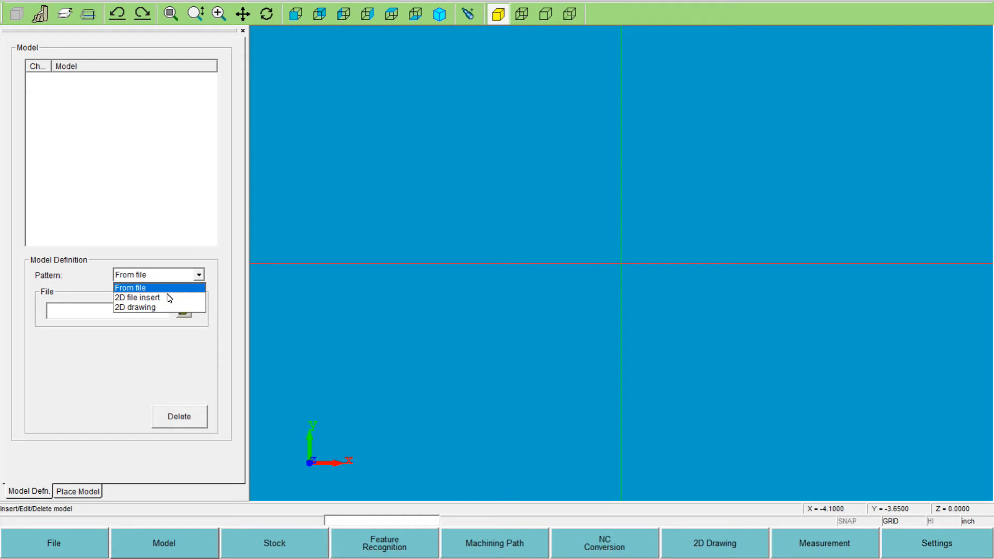
{"action": "left_click", "coordinate": [150, 297]}
{"action": "left_click", "coordinate": [184, 311]}
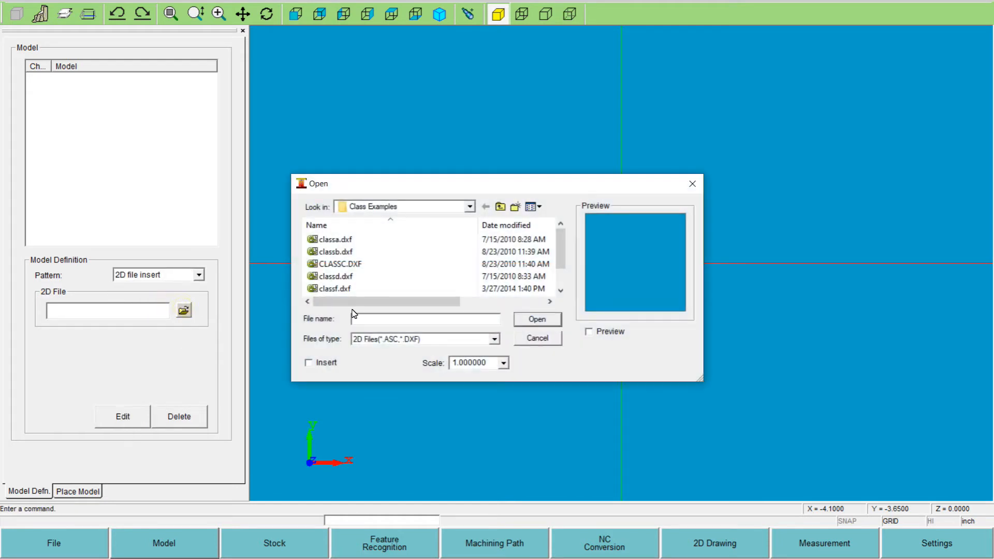
{"action": "left_click", "coordinate": [332, 240]}
{"action": "left_click", "coordinate": [537, 320]}
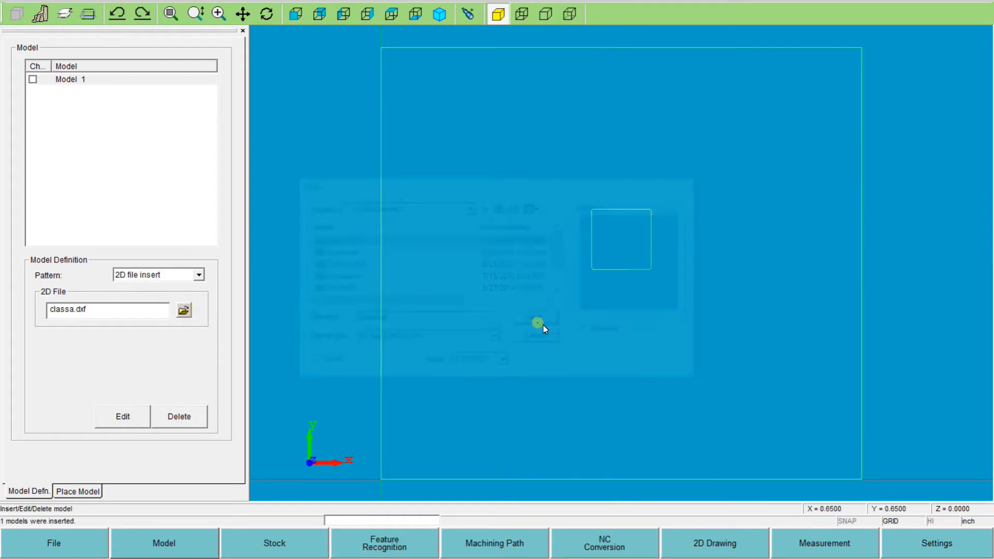
Enter 2D drawing mode for the inserted classa.dxf model
{"action": "scroll", "coordinate": [755, 281], "scroll_direction": "up", "scroll_amount": 1}
{"action": "scroll", "coordinate": [741, 280], "scroll_direction": "down", "scroll_amount": 3}
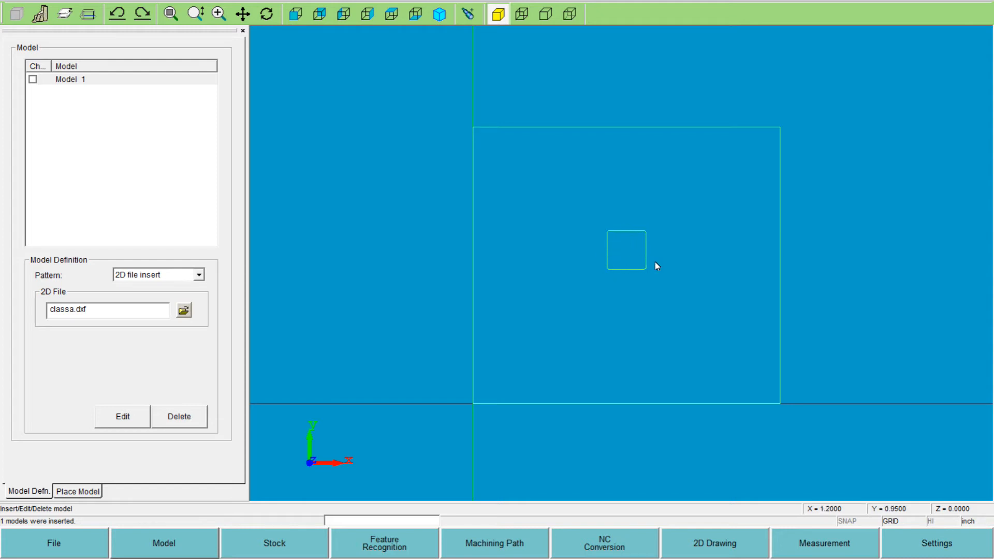
{"action": "scroll", "coordinate": [654, 266], "scroll_direction": "down", "scroll_amount": 1}
{"action": "scroll", "coordinate": [650, 259], "scroll_direction": "up", "scroll_amount": 4}
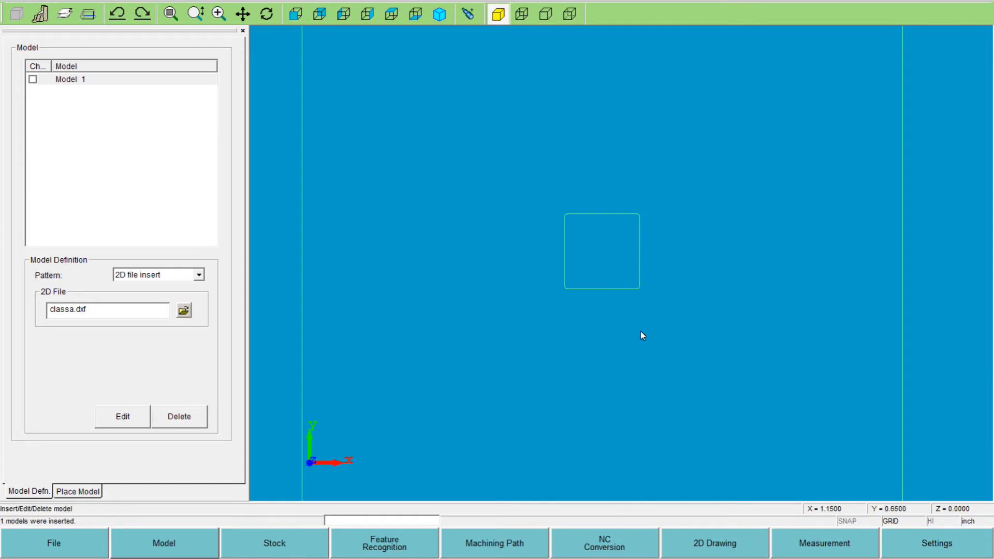
{"action": "scroll", "coordinate": [607, 324], "scroll_direction": "up", "scroll_amount": 1}
{"action": "scroll", "coordinate": [607, 320], "scroll_direction": "down", "scroll_amount": 3}
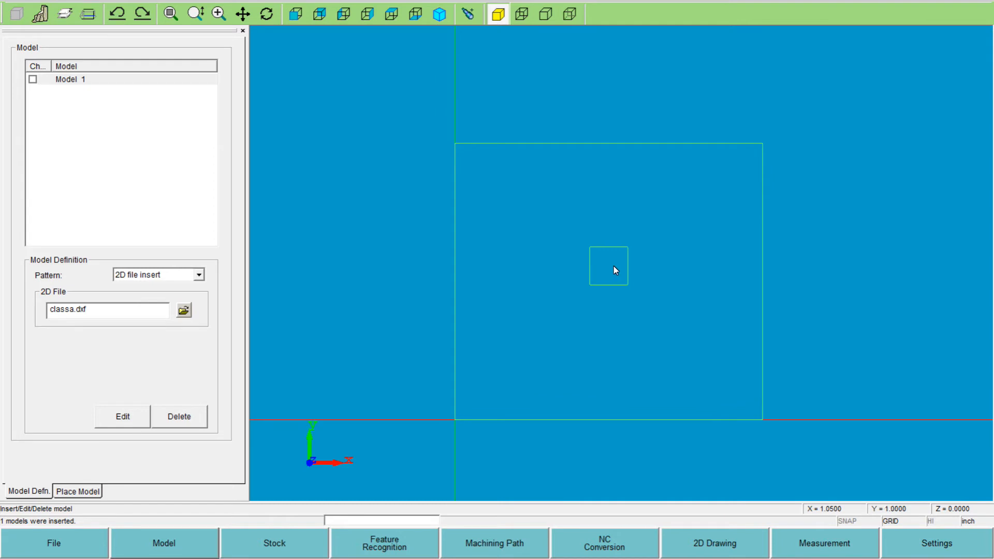
{"action": "left_click", "coordinate": [719, 550]}
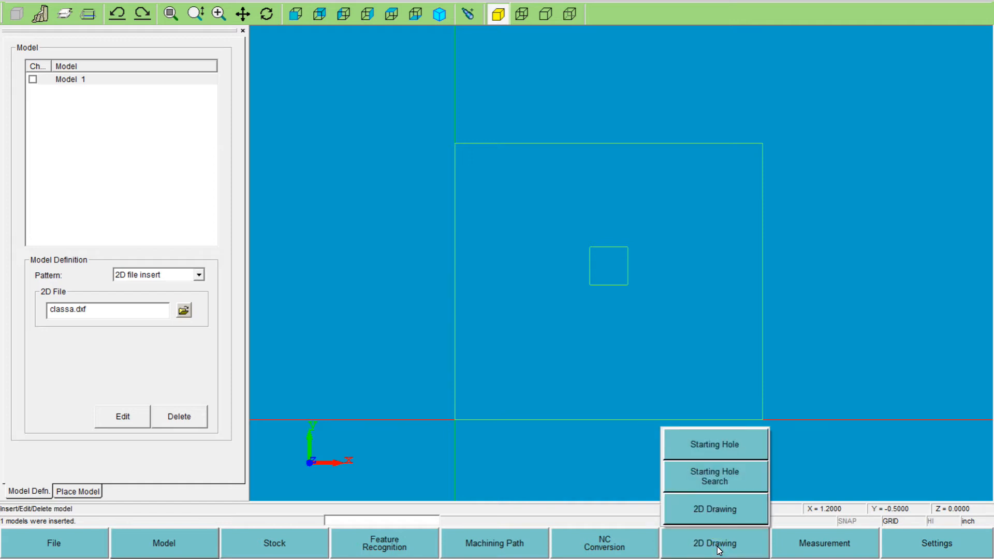
{"action": "left_click", "coordinate": [716, 510]}
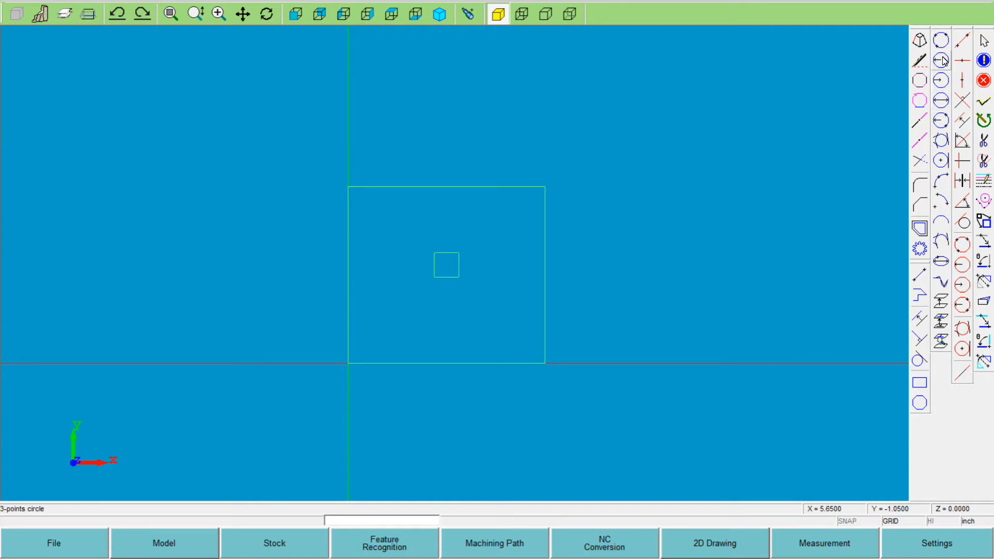
Draw a circle of radius 0.020 centred at X 1, Y 1 inside the small square, and finish the 2D drawing
{"action": "left_click", "coordinate": [943, 86]}
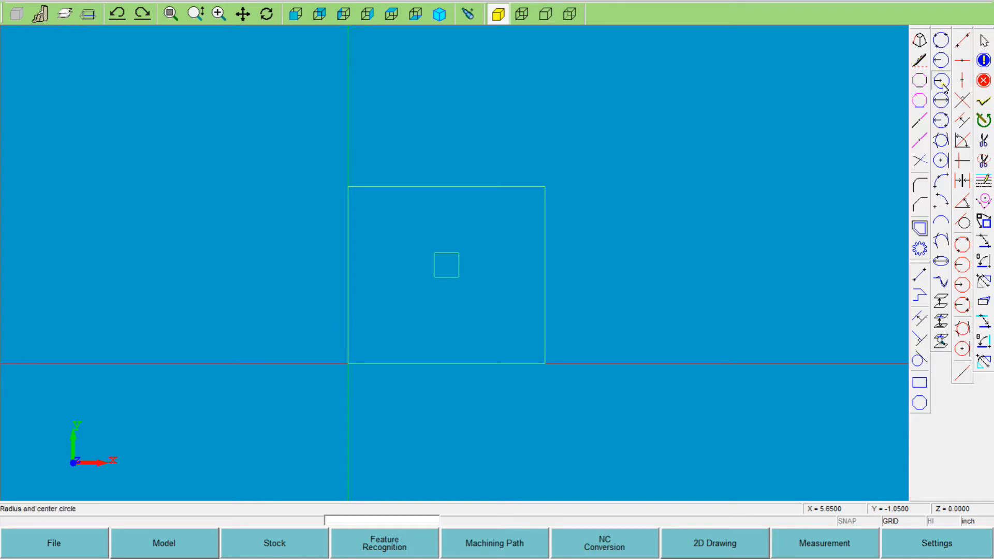
{"action": "type", "text": ".020"}
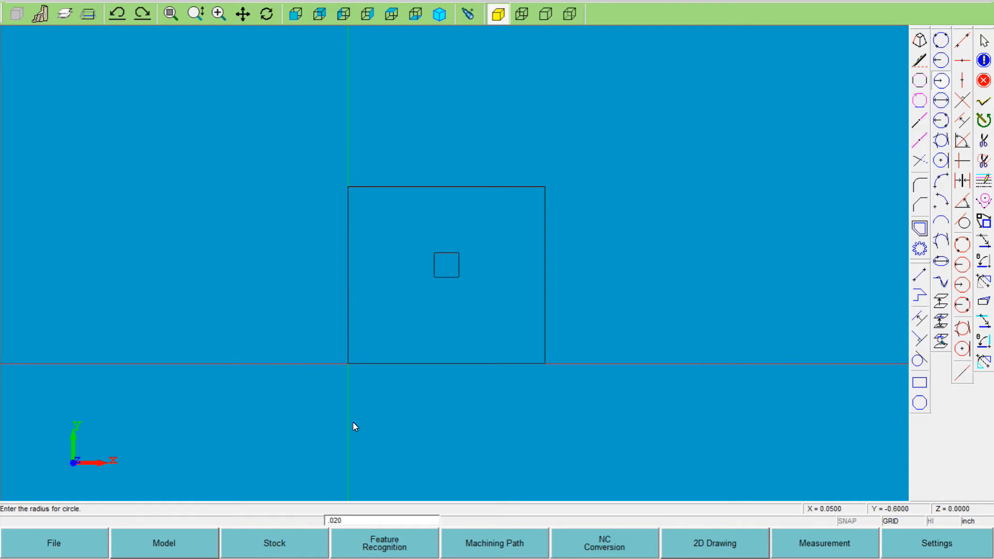
{"action": "key", "text": "Return"}
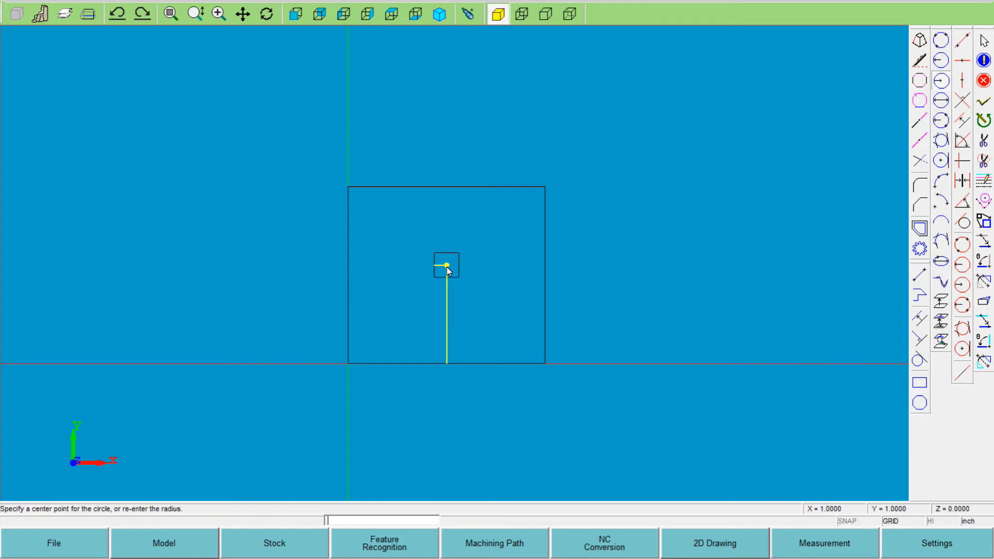
{"action": "left_click", "coordinate": [447, 265]}
{"action": "scroll", "coordinate": [486, 298], "scroll_direction": "down", "scroll_amount": 1}
{"action": "scroll", "coordinate": [485, 297], "scroll_direction": "up", "scroll_amount": 4}
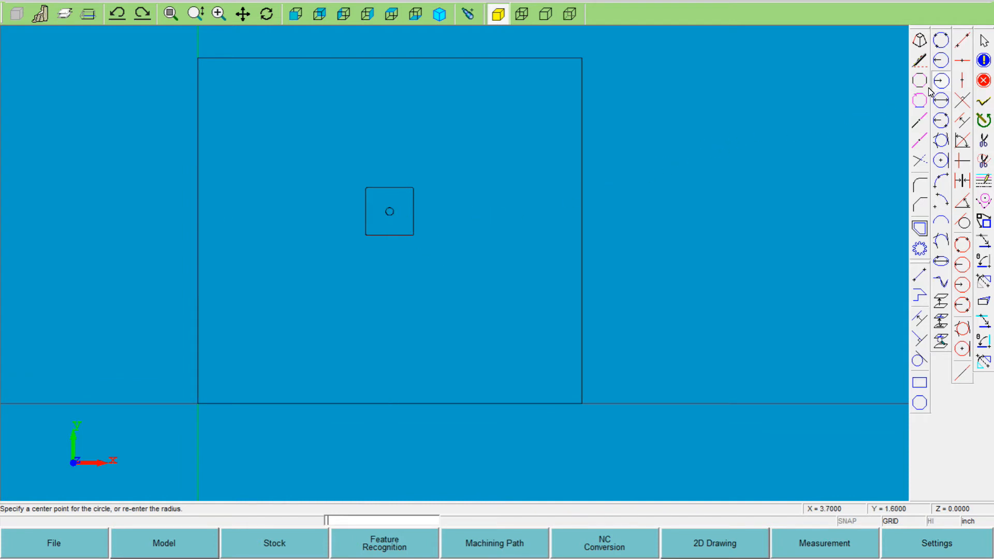
{"action": "left_click", "coordinate": [984, 61]}
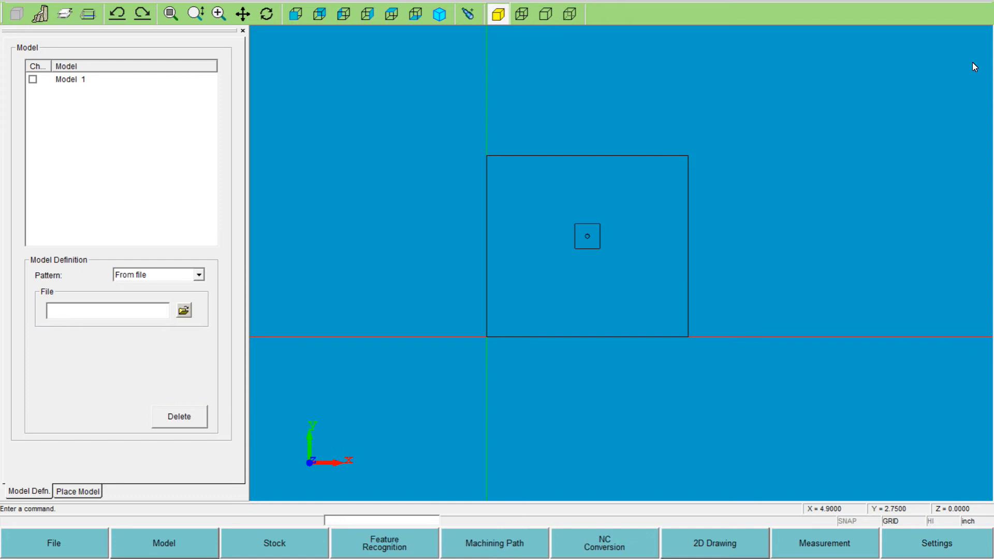
Examine the element attributes of the outer rectangle's upper and left edges
{"action": "scroll", "coordinate": [592, 242], "scroll_direction": "up", "scroll_amount": 5}
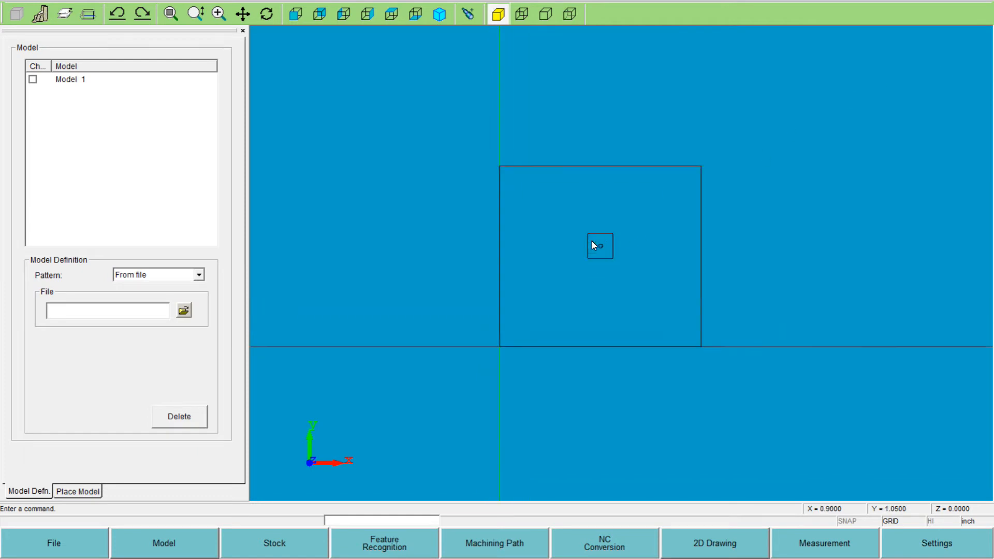
{"action": "scroll", "coordinate": [647, 290], "scroll_direction": "down", "scroll_amount": 3}
{"action": "scroll", "coordinate": [647, 290], "scroll_direction": "up", "scroll_amount": 1}
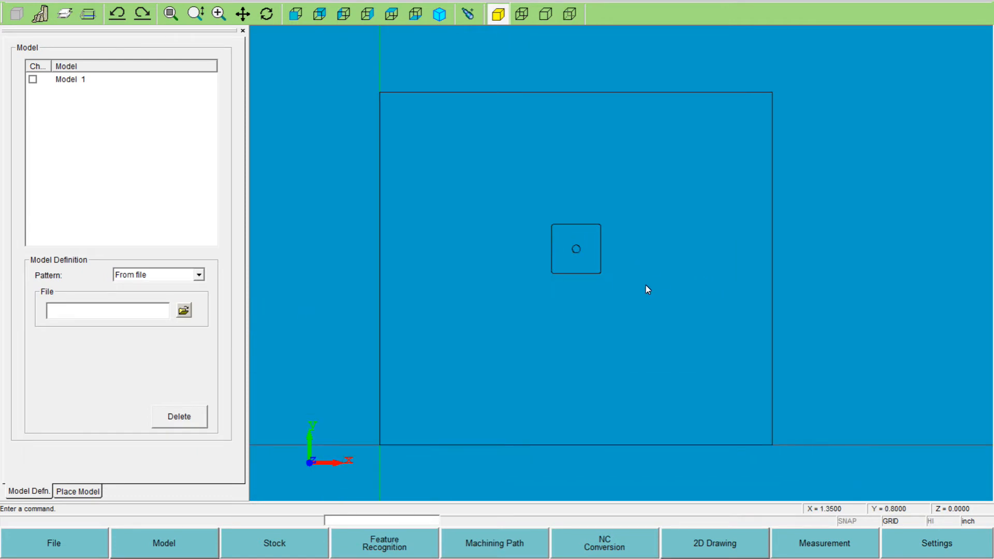
{"action": "left_click", "coordinate": [828, 550]}
{"action": "left_click", "coordinate": [831, 488]}
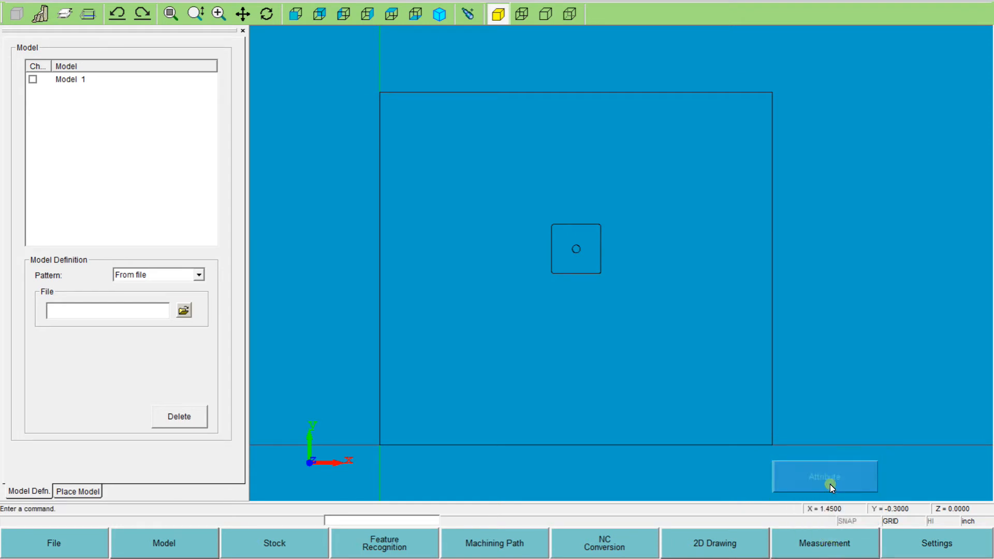
{"action": "left_click_drag", "start_coordinate": [499, 184], "coordinate": [810, 211]}
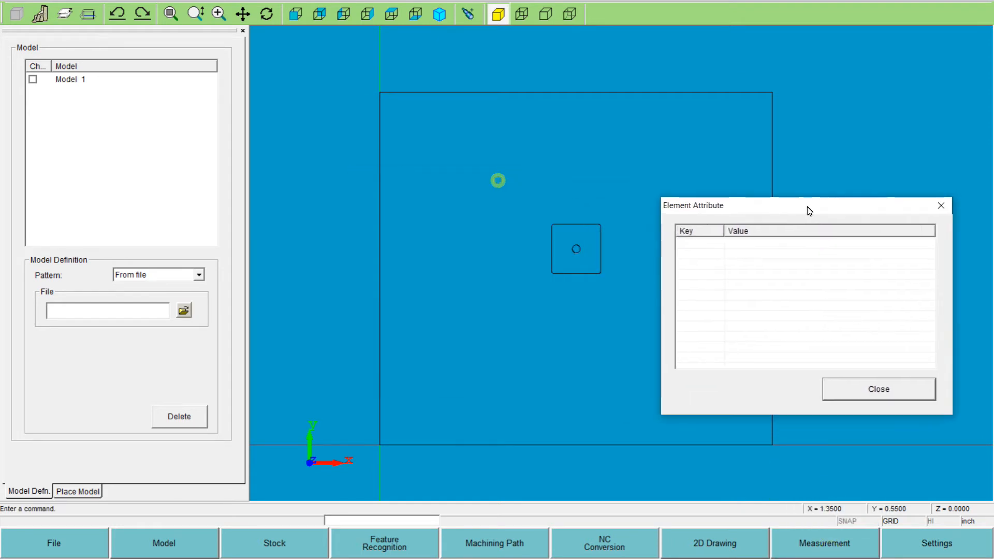
{"action": "left_click", "coordinate": [553, 92]}
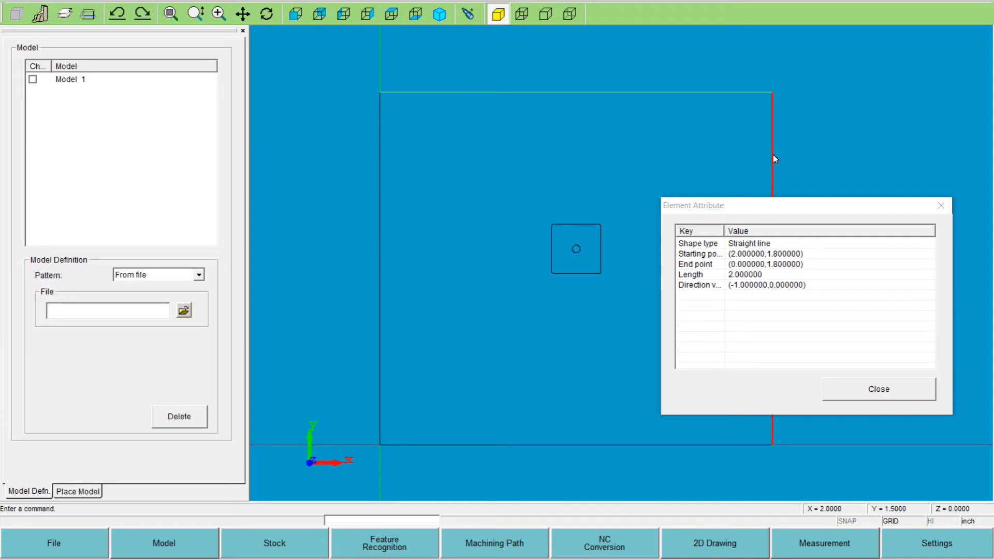
{"action": "left_click", "coordinate": [379, 140]}
{"action": "left_click", "coordinate": [900, 400]}
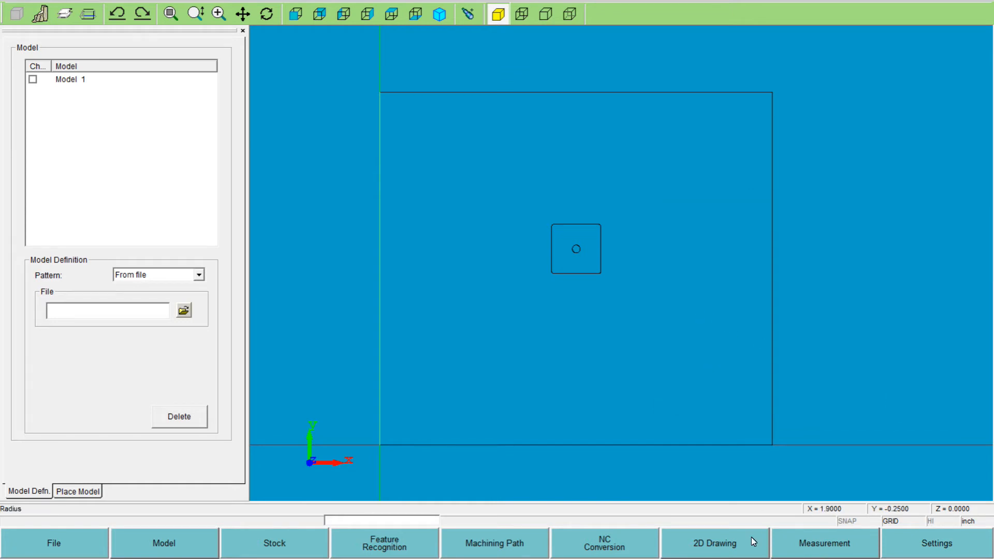
Examine the element attributes of the small circle inside the square
{"action": "left_click", "coordinate": [803, 545]}
{"action": "left_click", "coordinate": [823, 474]}
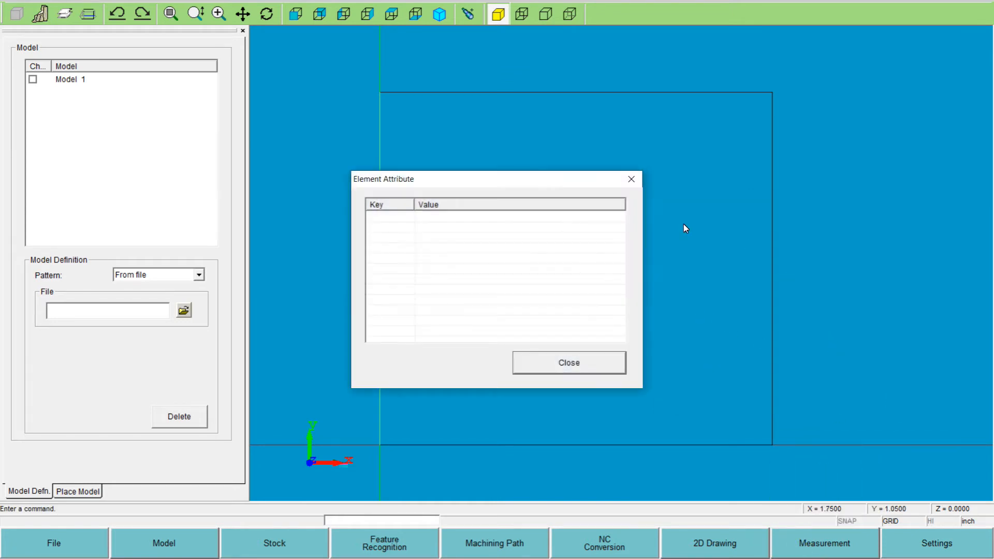
{"action": "left_click_drag", "start_coordinate": [530, 173], "coordinate": [782, 135]}
{"action": "left_click", "coordinate": [576, 249]}
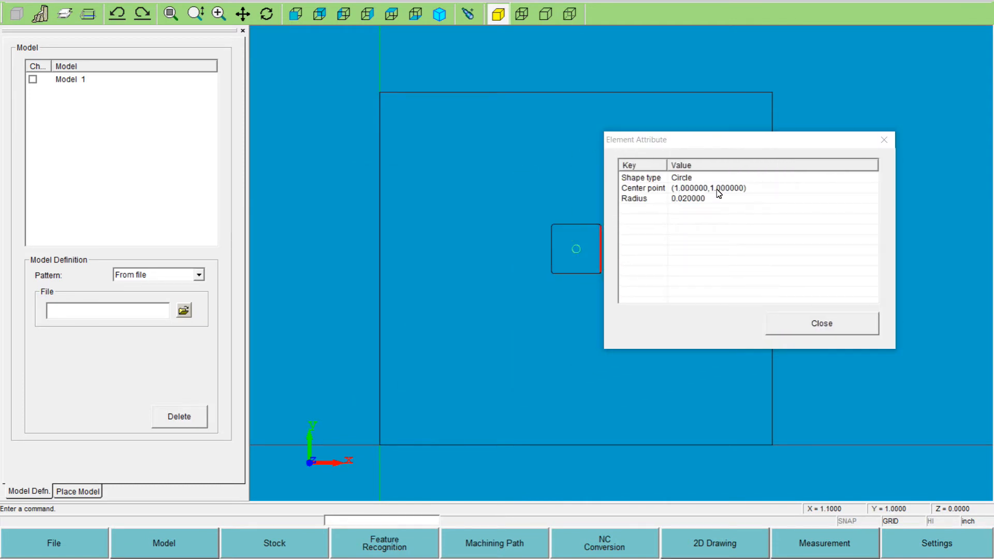
{"action": "left_click_drag", "start_coordinate": [699, 147], "coordinate": [783, 218]}
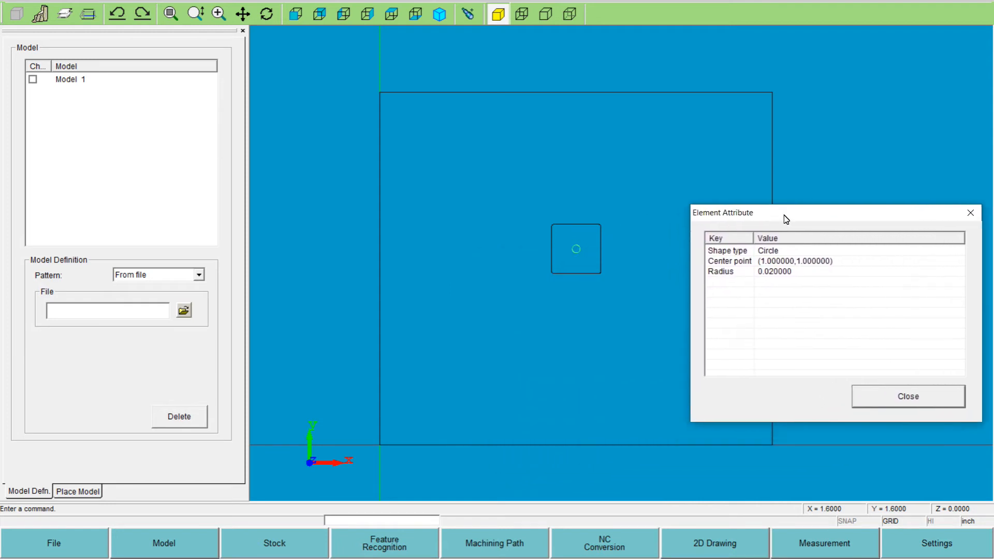
{"action": "left_click", "coordinate": [891, 397]}
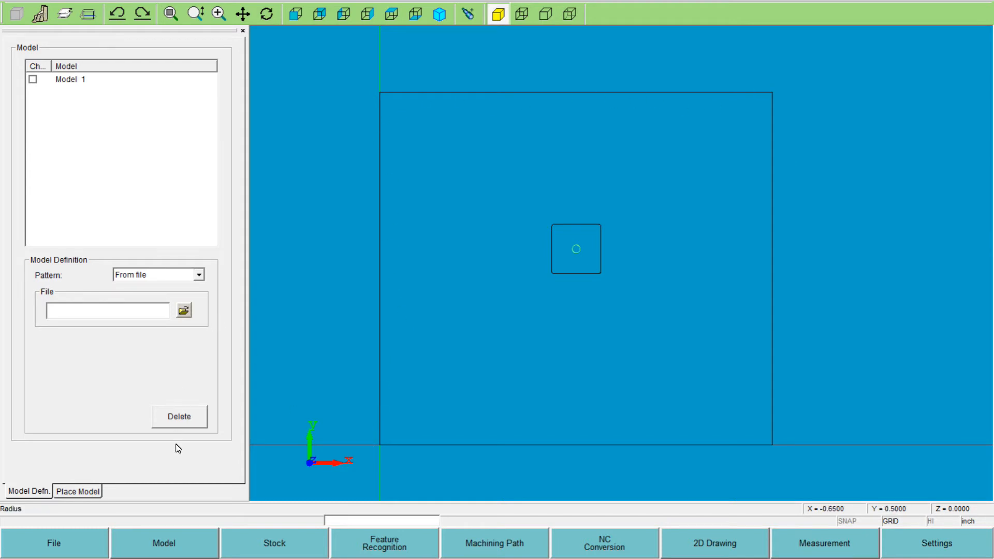
Define Model 1's reference point at the circle's centre, X 1, Y 1, Z 0, and move it to the origin by -1 in X and Y
{"action": "left_click", "coordinate": [79, 492]}
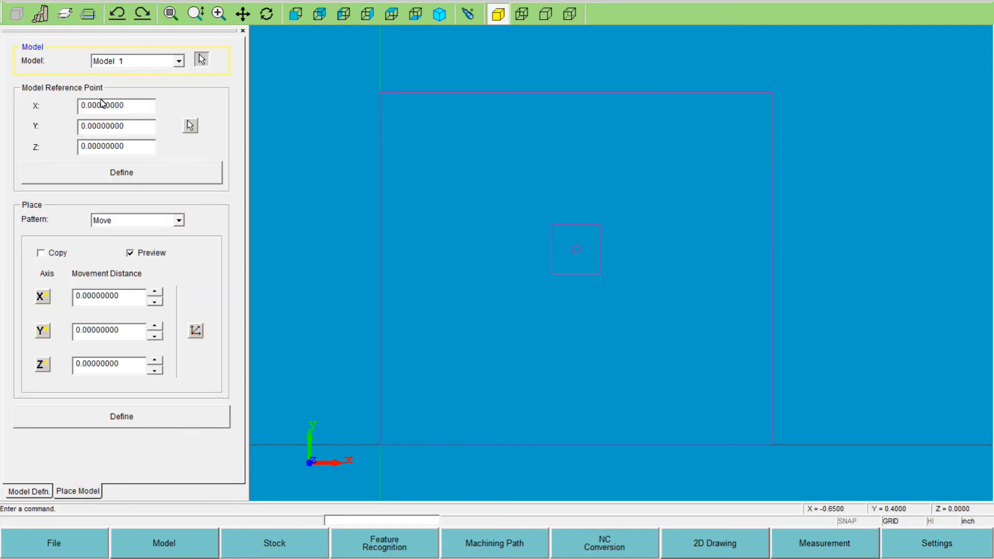
{"action": "left_click", "coordinate": [190, 126]}
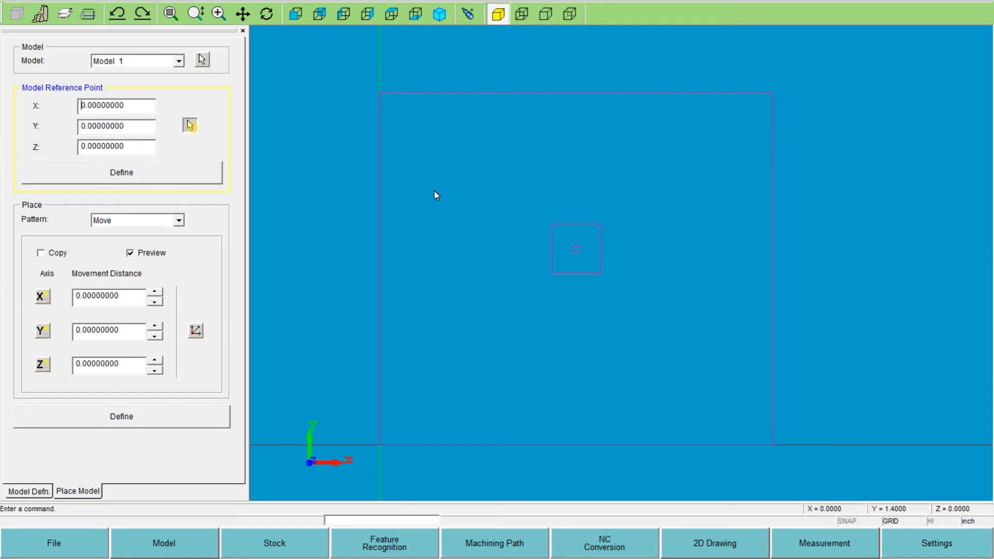
{"action": "left_click", "coordinate": [576, 253]}
{"action": "left_click", "coordinate": [98, 176]}
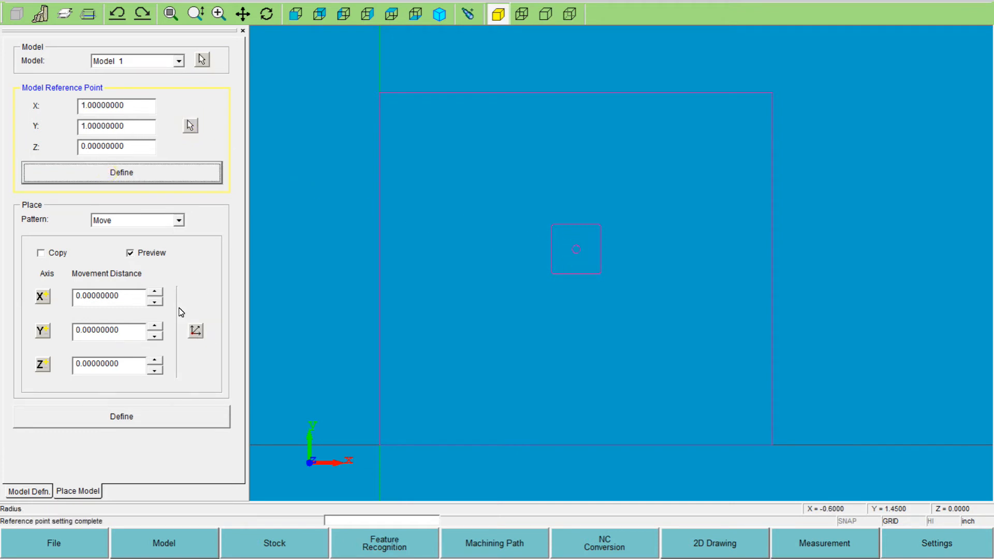
{"action": "left_click", "coordinate": [196, 334]}
{"action": "left_click", "coordinate": [157, 422]}
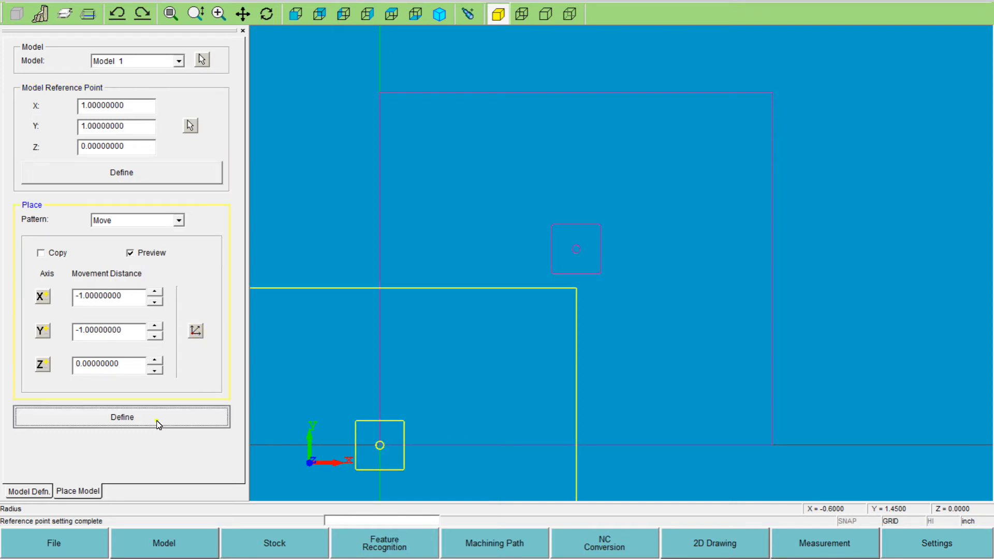
Examine the element attributes of all four straight edges of the small square around the origin
{"action": "scroll", "coordinate": [402, 452], "scroll_direction": "up", "scroll_amount": 1}
{"action": "scroll", "coordinate": [415, 409], "scroll_direction": "up", "scroll_amount": 1}
{"action": "scroll", "coordinate": [407, 394], "scroll_direction": "up", "scroll_amount": 1}
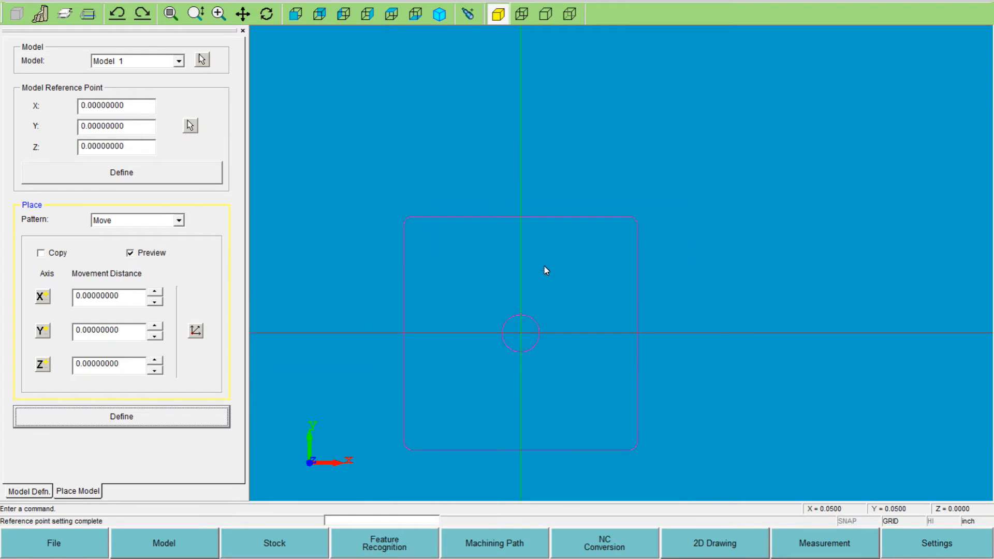
{"action": "left_click", "coordinate": [804, 544]}
{"action": "left_click", "coordinate": [822, 473]}
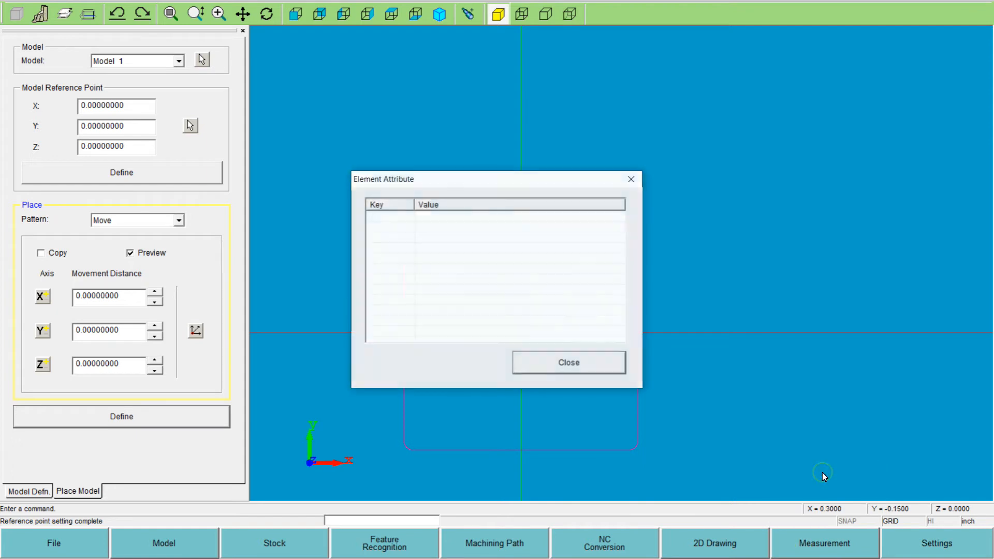
{"action": "left_click_drag", "start_coordinate": [458, 181], "coordinate": [790, 138]}
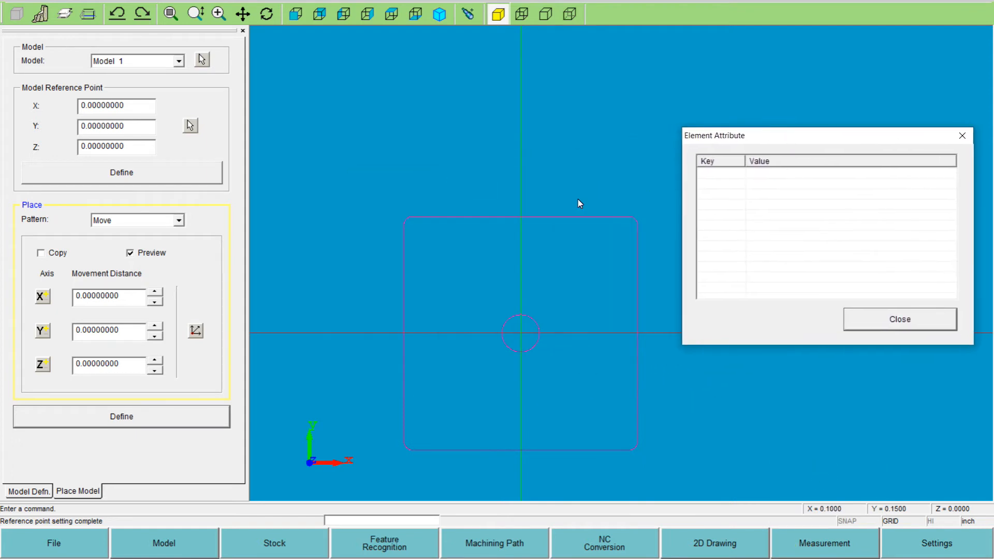
{"action": "left_click", "coordinate": [573, 218]}
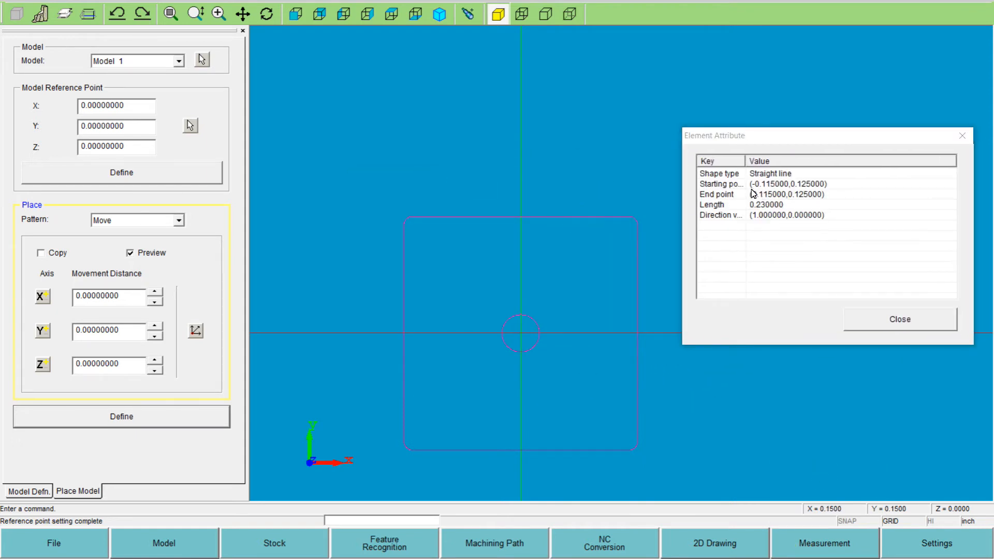
{"action": "left_click", "coordinate": [554, 450]}
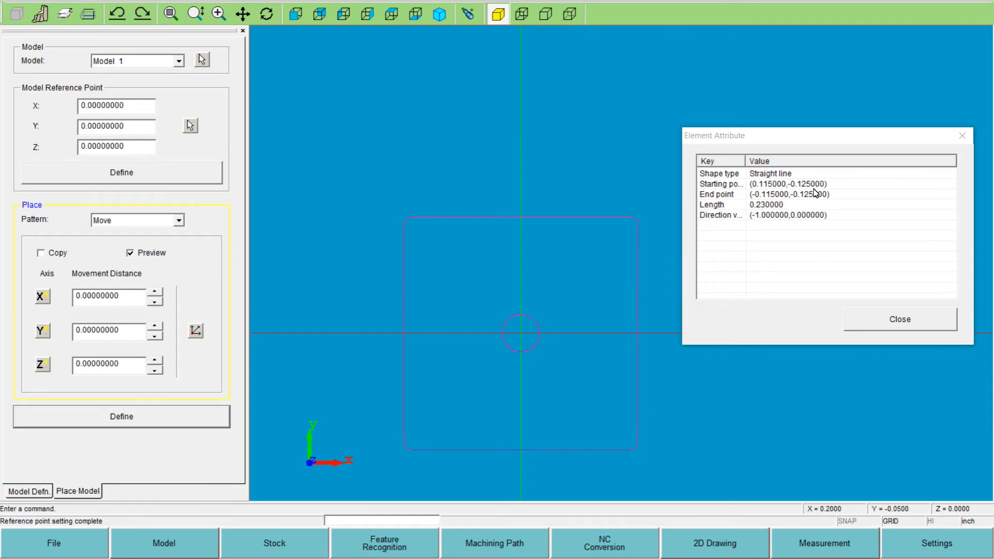
{"action": "left_click", "coordinate": [636, 285]}
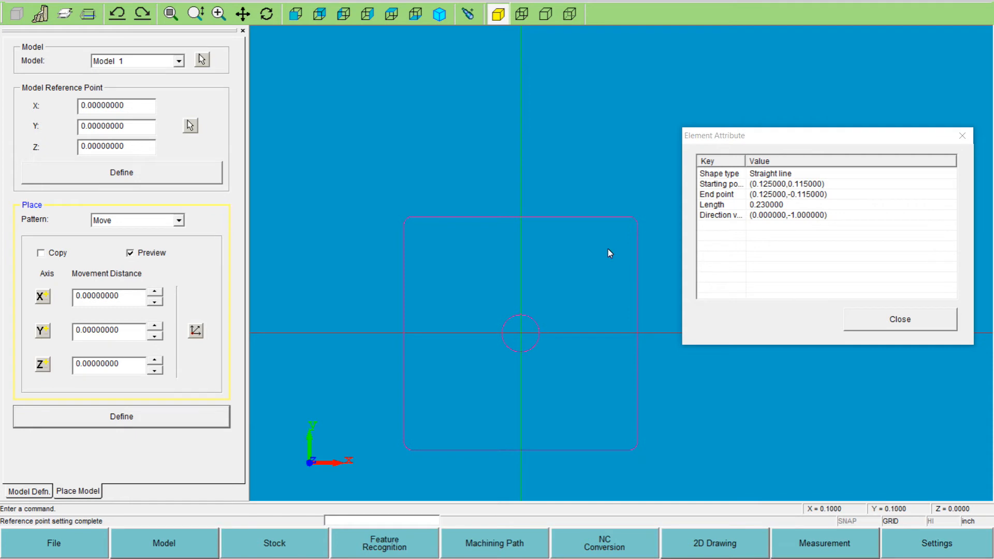
{"action": "left_click", "coordinate": [403, 275]}
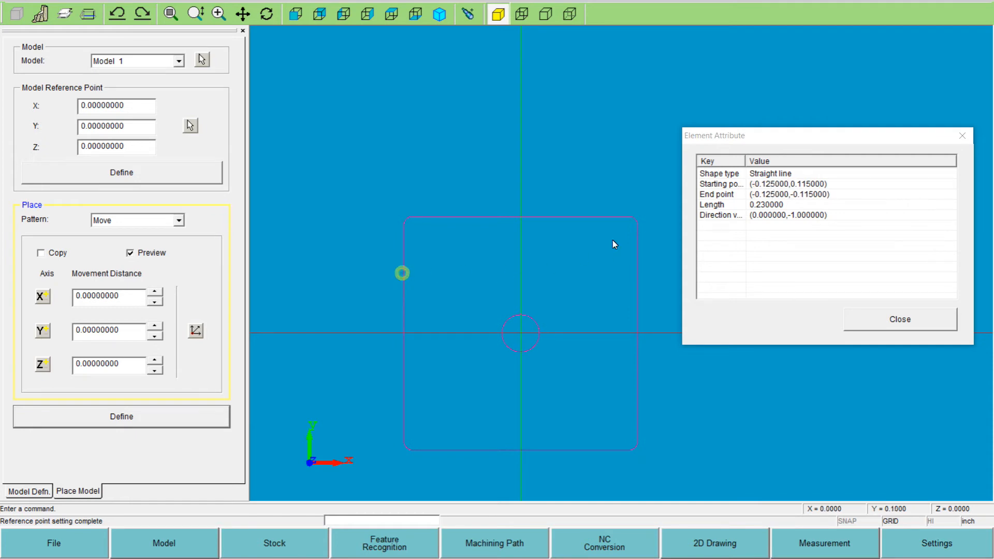
{"action": "left_click", "coordinate": [885, 324]}
{"action": "scroll", "coordinate": [696, 347], "scroll_direction": "up", "scroll_amount": 3}
{"action": "scroll", "coordinate": [592, 338], "scroll_direction": "down", "scroll_amount": 3}
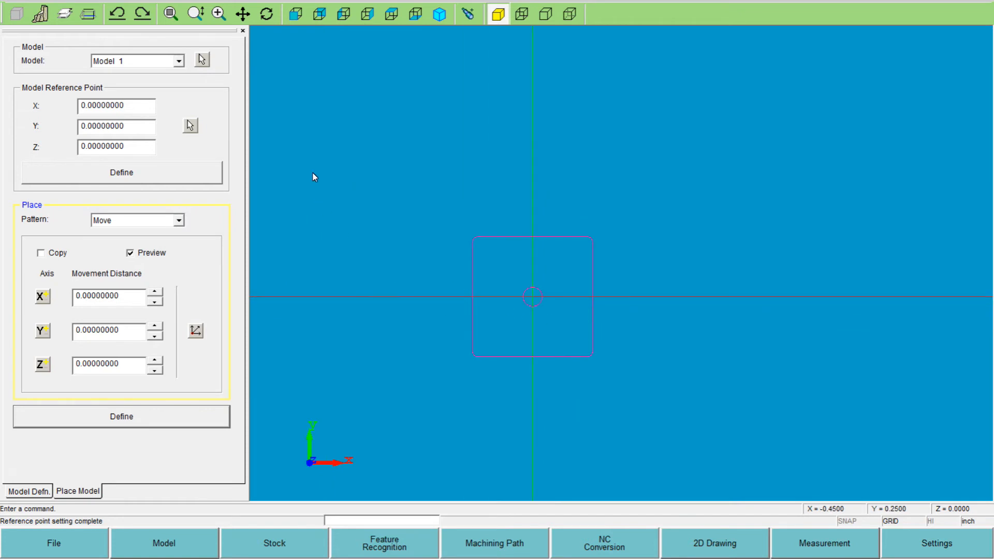
{"action": "left_click", "coordinate": [35, 494]}
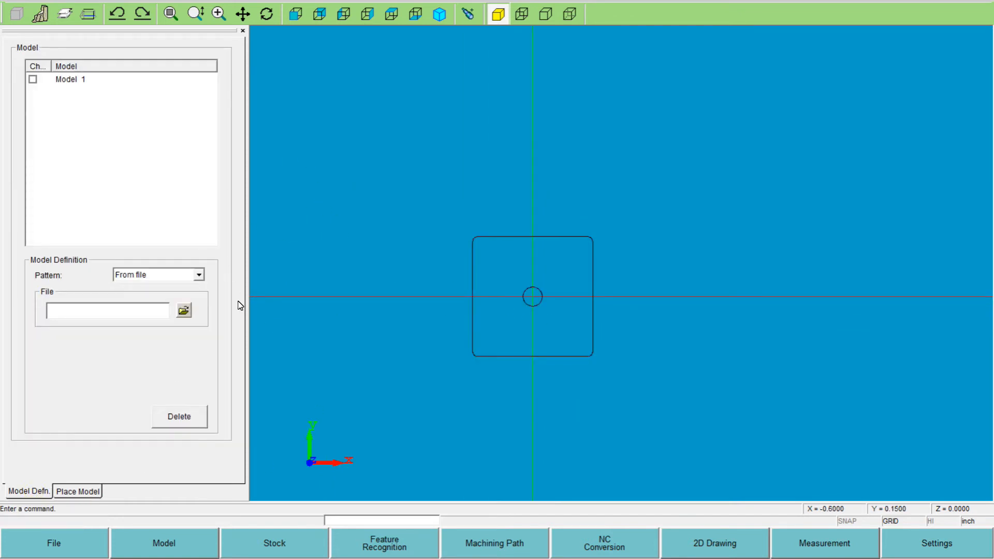
{"action": "left_click", "coordinate": [98, 492]}
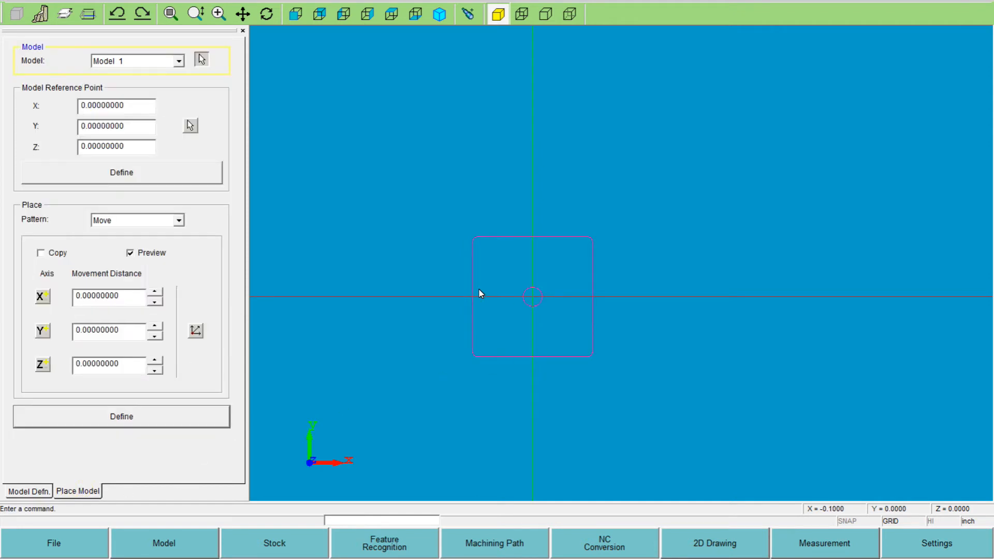
{"action": "scroll", "coordinate": [401, 326], "scroll_direction": "up", "scroll_amount": 1}
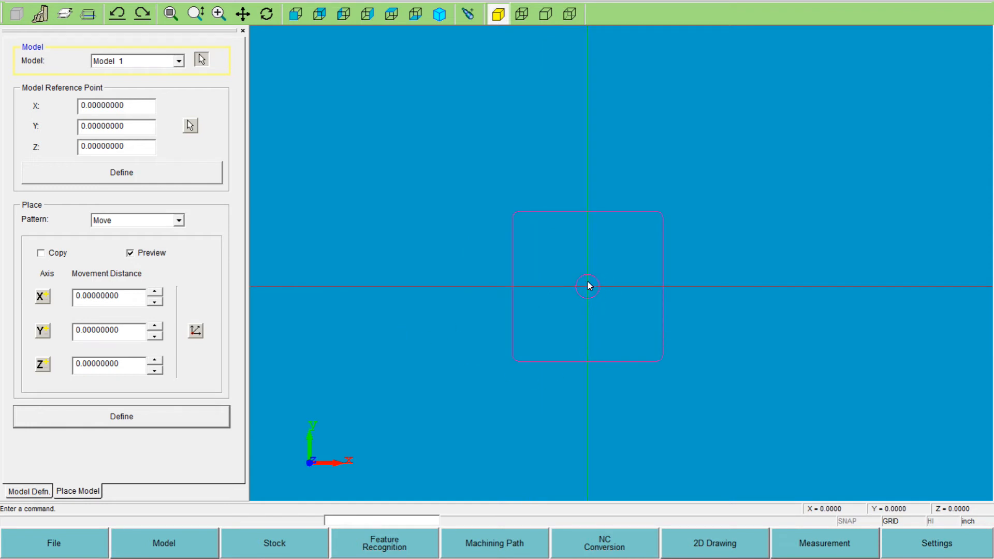
{"action": "scroll", "coordinate": [604, 288], "scroll_direction": "up", "scroll_amount": 3}
{"action": "scroll", "coordinate": [606, 285], "scroll_direction": "down", "scroll_amount": 3}
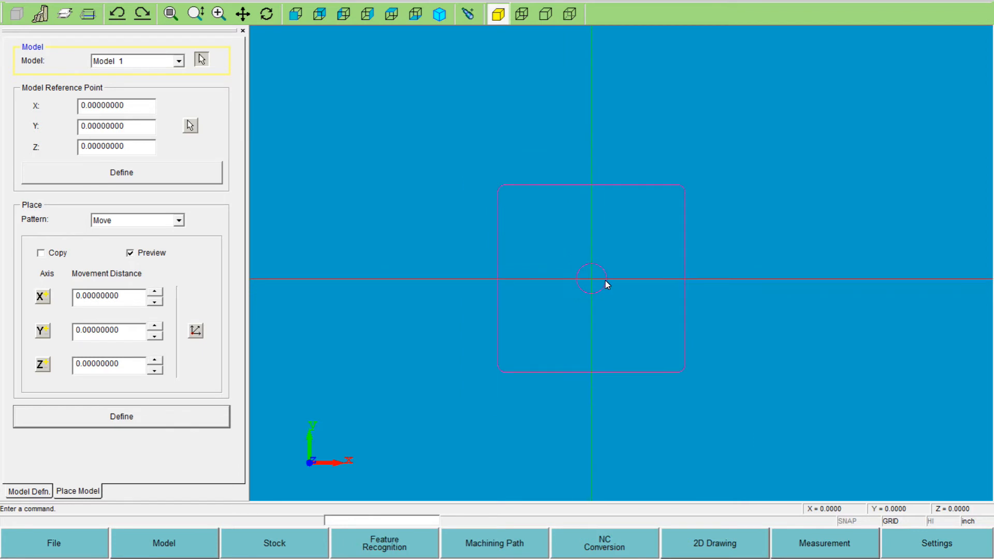
{"action": "scroll", "coordinate": [606, 285], "scroll_direction": "down", "scroll_amount": 4}
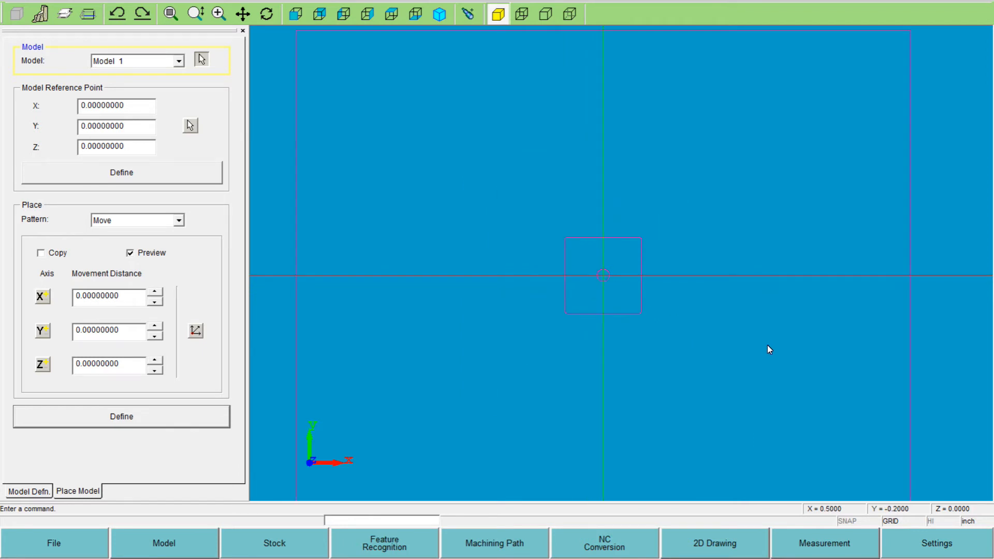
Create a new starting hole at X 0, Y 0 with diameter 0.039370 inside the small square
{"action": "left_click", "coordinate": [740, 551]}
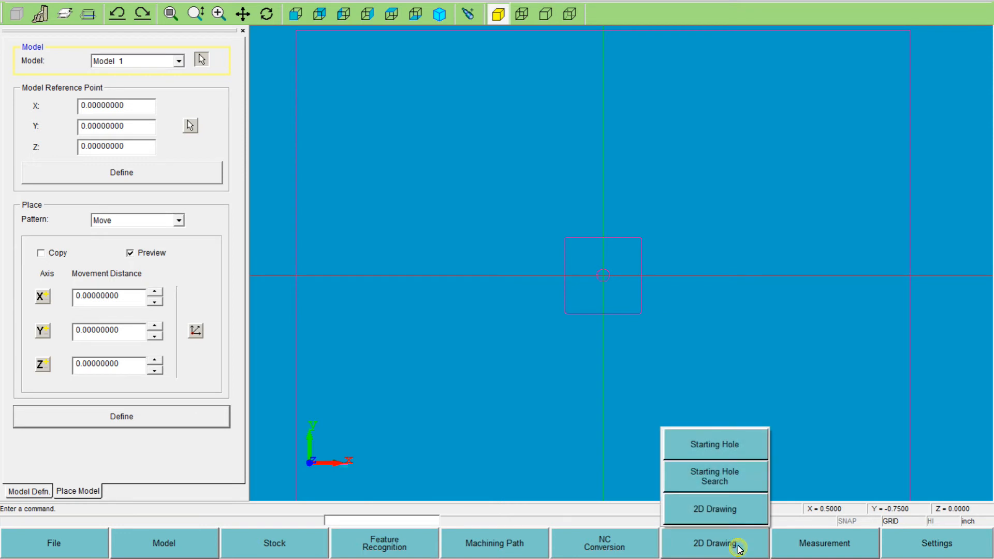
{"action": "left_click", "coordinate": [718, 445]}
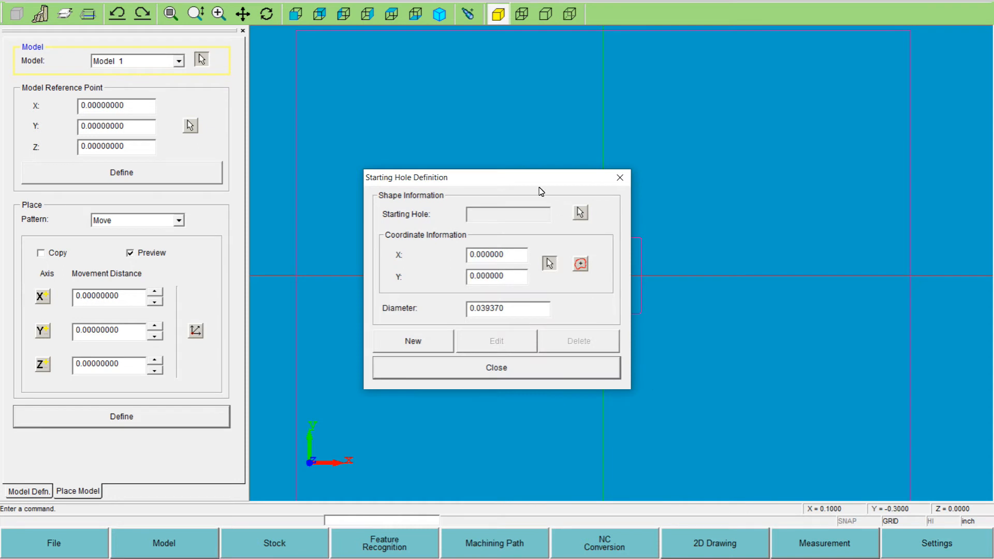
{"action": "left_click_drag", "start_coordinate": [529, 178], "coordinate": [879, 67]}
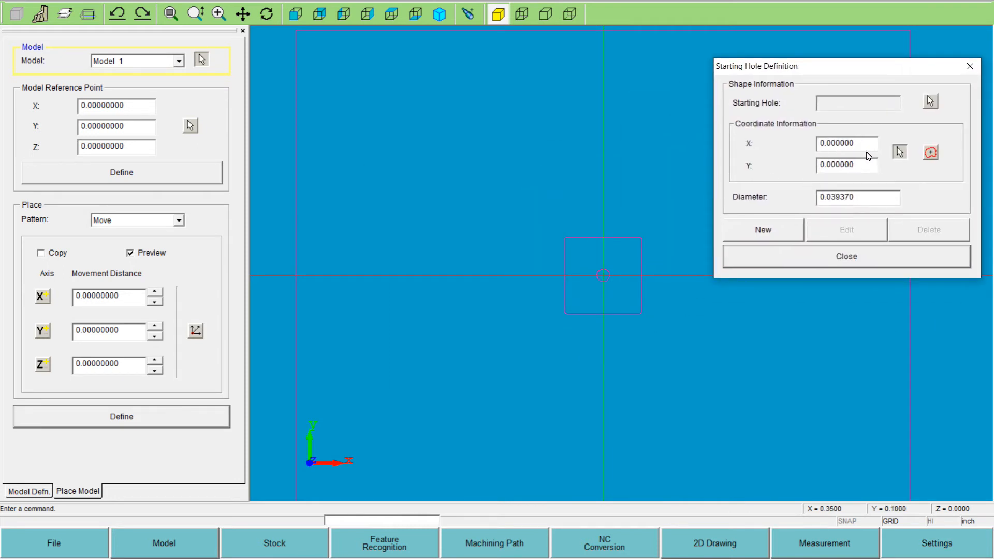
{"action": "left_click", "coordinate": [763, 232]}
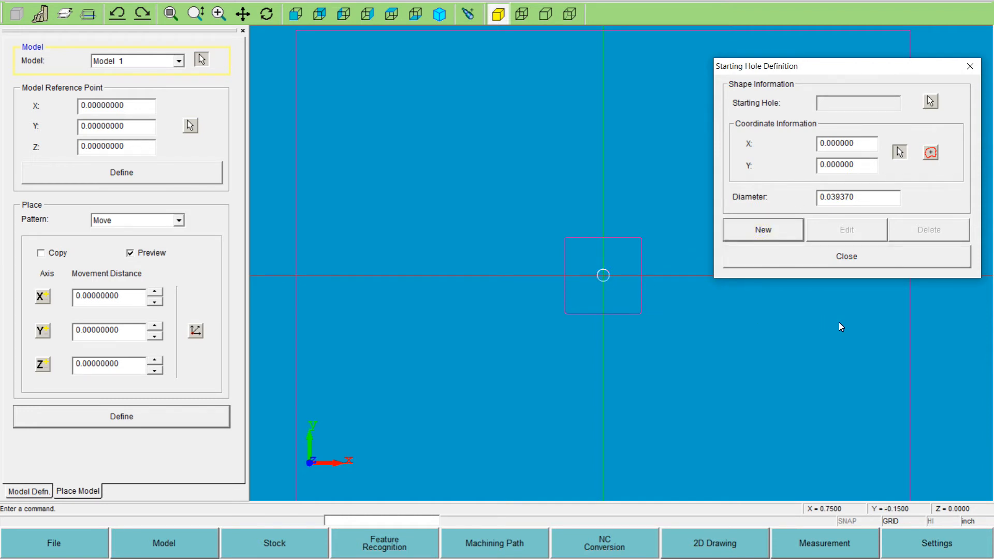
{"action": "left_click", "coordinate": [810, 262]}
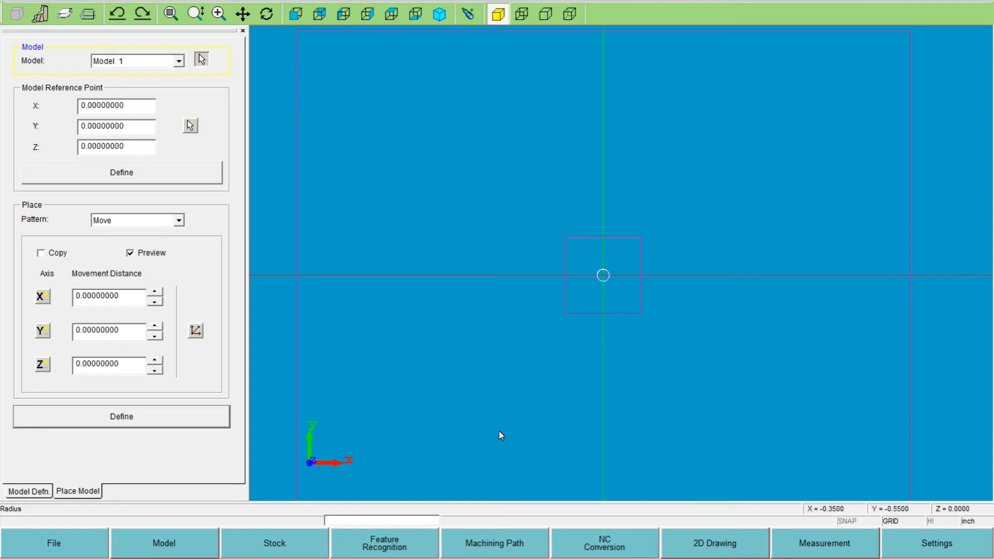
{"action": "scroll", "coordinate": [686, 282], "scroll_direction": "down", "scroll_amount": 2}
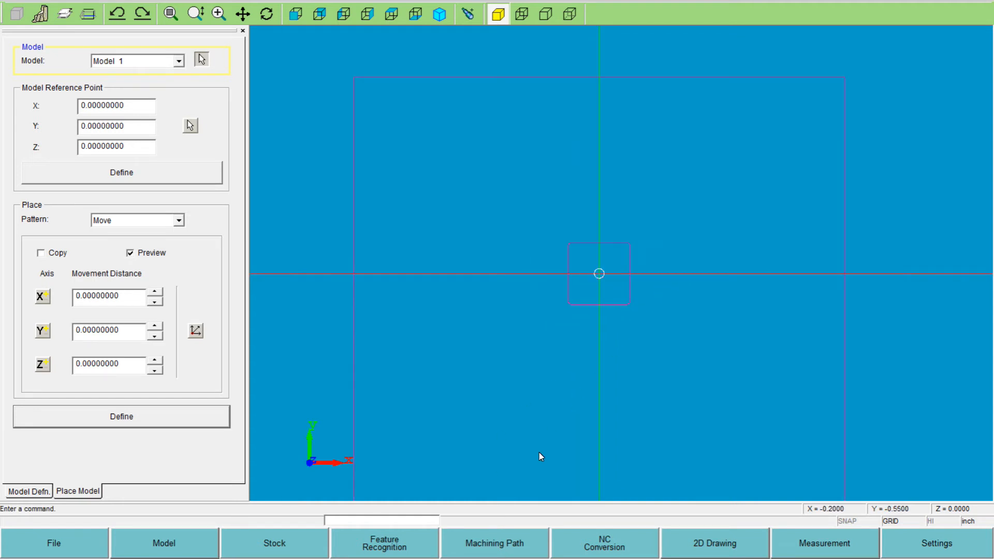
{"action": "left_click", "coordinate": [693, 548]}
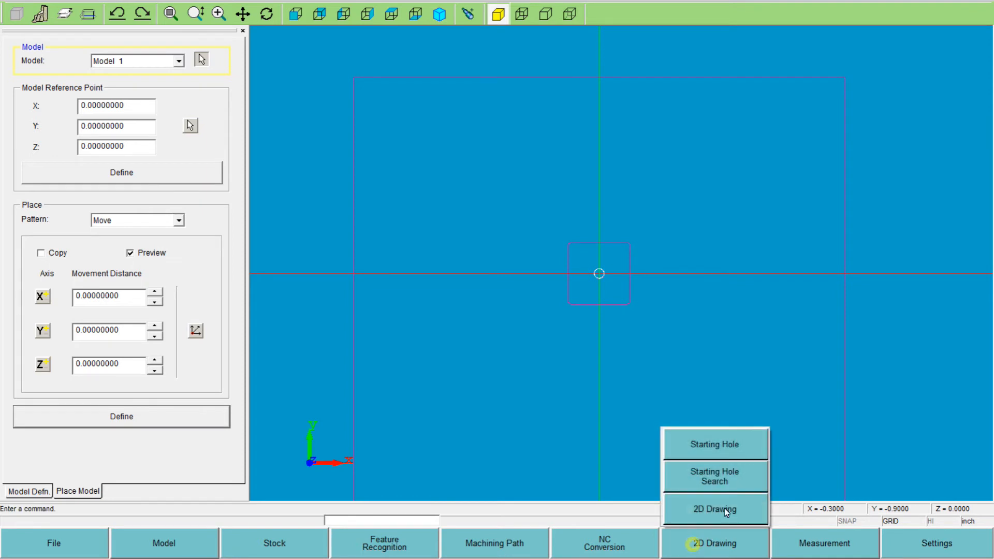
{"action": "left_click", "coordinate": [489, 550]}
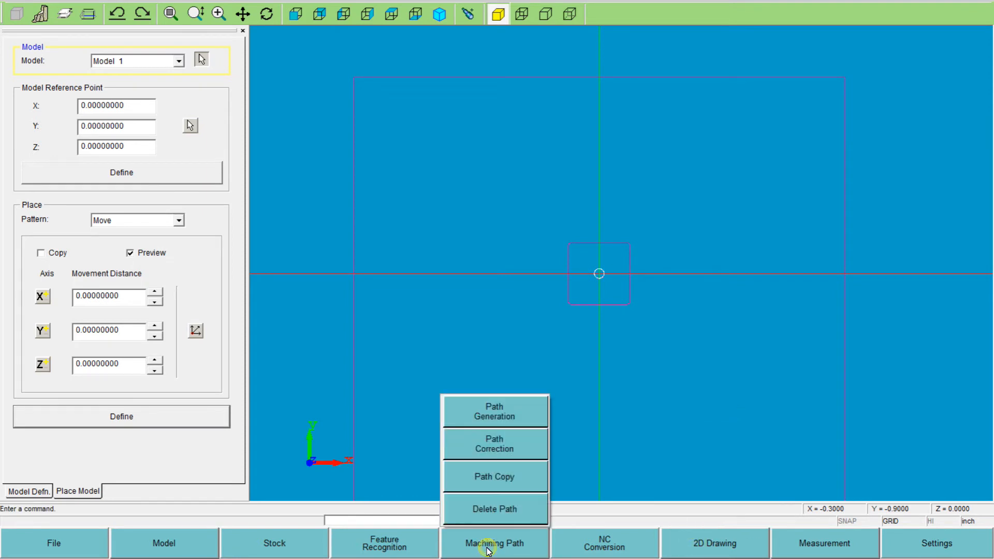
{"action": "left_click", "coordinate": [505, 416]}
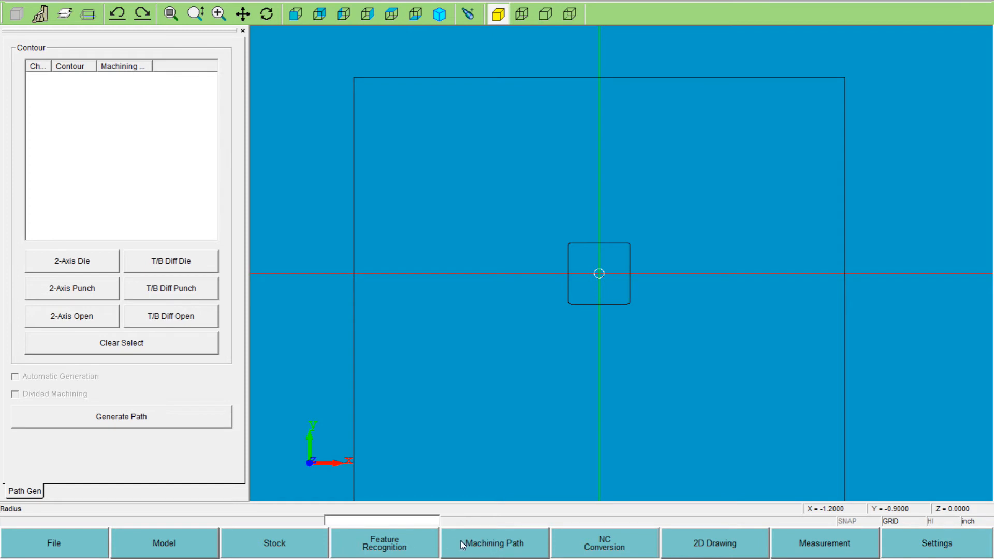
Start contour extraction for Model 1 and set the program plane TP to 1.0
{"action": "left_click", "coordinate": [412, 538]}
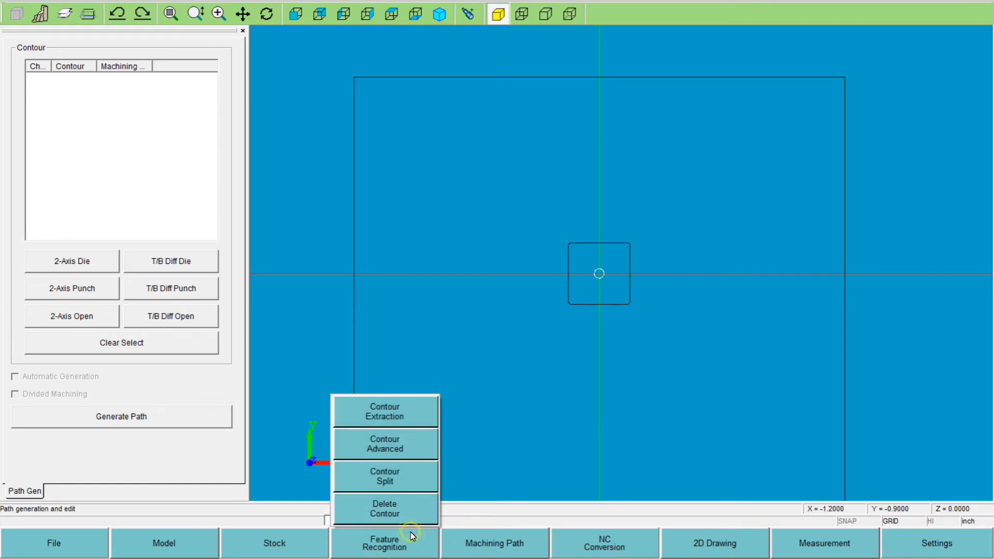
{"action": "left_click", "coordinate": [389, 423]}
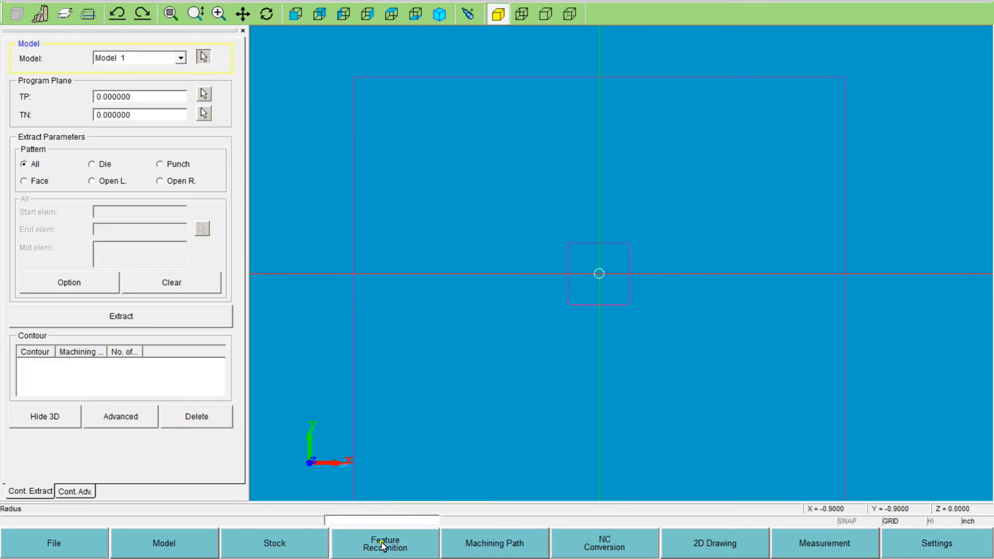
{"action": "left_click", "coordinate": [382, 545]}
{"action": "left_click", "coordinate": [383, 413]}
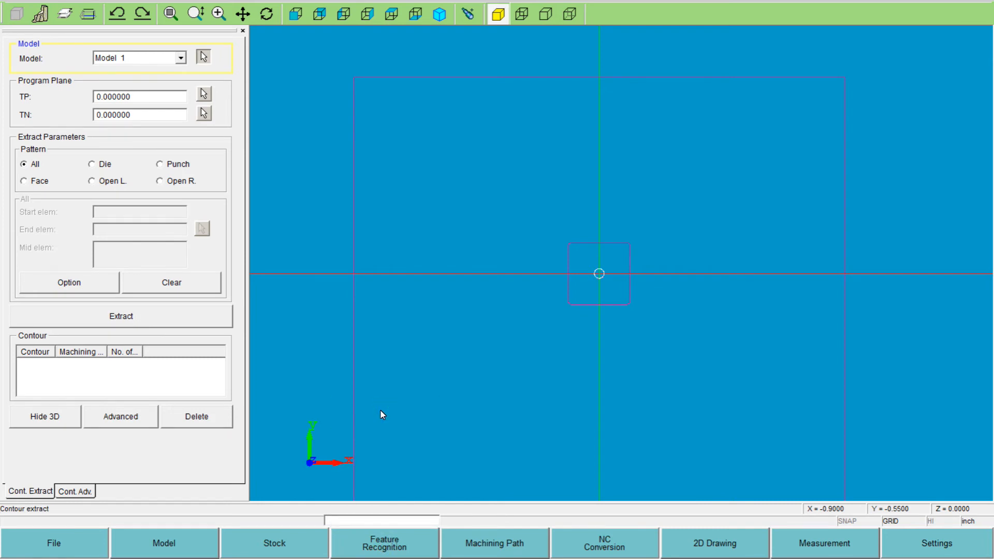
{"action": "left_click", "coordinate": [440, 14]}
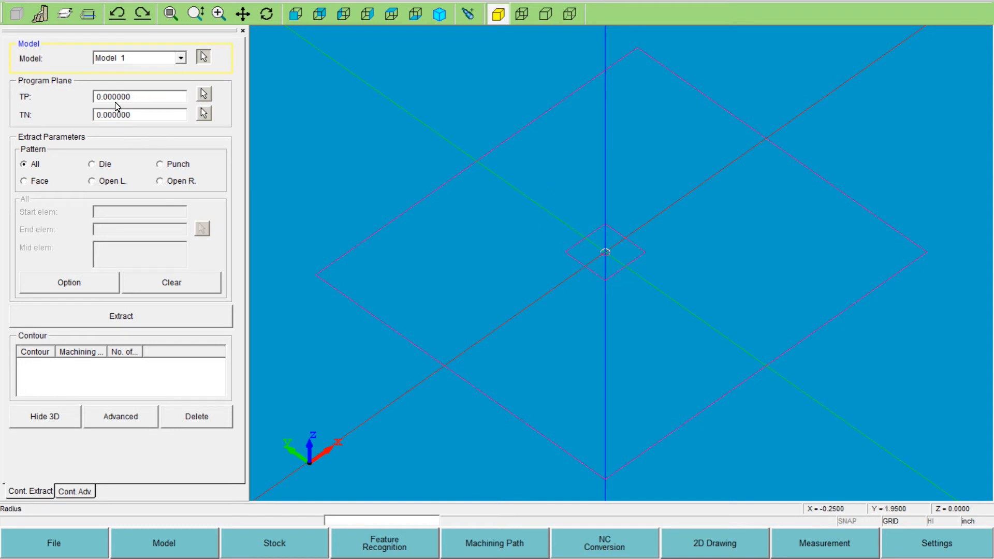
{"action": "left_click", "coordinate": [138, 100]}
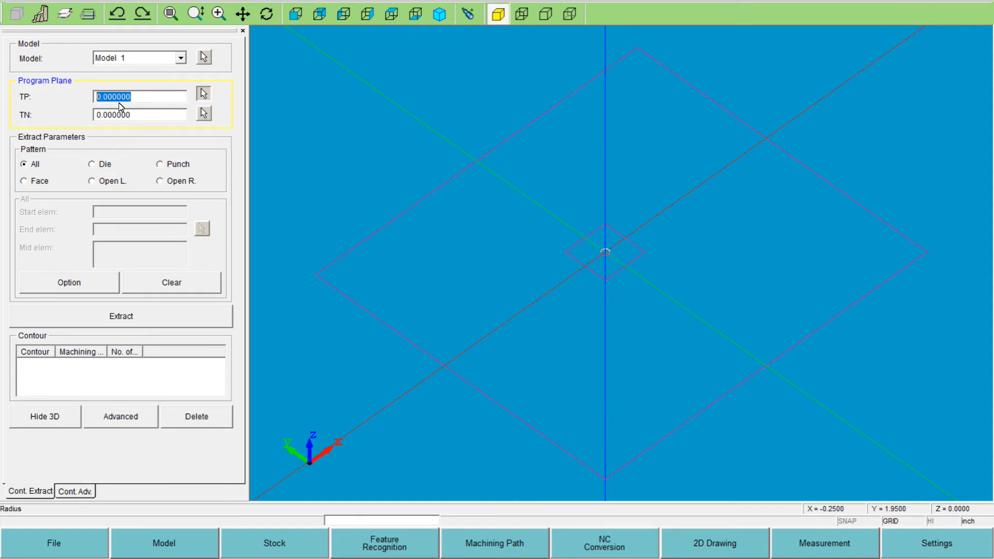
{"action": "type", "text": "1.0"}
{"action": "key", "text": "Tab"}
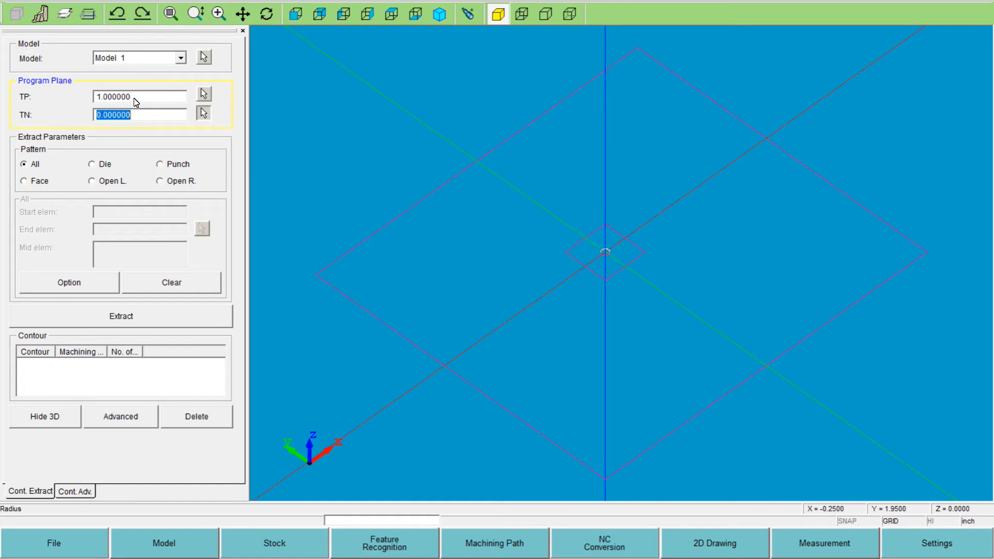
{"action": "double_click", "coordinate": [132, 98]}
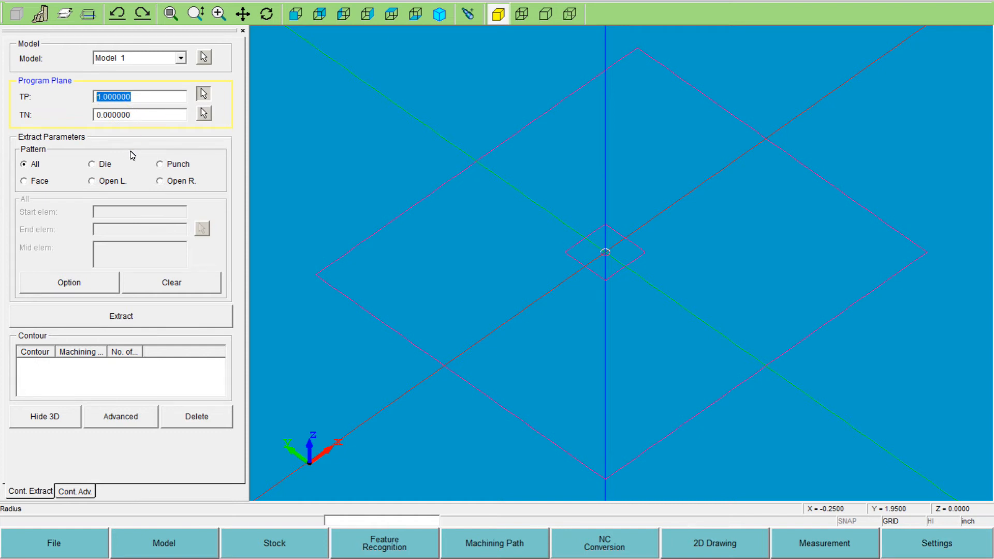
Extract a die contour from Model 1, using an edge of the small square as the start element
{"action": "left_click", "coordinate": [94, 166]}
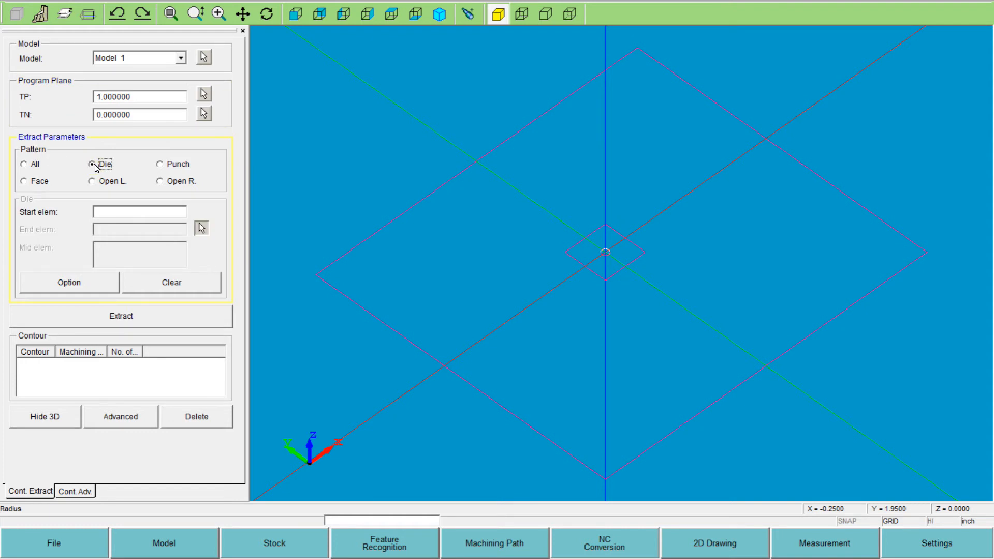
{"action": "left_click", "coordinate": [119, 215]}
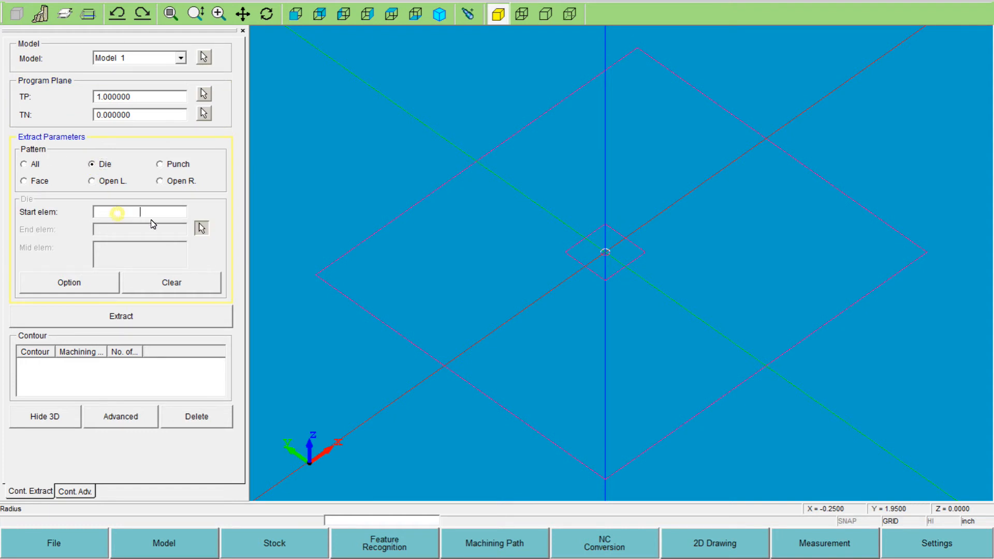
{"action": "left_click", "coordinate": [588, 269]}
{"action": "left_click", "coordinate": [107, 322]}
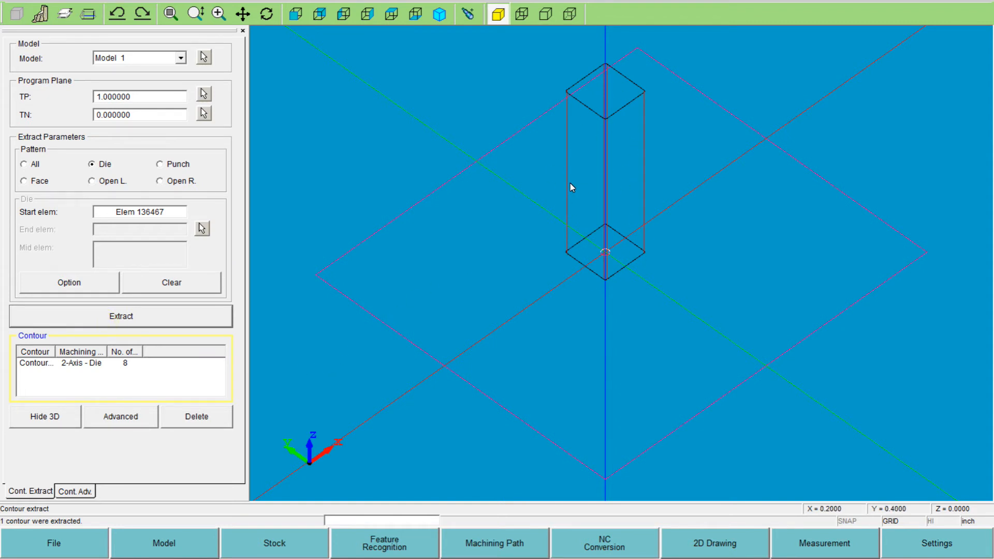
Close the contour extraction and delete the die contour extracted from the small square
{"action": "left_click", "coordinate": [243, 30]}
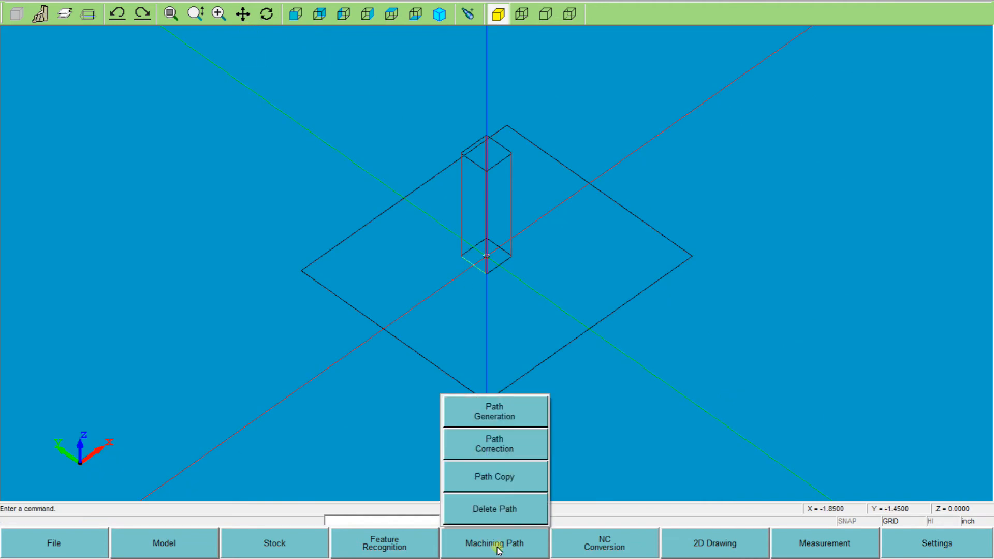
{"action": "mouse_move", "coordinate": [430, 544]}
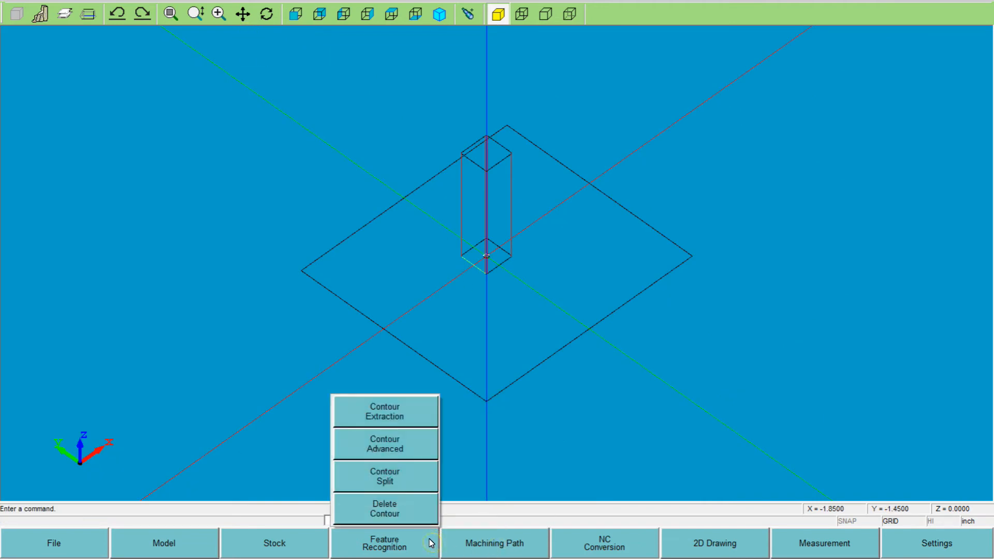
{"action": "left_click", "coordinate": [410, 516]}
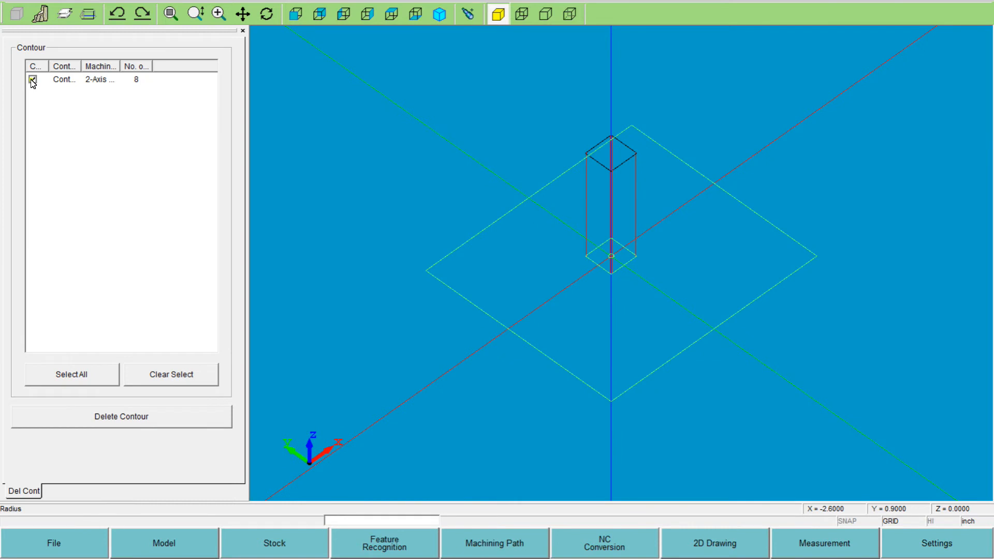
{"action": "left_click", "coordinate": [115, 417]}
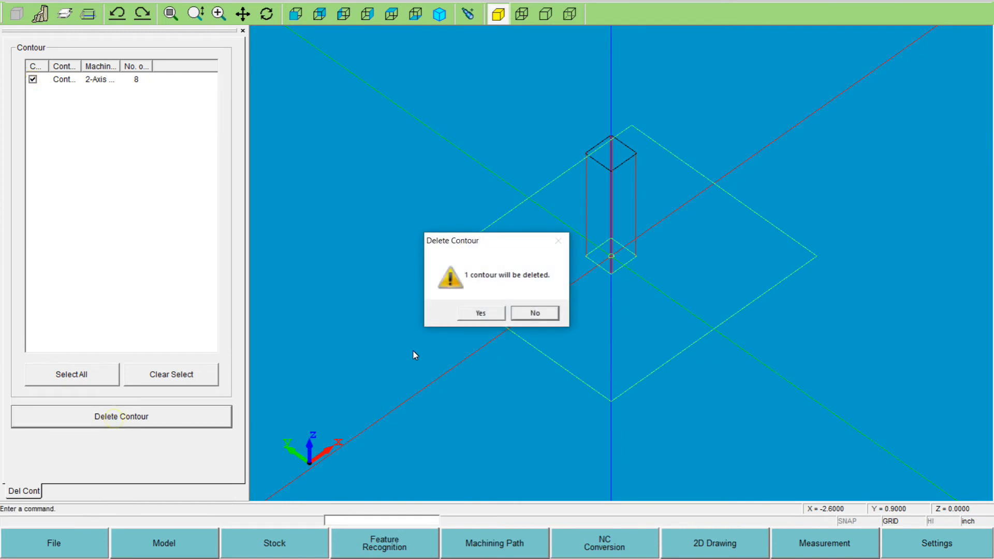
{"action": "left_click", "coordinate": [481, 313]}
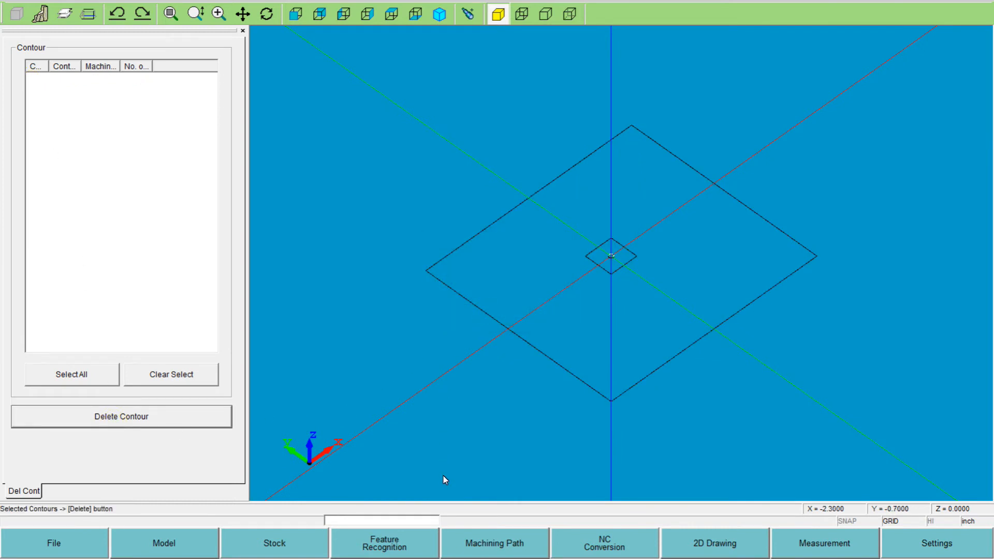
Extract contours from Model 1 with the All pattern and program plane TP set to 0.875
{"action": "left_click", "coordinate": [383, 544]}
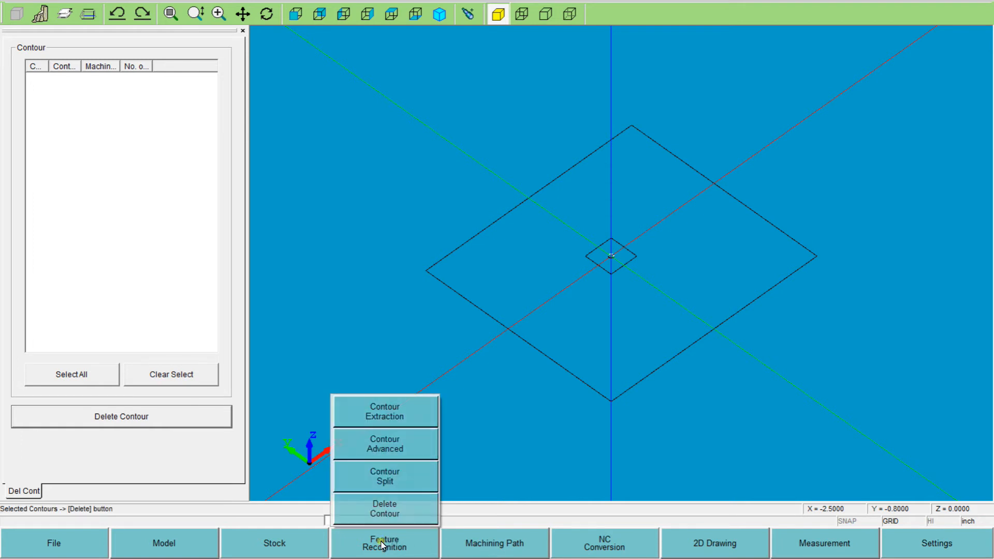
{"action": "left_click", "coordinate": [384, 420]}
{"action": "double_click", "coordinate": [137, 96]}
{"action": "type", "text": "1."}
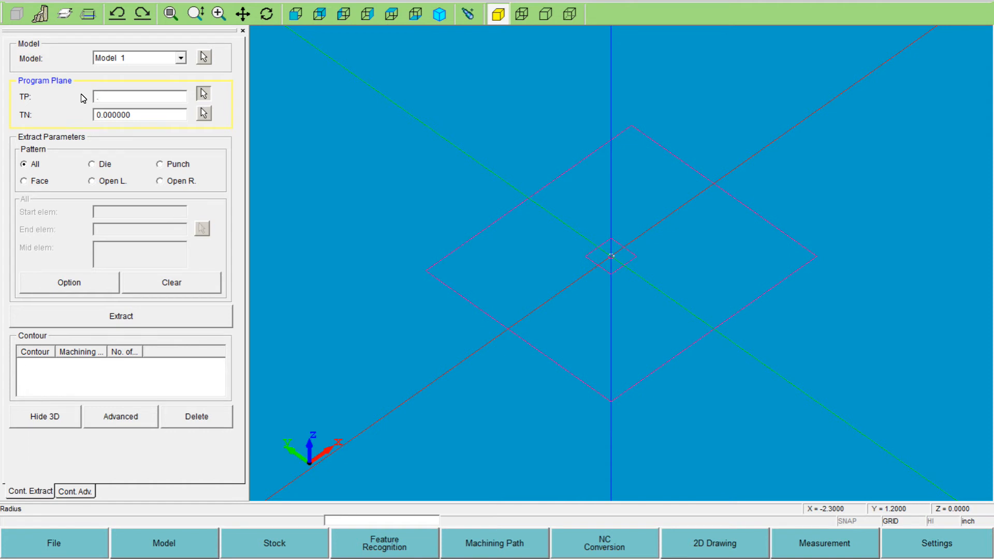
{"action": "key", "text": "Tab"}
{"action": "key", "text": "Tab"}
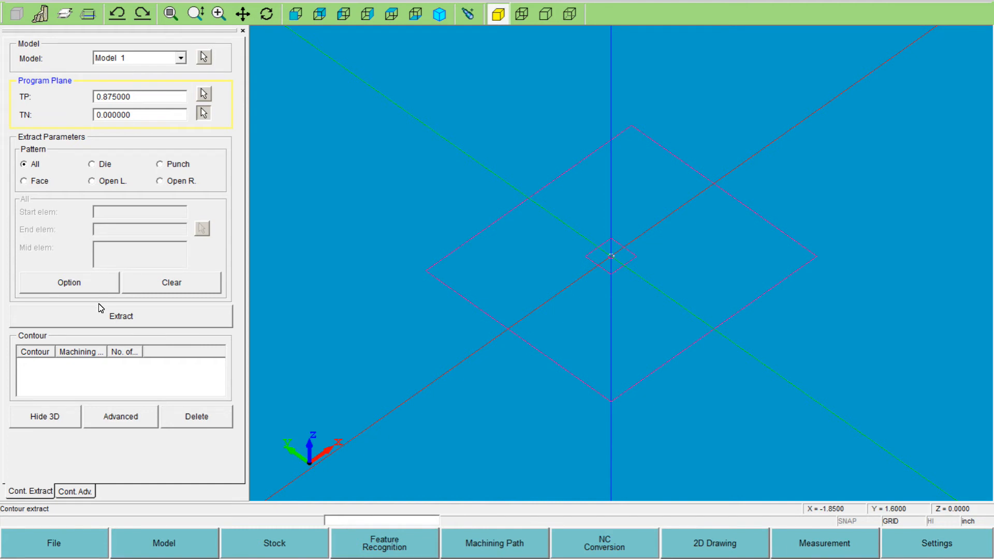
{"action": "left_click", "coordinate": [102, 321]}
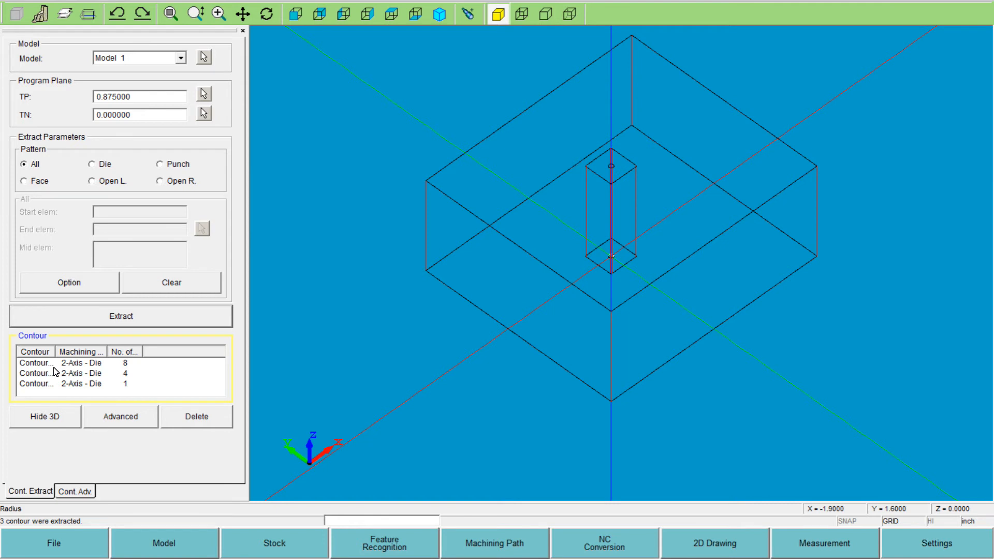
Highlight each extracted contour in the list to identify which geometry it belongs to
{"action": "left_click", "coordinate": [35, 364]}
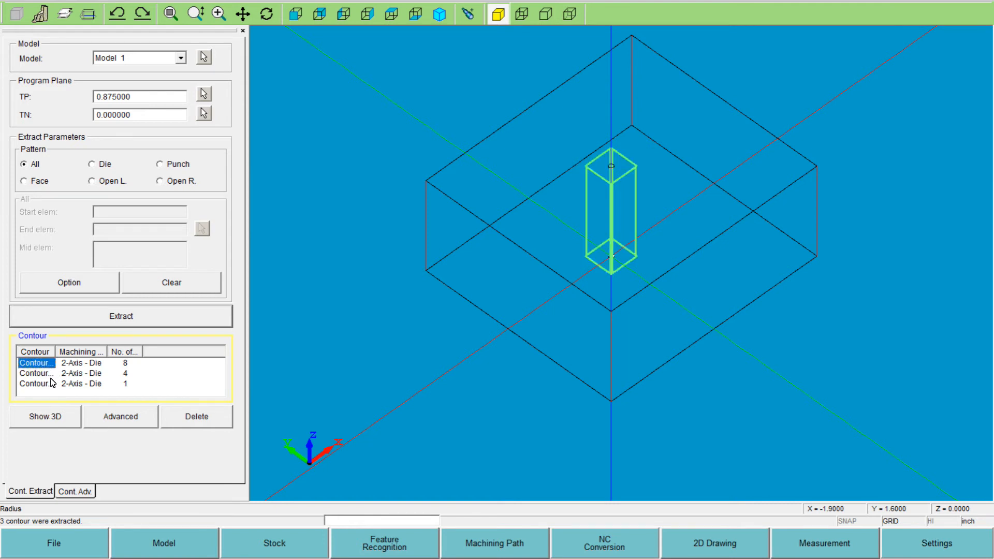
{"action": "left_click", "coordinate": [47, 376]}
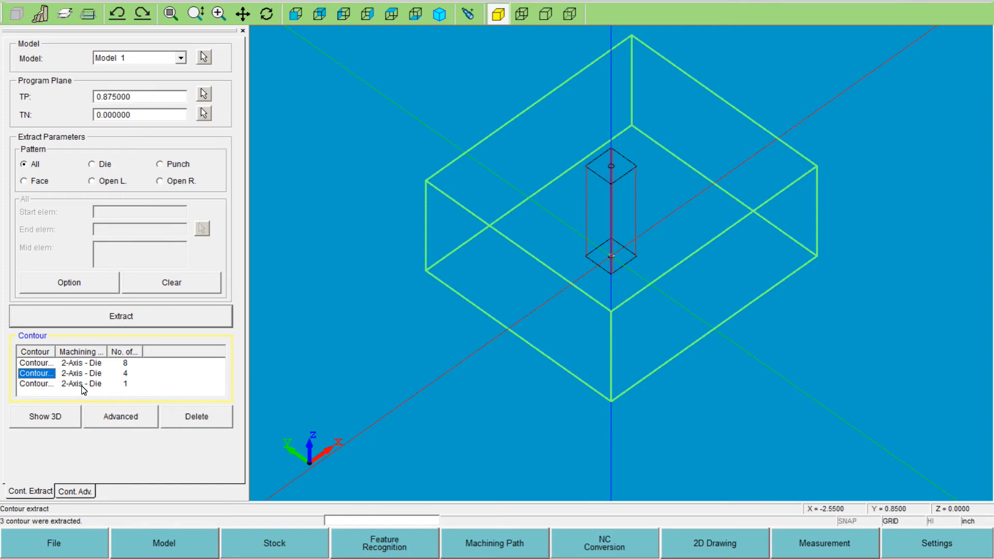
{"action": "left_click", "coordinate": [37, 385]}
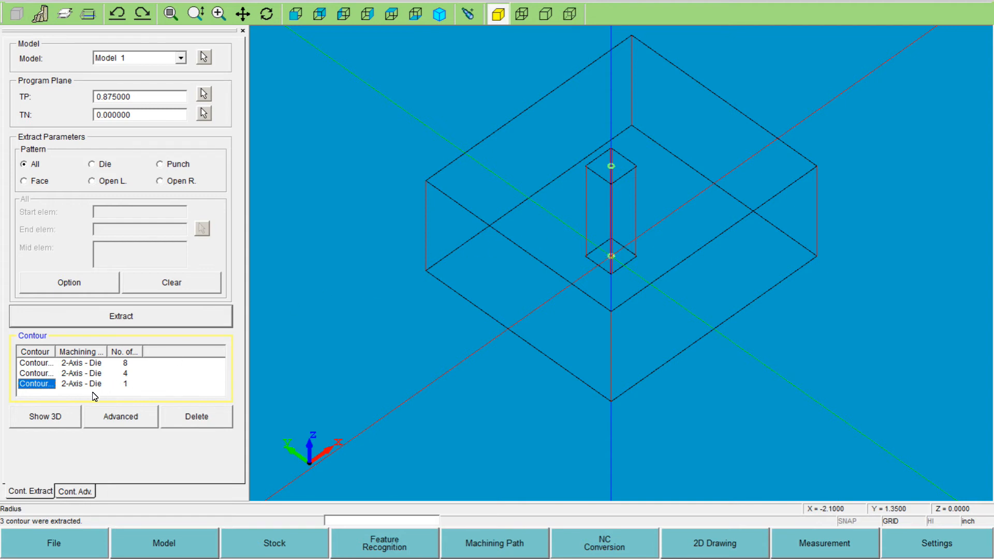
{"action": "left_click", "coordinate": [34, 364]}
{"action": "left_click", "coordinate": [36, 373]}
{"action": "left_click", "coordinate": [35, 364]}
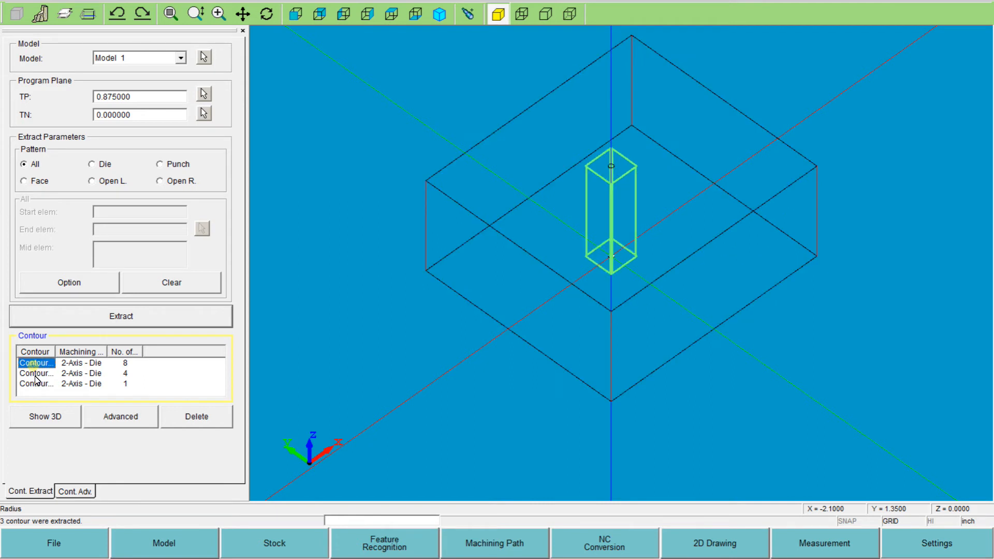
{"action": "left_click", "coordinate": [35, 374]}
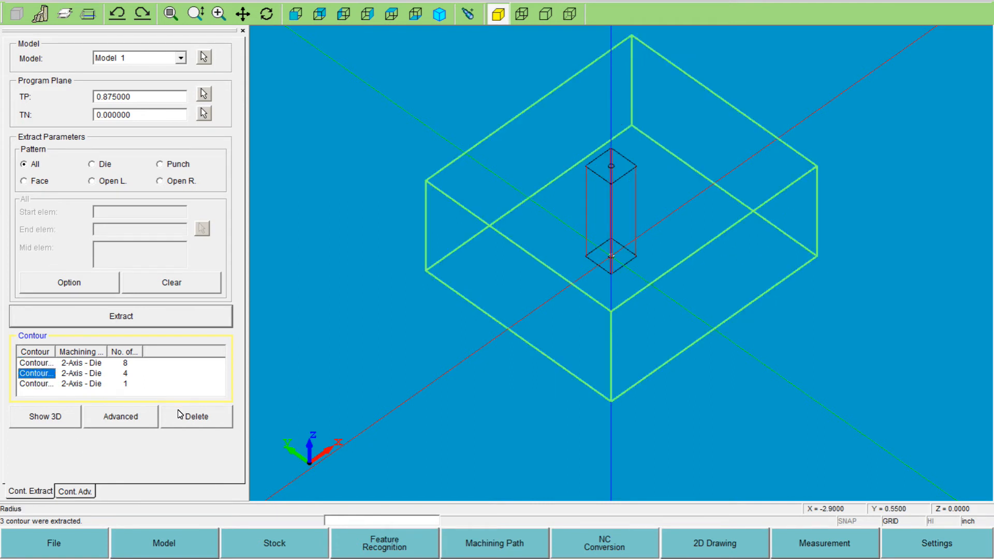
Delete the single-element contour of the starting hole circle
{"action": "left_click", "coordinate": [36, 384]}
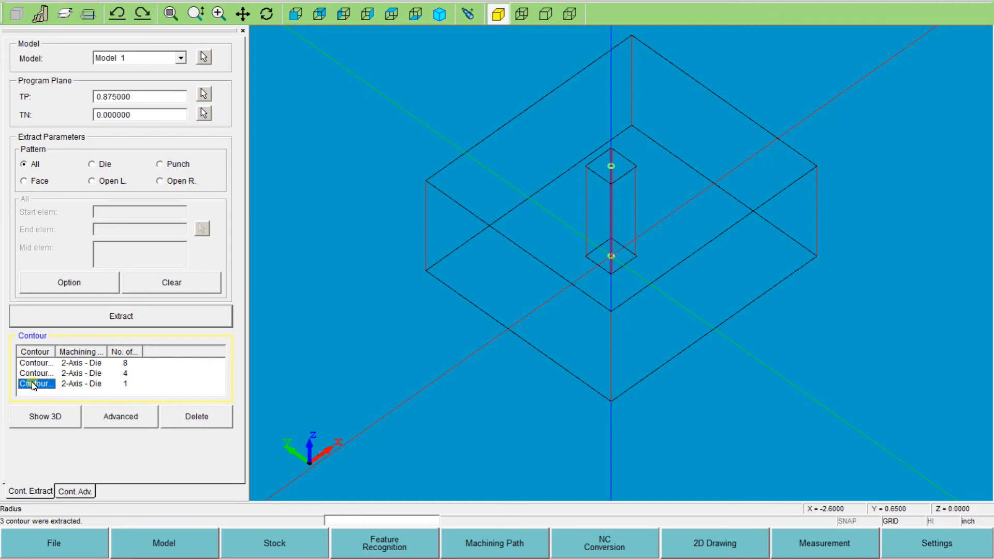
{"action": "left_click", "coordinate": [191, 419]}
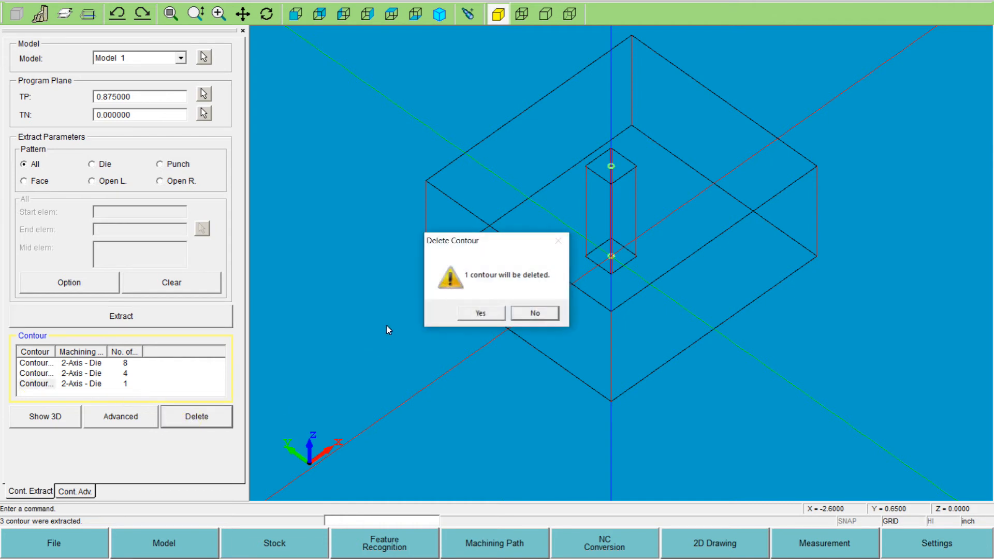
{"action": "left_click", "coordinate": [463, 313]}
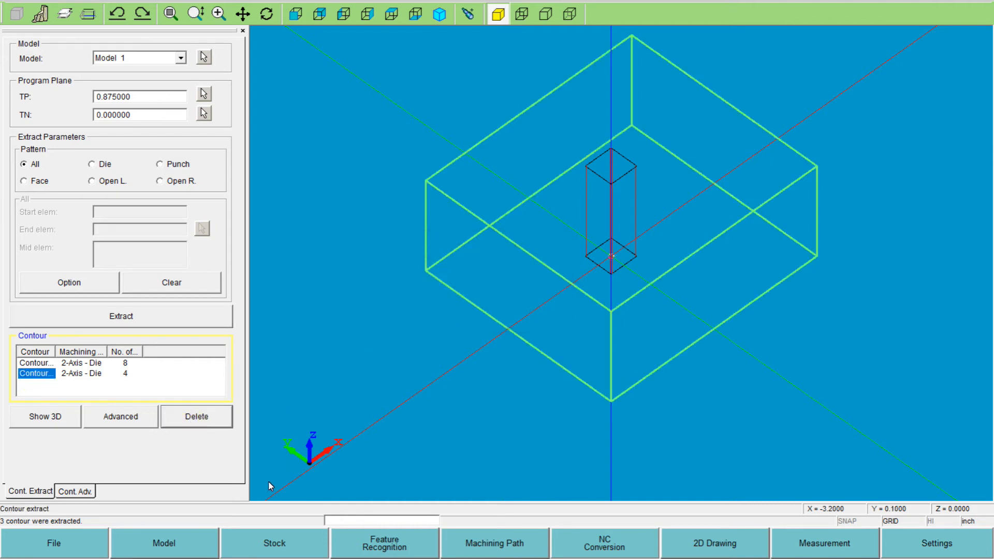
Delete the four-element contour of the large outer square, keeping the small square's contour
{"action": "left_click", "coordinate": [380, 546]}
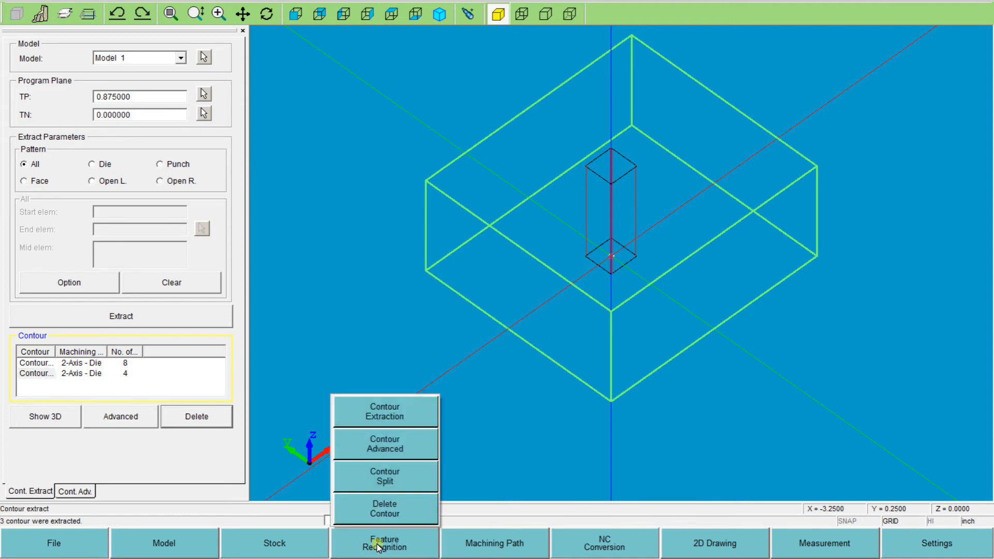
{"action": "left_click", "coordinate": [377, 512]}
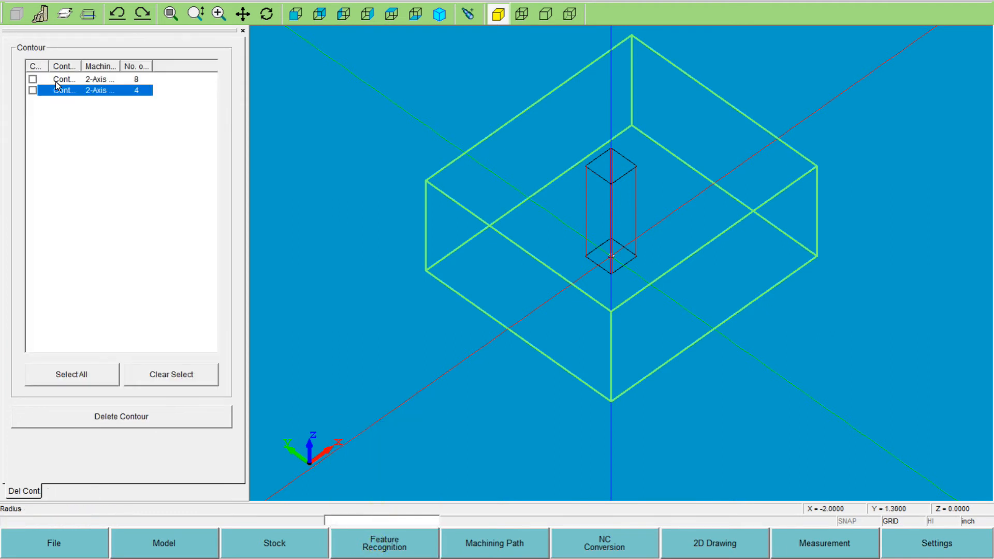
{"action": "left_click", "coordinate": [61, 82]}
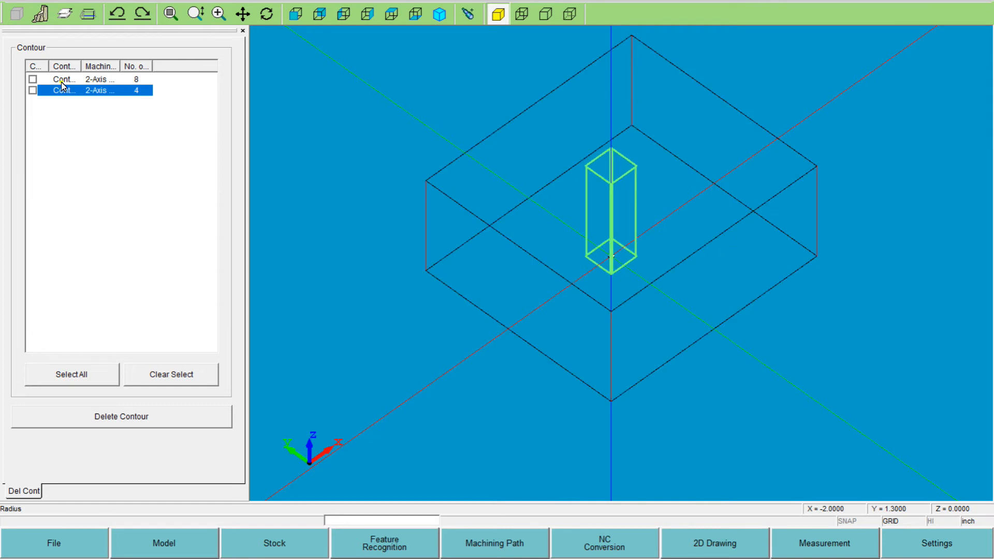
{"action": "left_click", "coordinate": [62, 92]}
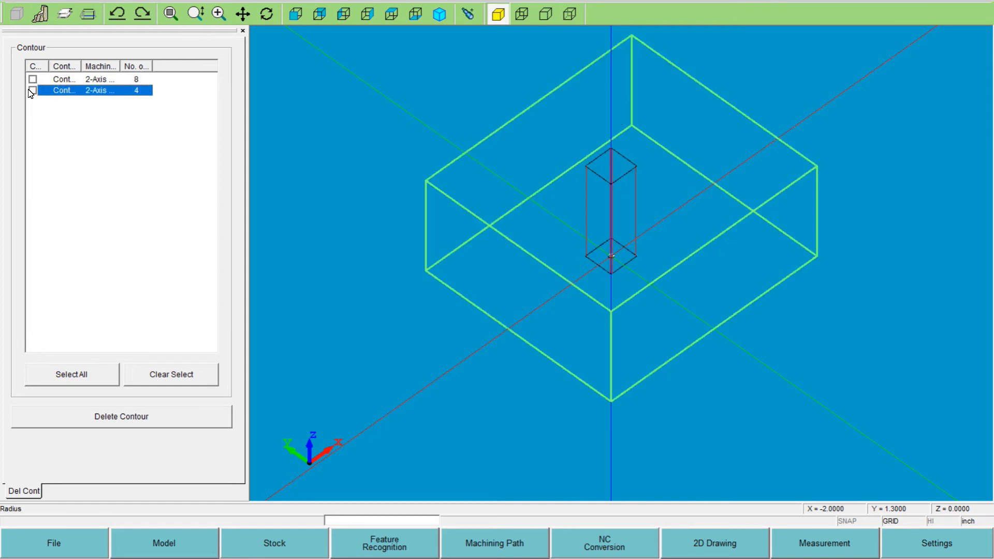
{"action": "left_click", "coordinate": [64, 373]}
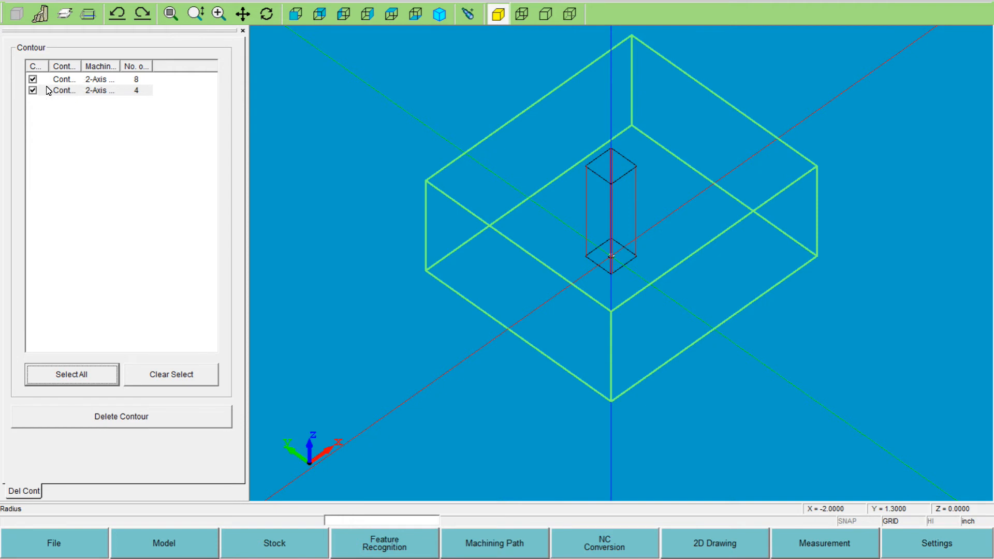
{"action": "left_click", "coordinate": [74, 373]}
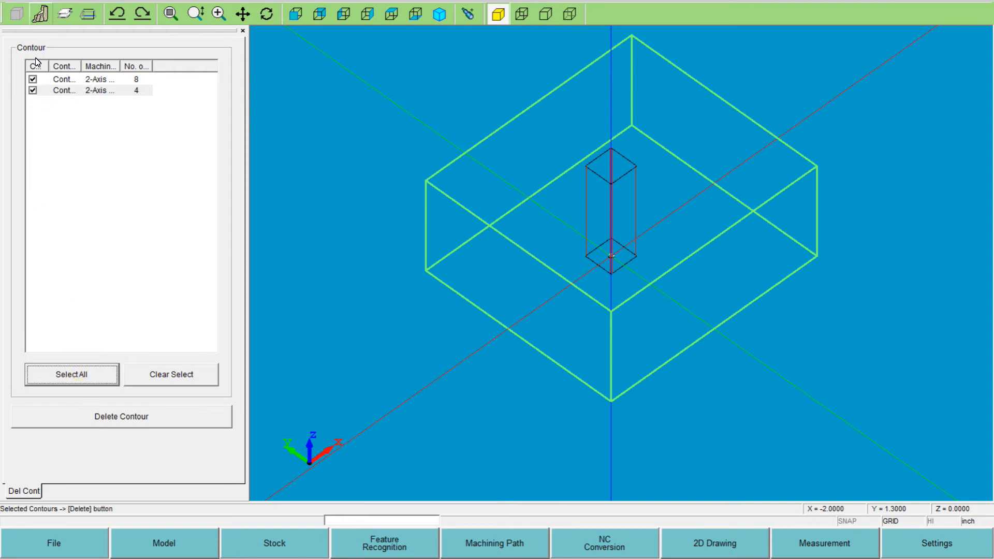
{"action": "left_click", "coordinate": [32, 80]}
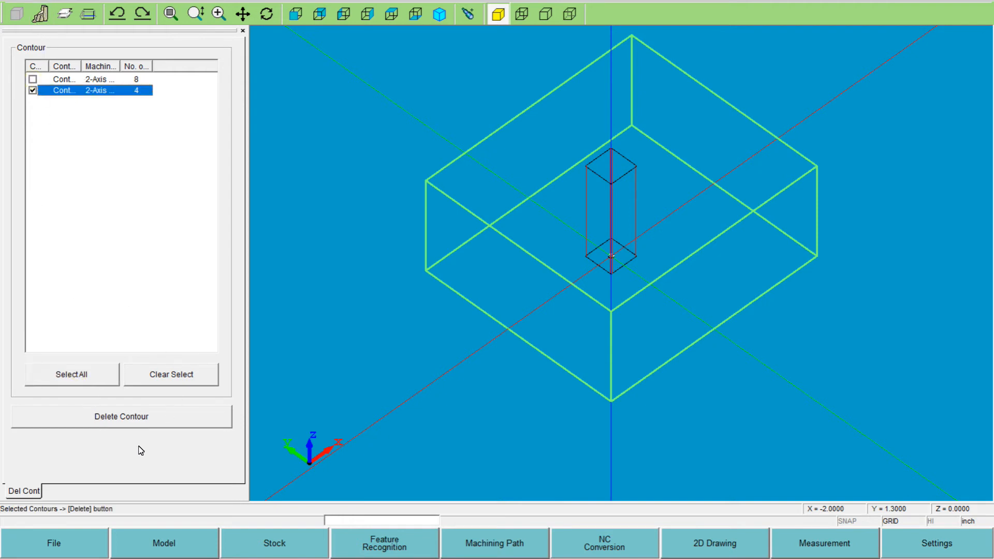
{"action": "left_click", "coordinate": [106, 417]}
{"action": "left_click", "coordinate": [481, 314]}
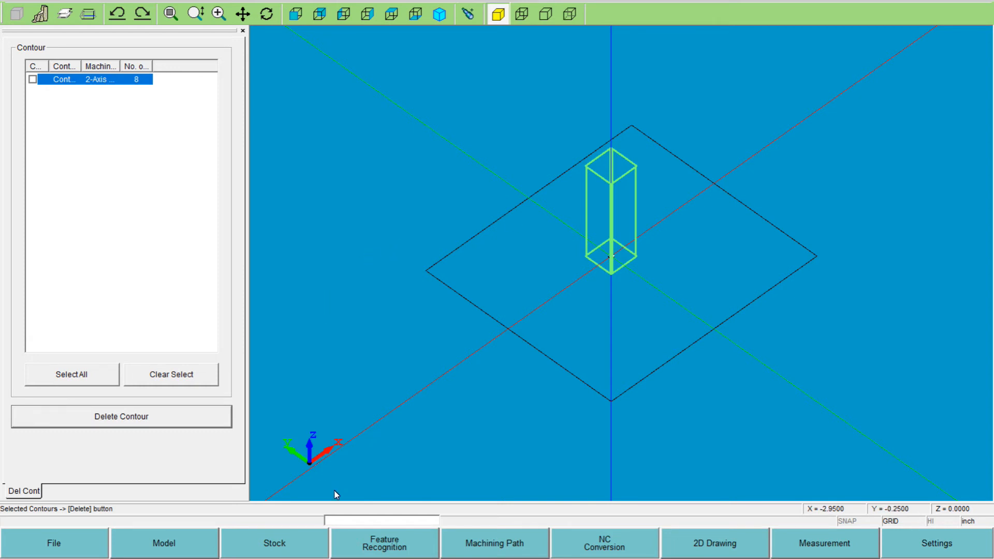
Delete the remaining eight-element contour of the small square
{"action": "scroll", "coordinate": [642, 273], "scroll_direction": "up", "scroll_amount": 2}
{"action": "scroll", "coordinate": [640, 272], "scroll_direction": "down", "scroll_amount": 4}
{"action": "scroll", "coordinate": [629, 230], "scroll_direction": "up", "scroll_amount": 1}
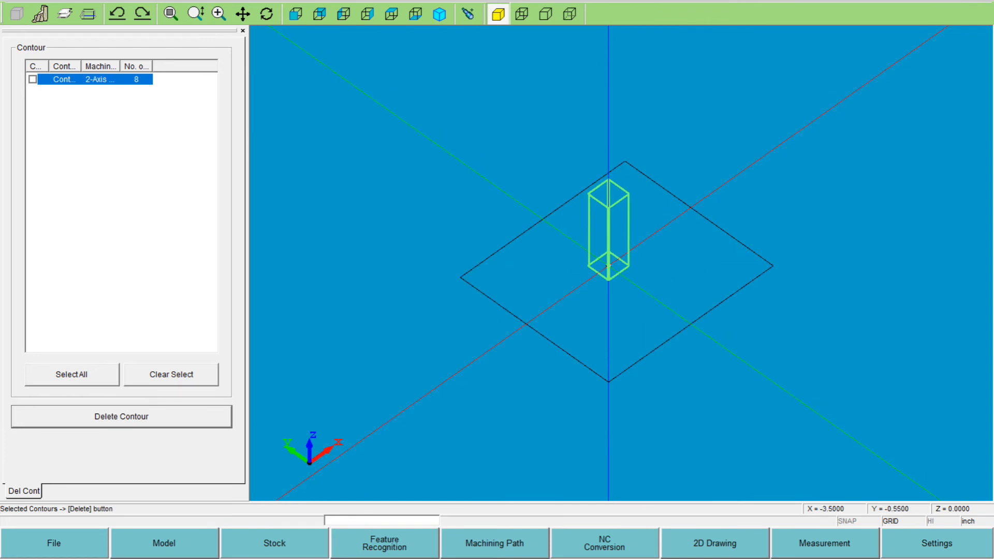
{"action": "left_click", "coordinate": [376, 545]}
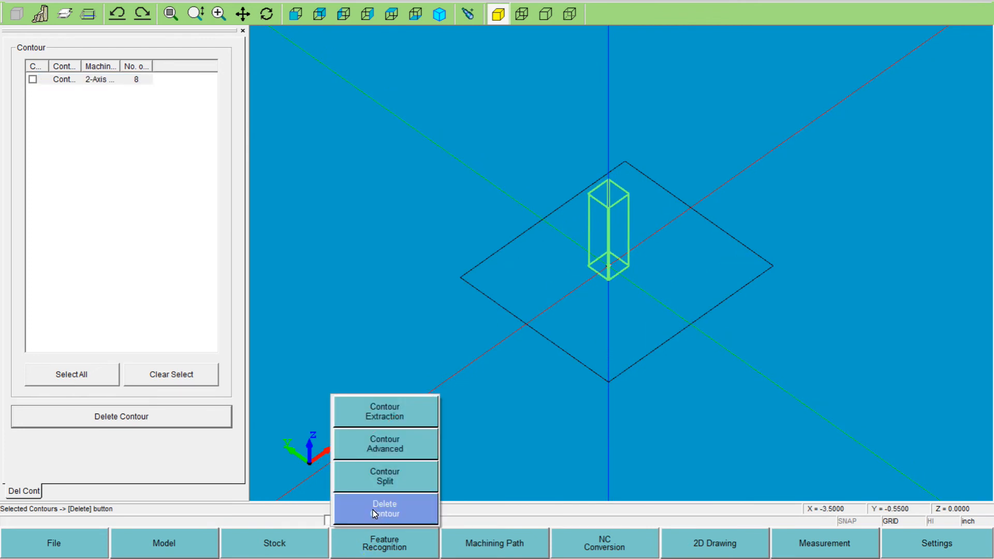
{"action": "left_click", "coordinate": [33, 79]}
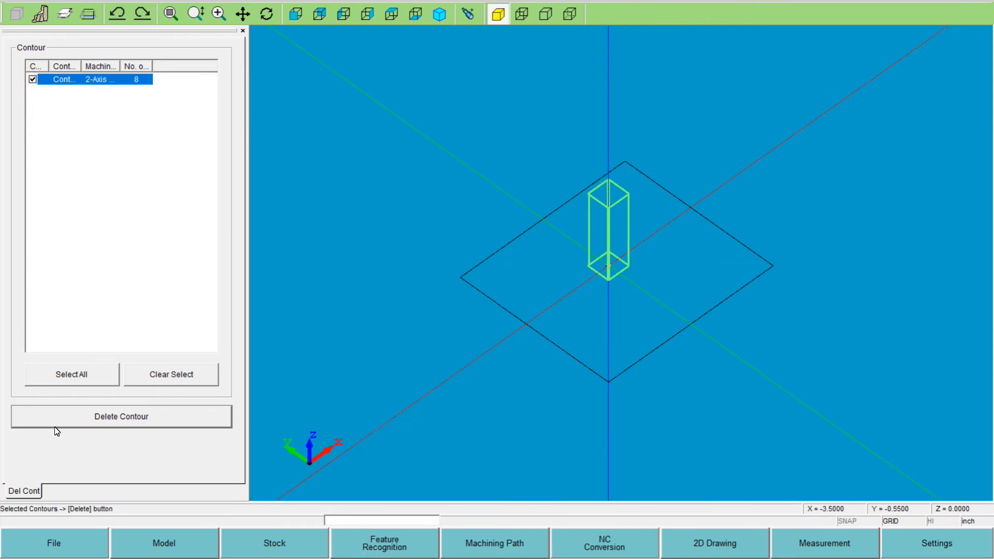
{"action": "left_click", "coordinate": [73, 425]}
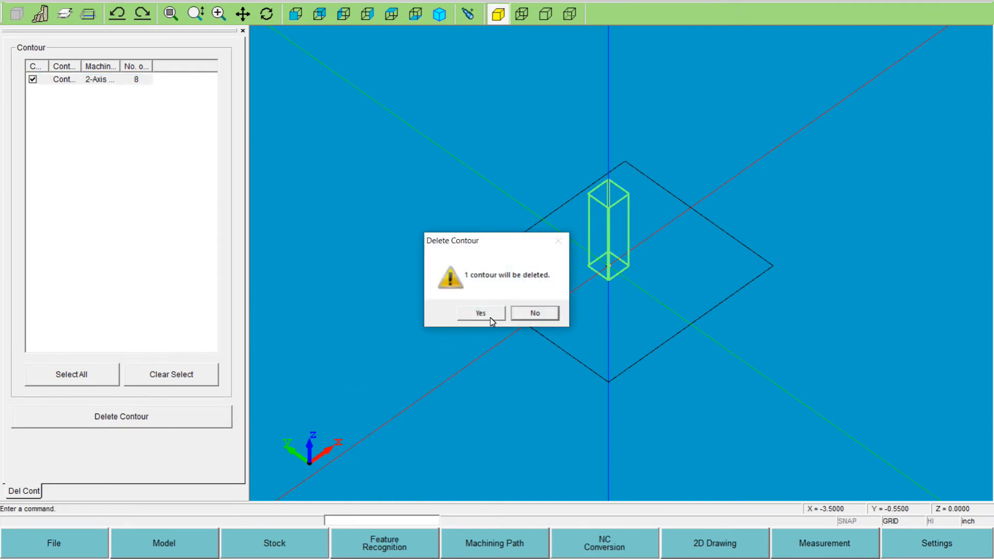
{"action": "left_click", "coordinate": [481, 313]}
Set up a contour extraction for Model 1 with the Die pattern and a TP program plane of 0.875
{"action": "left_click", "coordinate": [394, 541]}
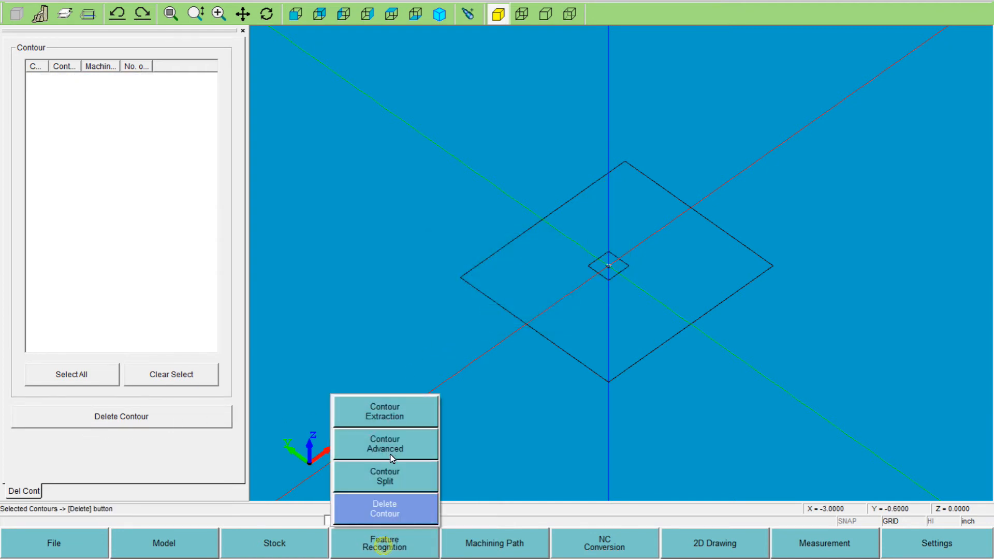
{"action": "left_click", "coordinate": [392, 420]}
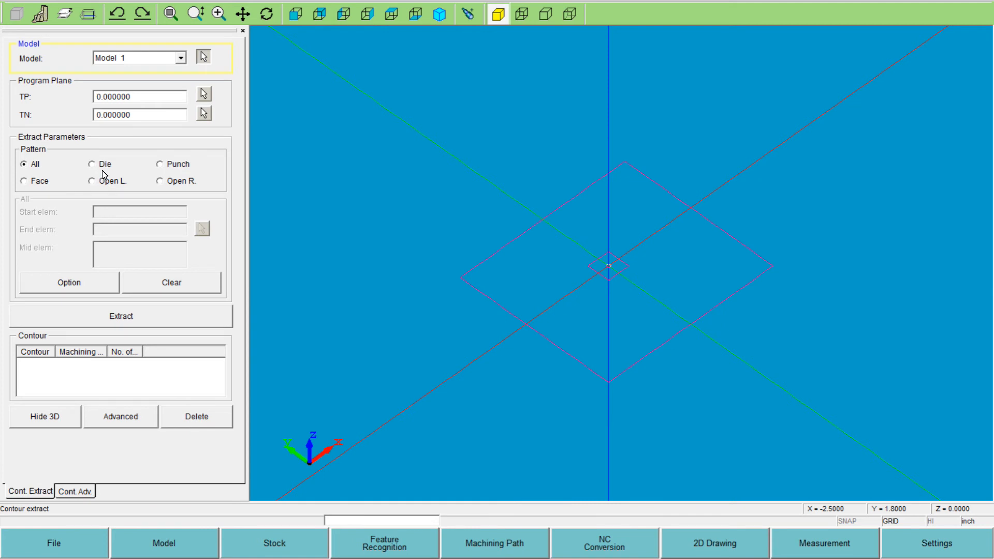
{"action": "left_click", "coordinate": [93, 165]}
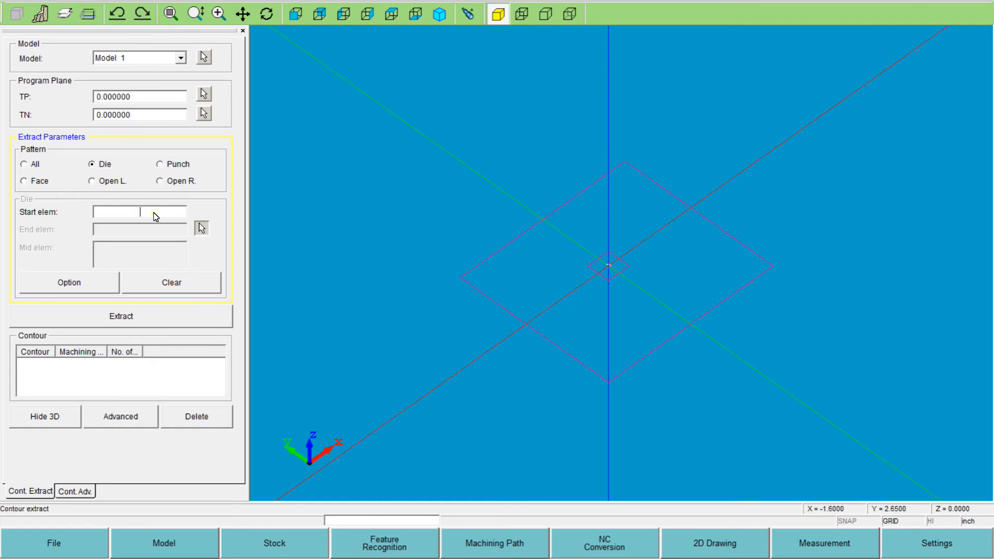
{"action": "left_click", "coordinate": [150, 97]}
{"action": "key", "text": "BackSpace"}
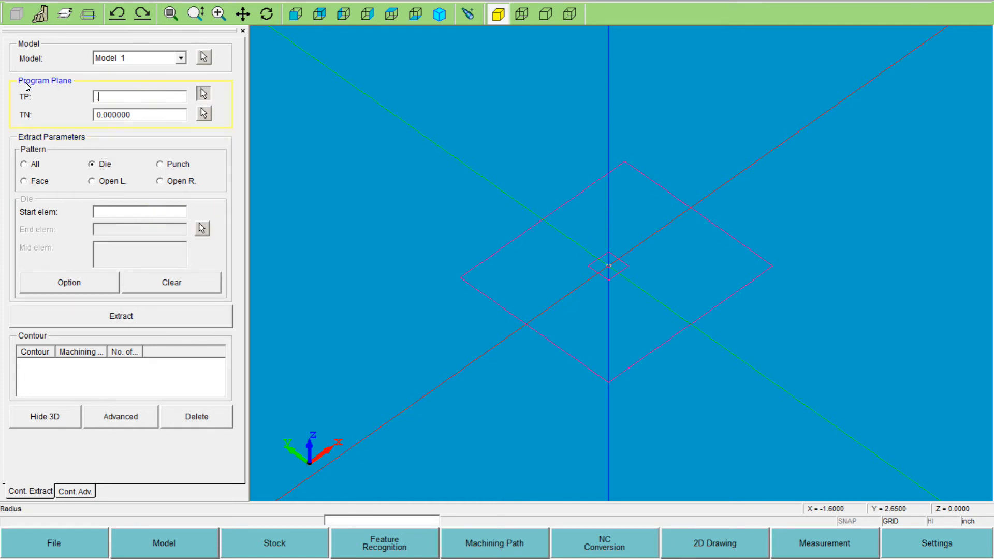
{"action": "type", "text": ".875"}
{"action": "key", "text": "Tab"}
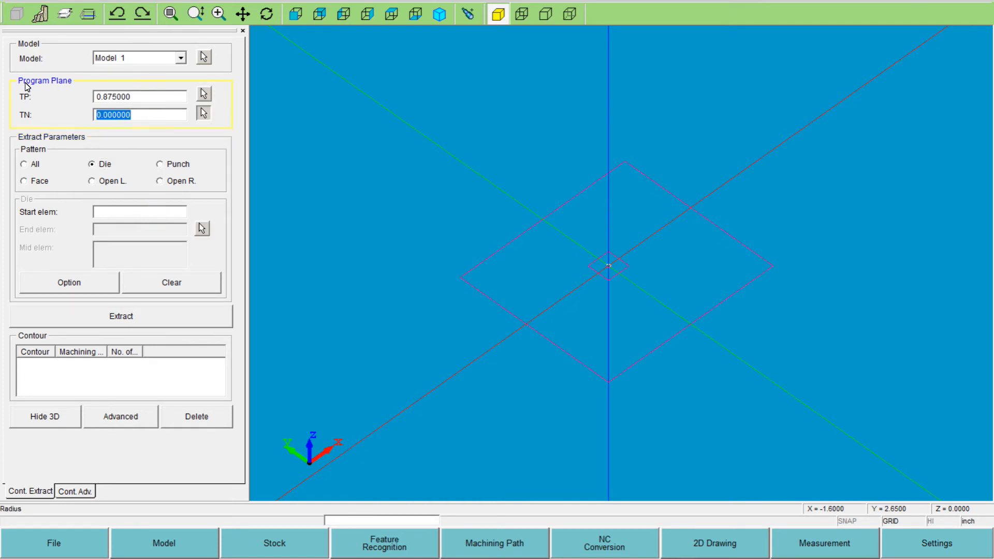
Extract the small square's die contour, using its edge on the positive X side as the start element
{"action": "left_click", "coordinate": [123, 212]}
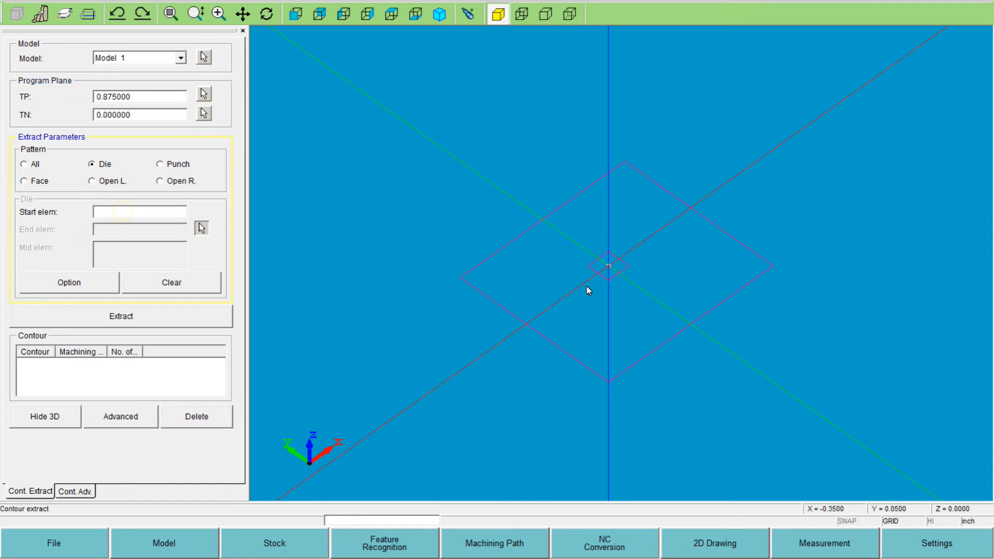
{"action": "scroll", "coordinate": [621, 264], "scroll_direction": "down", "scroll_amount": 2}
{"action": "scroll", "coordinate": [621, 265], "scroll_direction": "down", "scroll_amount": 2}
{"action": "left_click", "coordinate": [604, 250]}
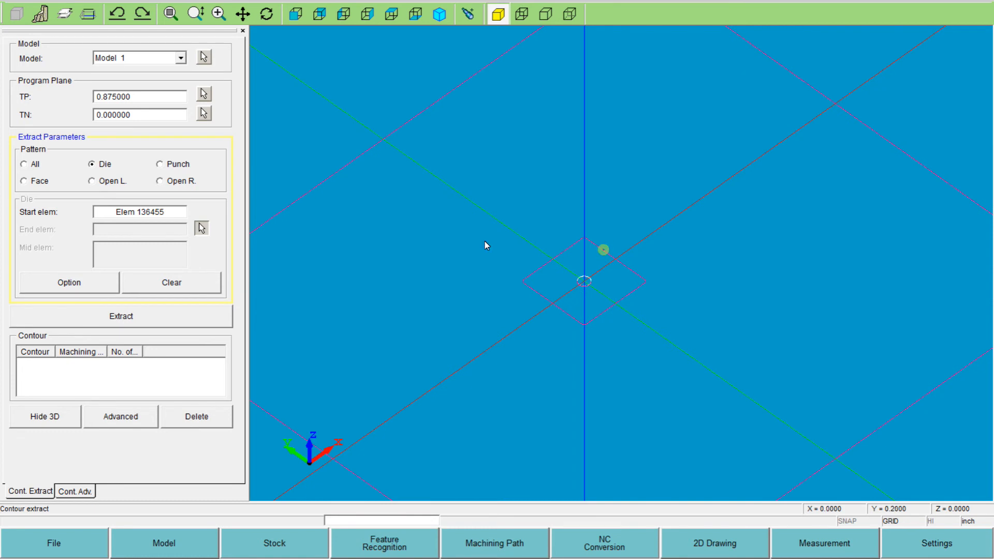
{"action": "left_click", "coordinate": [63, 318]}
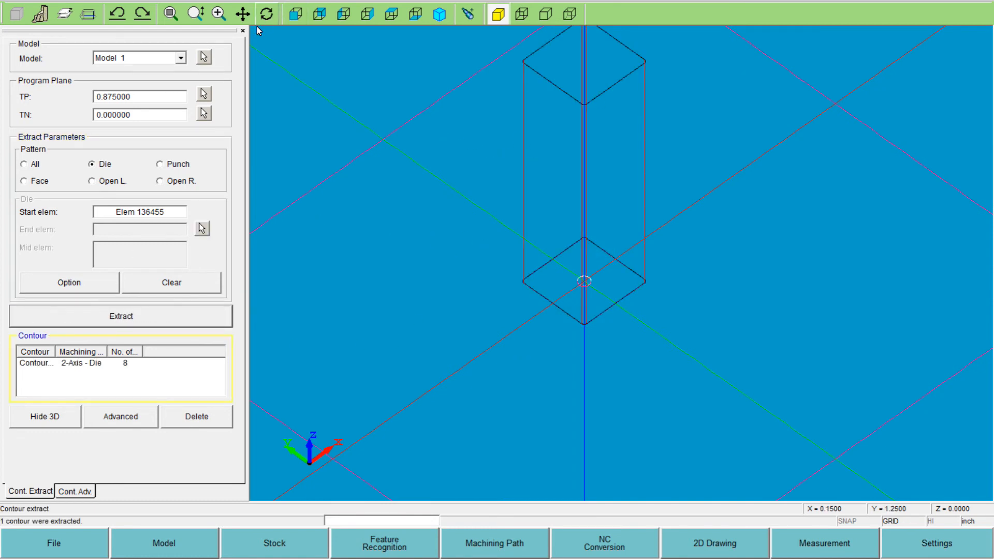
Start path generation for the die contour and choose cutting conditions of 0.79 inch thickness, Punch type, Close nozzle position and 2times
{"action": "left_click", "coordinate": [510, 545]}
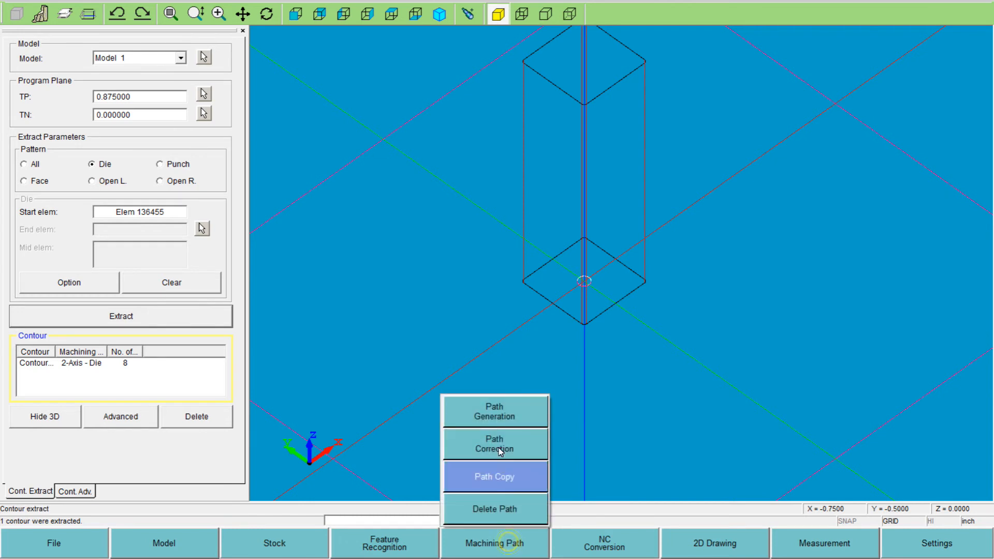
{"action": "left_click", "coordinate": [498, 420]}
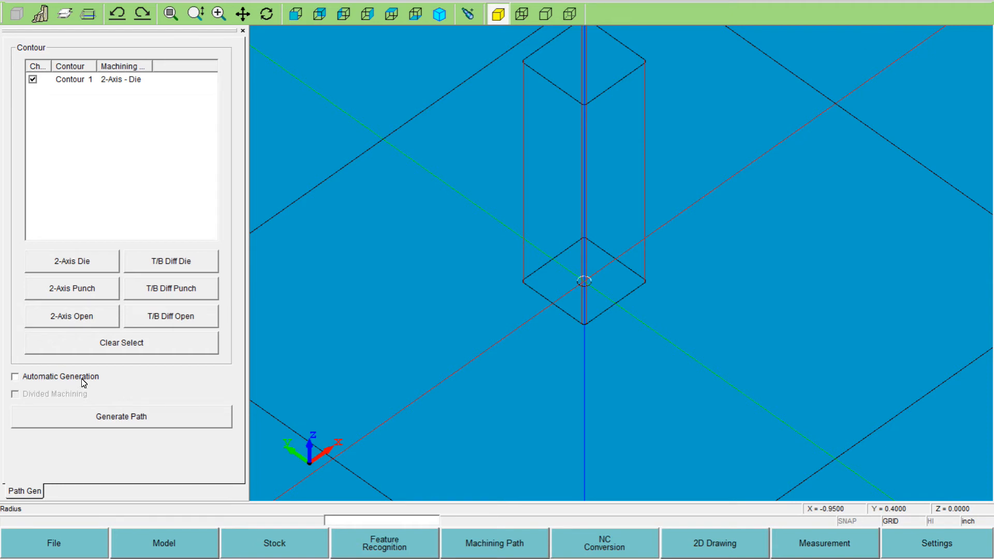
{"action": "left_click", "coordinate": [97, 417]}
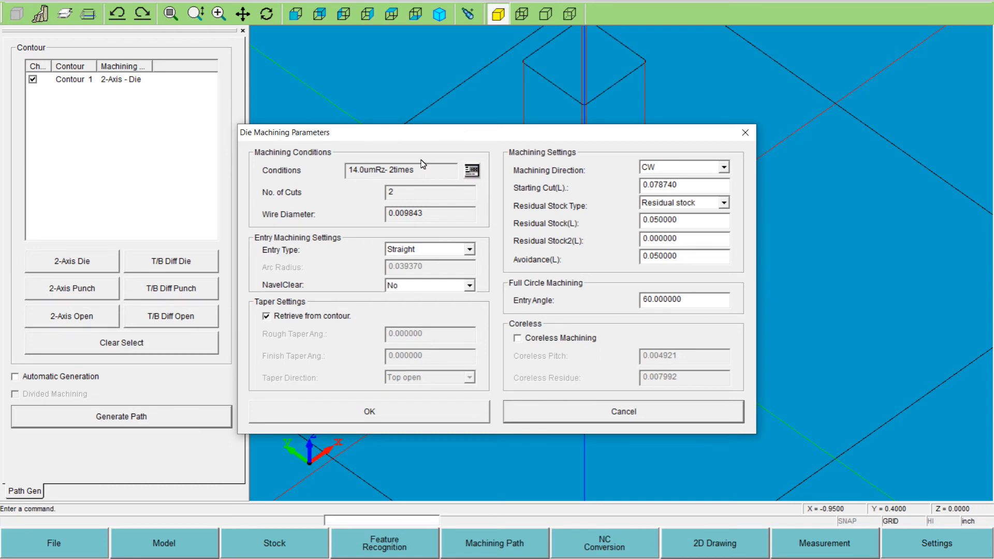
{"action": "left_click", "coordinate": [472, 172]}
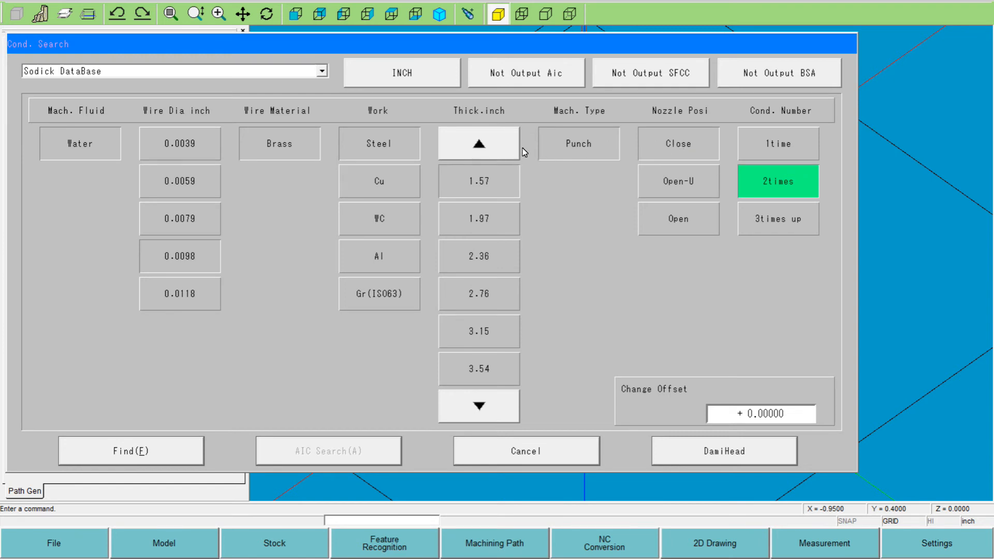
{"action": "left_click", "coordinate": [502, 156]}
{"action": "left_click", "coordinate": [502, 156]}
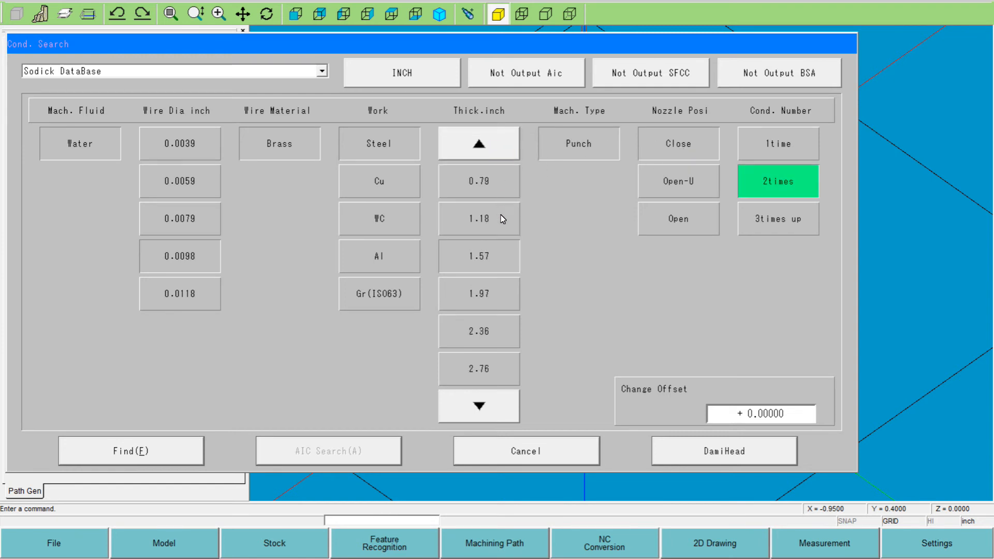
{"action": "left_click", "coordinate": [480, 179]}
{"action": "left_click", "coordinate": [574, 146]}
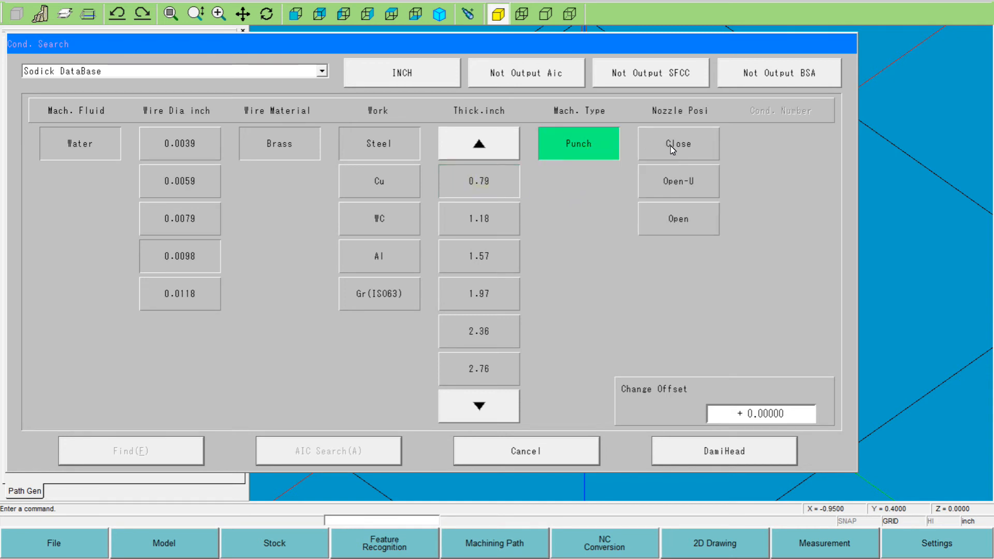
{"action": "left_click", "coordinate": [670, 147]}
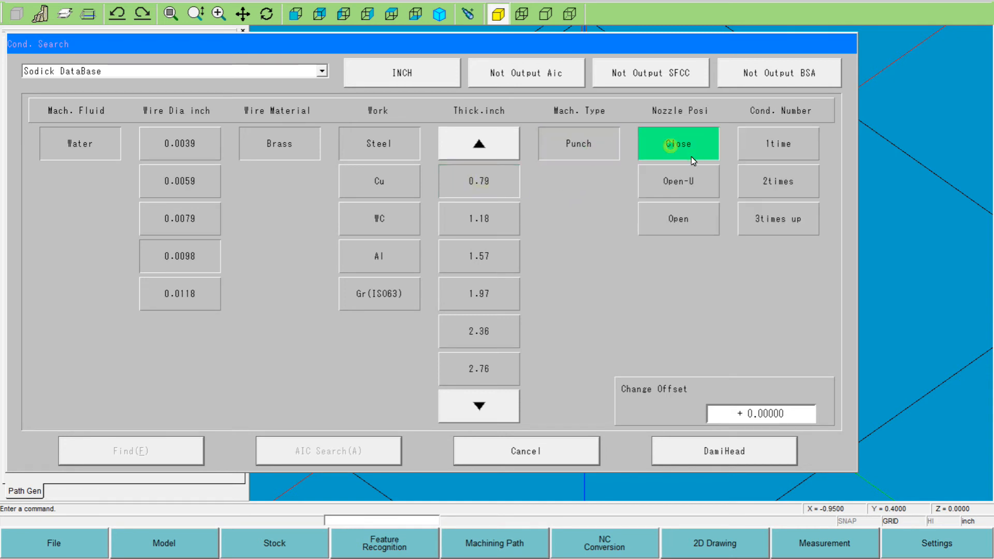
{"action": "left_click", "coordinate": [765, 185]}
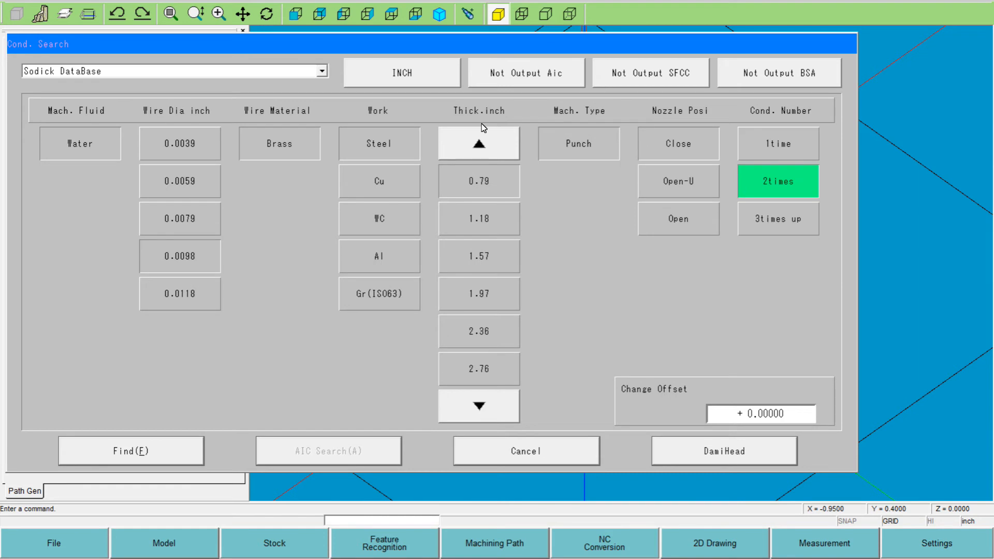
Enable Aic and SFCC output for the condition search and retrieve the matching machining conditions
{"action": "left_click", "coordinate": [502, 77]}
{"action": "left_click", "coordinate": [681, 80]}
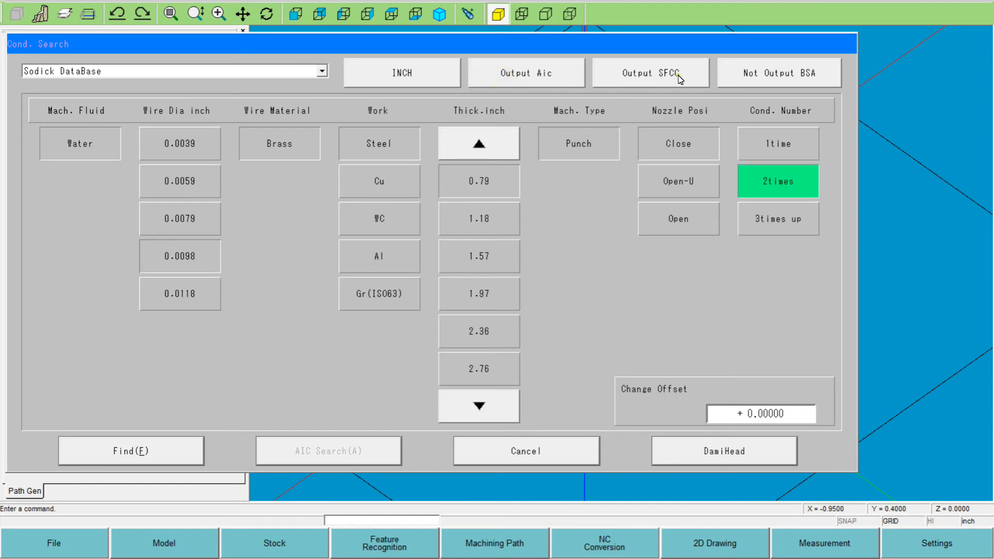
{"action": "left_click", "coordinate": [146, 462]}
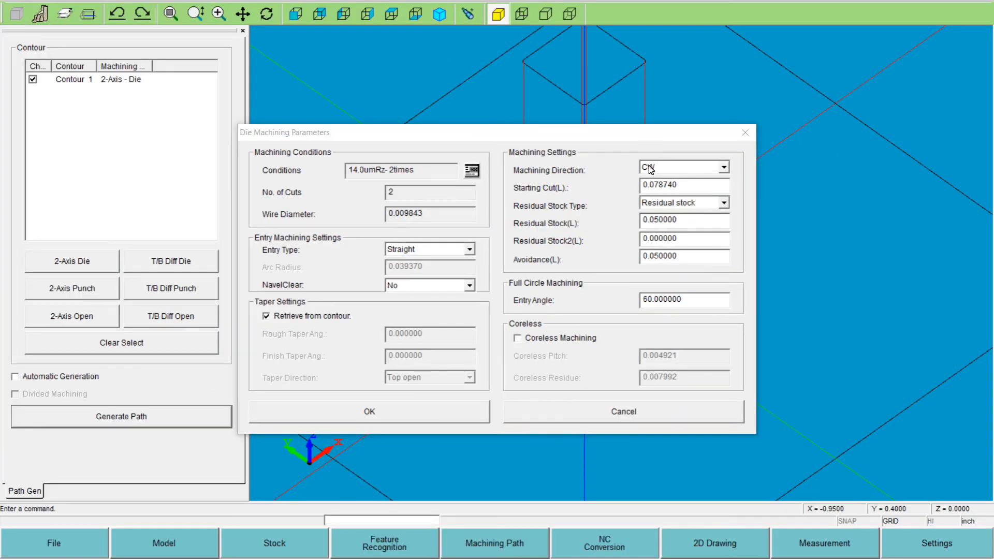
Review the die parameters for machining direction, starting cut, residual stock, avoidance and taper retrieval from the contour
{"action": "left_click", "coordinate": [649, 167]}
{"action": "left_click", "coordinate": [649, 167]}
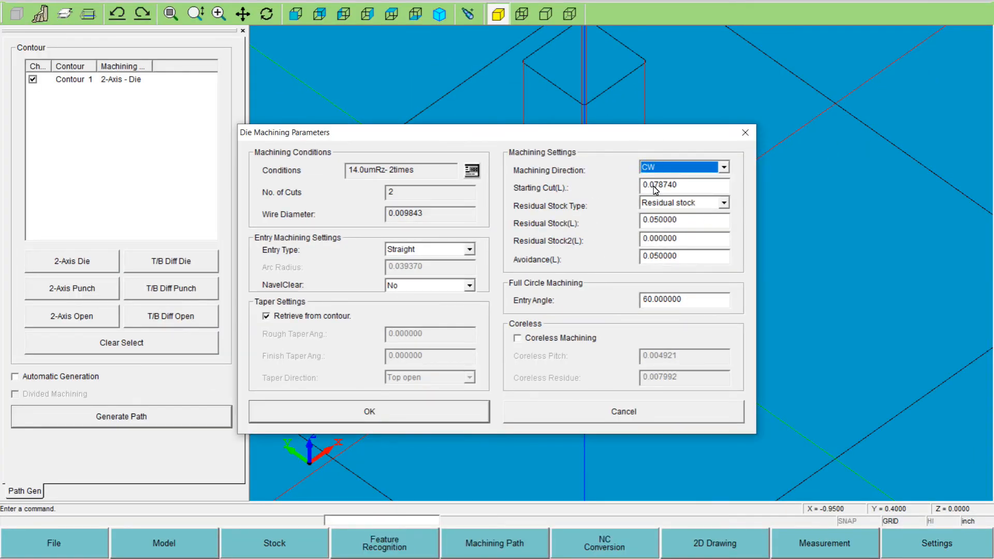
{"action": "left_click", "coordinate": [653, 187]}
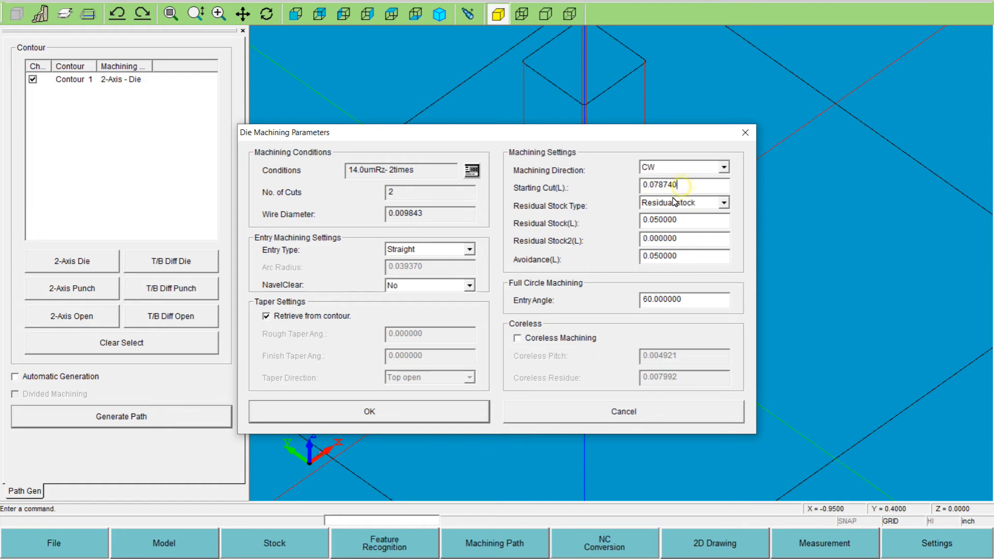
{"action": "left_click_drag", "start_coordinate": [681, 187], "coordinate": [643, 187]}
{"action": "double_click", "coordinate": [697, 222]}
{"action": "left_click", "coordinate": [681, 225]}
{"action": "double_click", "coordinate": [671, 260]}
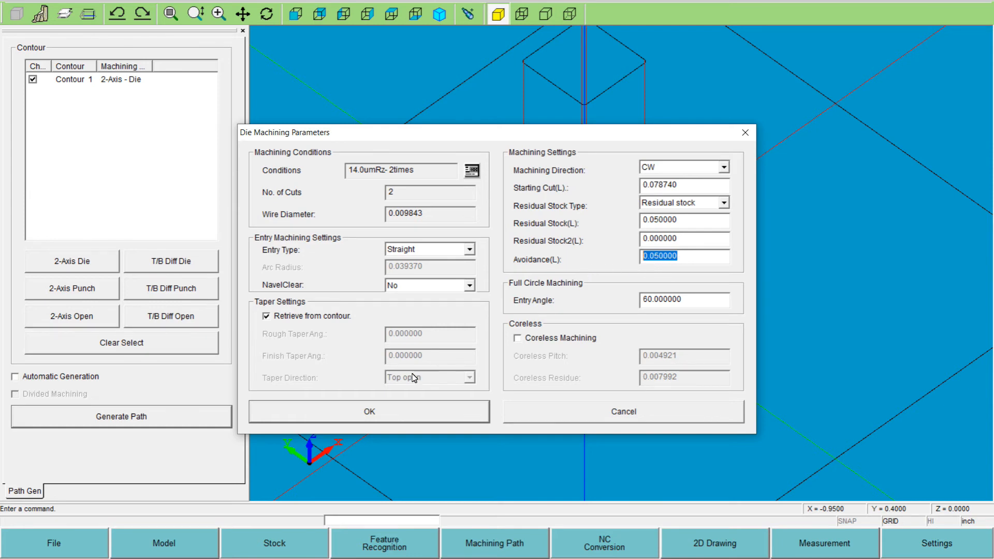
{"action": "left_click", "coordinate": [266, 316]}
{"action": "left_click", "coordinate": [266, 316]}
Generate the die path from the starting hole circle, entering at the small square's edge on the positive X side
{"action": "left_click", "coordinate": [347, 416]}
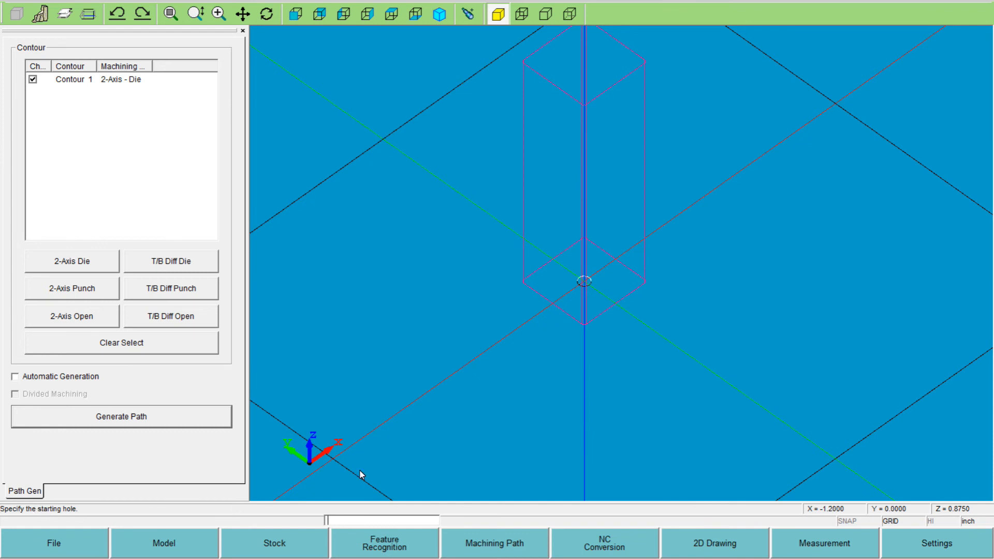
{"action": "left_click", "coordinate": [582, 286]}
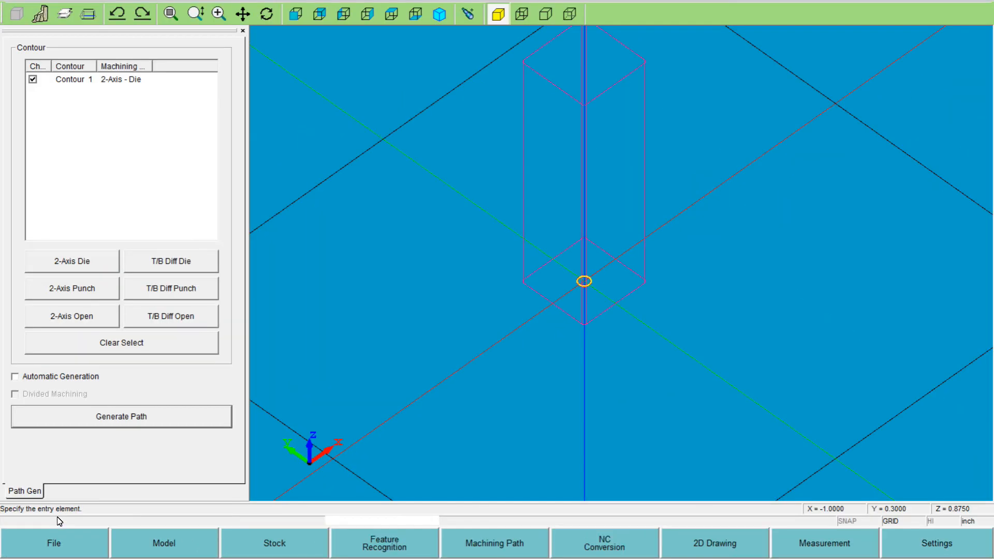
{"action": "left_click", "coordinate": [623, 265]}
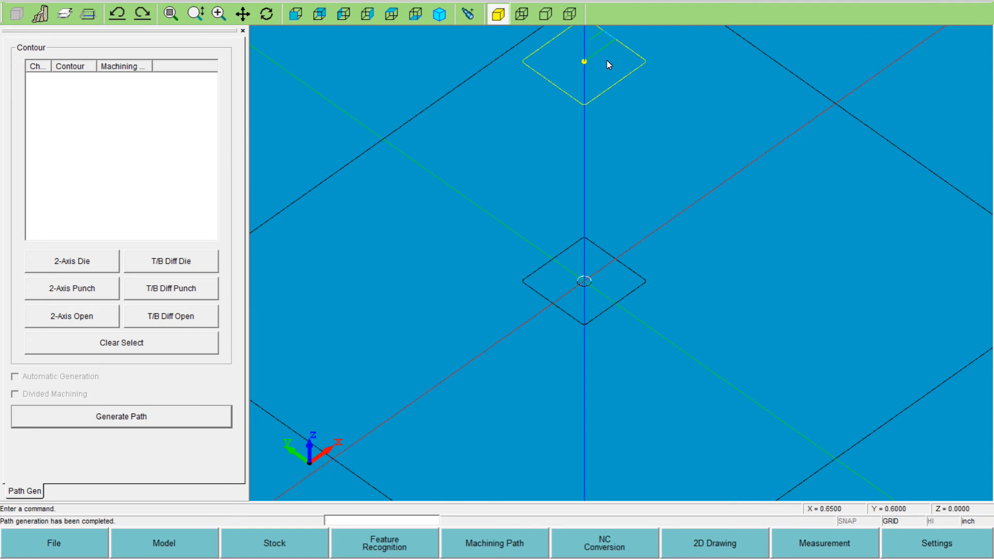
Inspect the generated path from above, and start a path correction on the 2-axis die path
{"action": "left_click", "coordinate": [402, 17]}
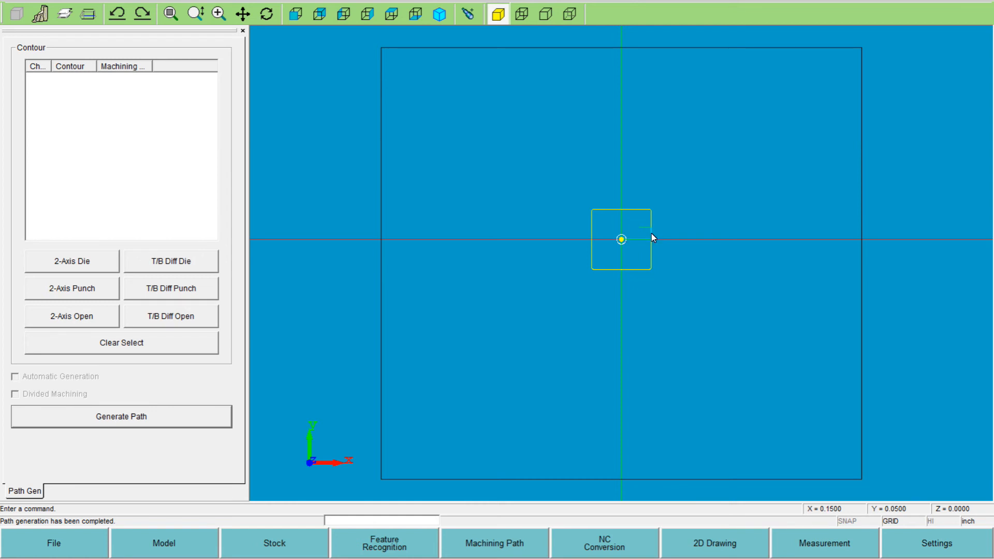
{"action": "scroll", "coordinate": [662, 238], "scroll_direction": "up", "scroll_amount": 4}
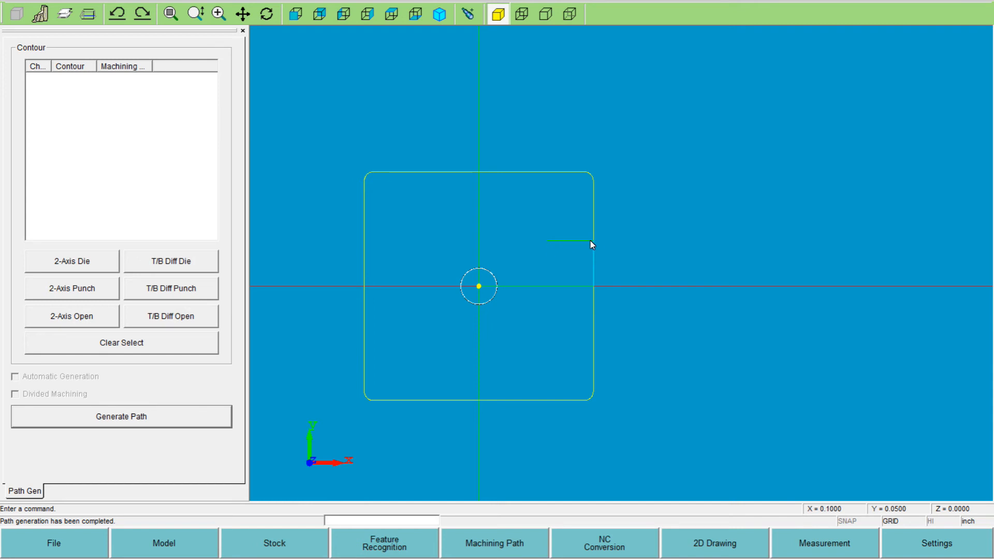
{"action": "scroll", "coordinate": [592, 241], "scroll_direction": "down", "scroll_amount": 3}
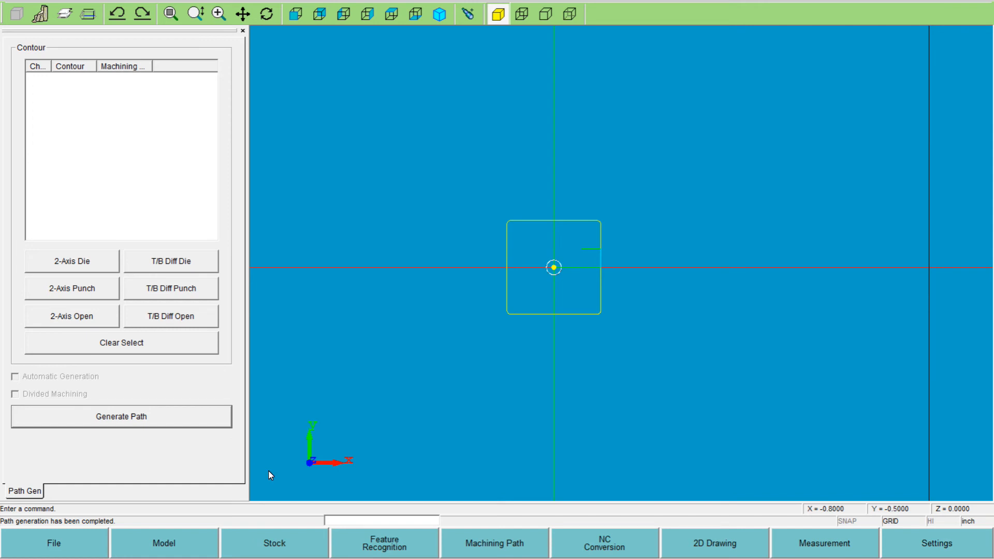
{"action": "left_click", "coordinate": [499, 544]}
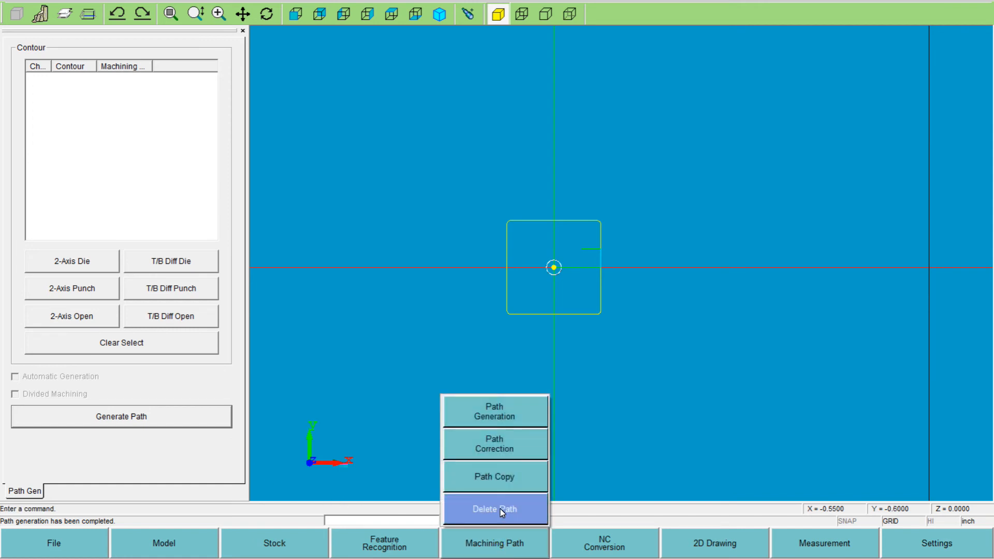
{"action": "left_click", "coordinate": [491, 445]}
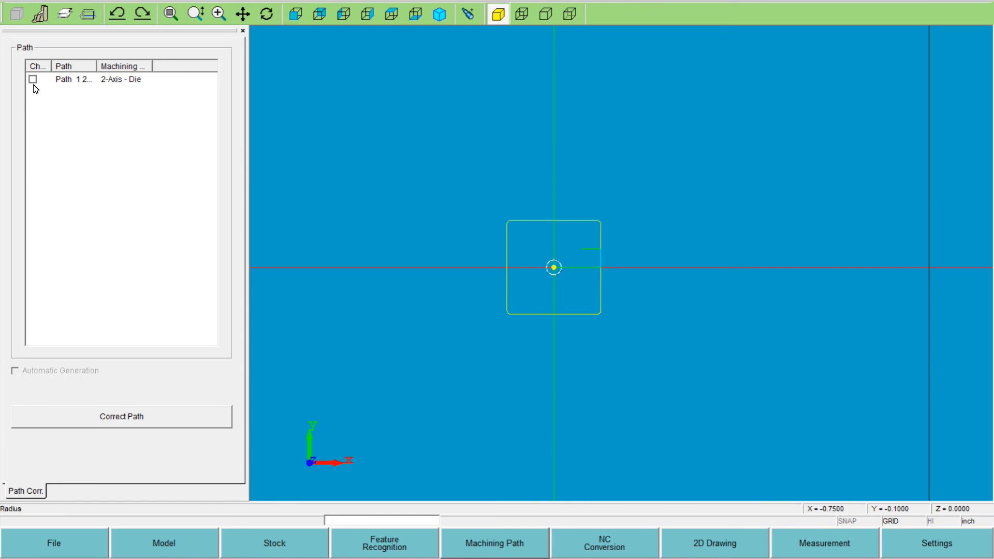
{"action": "left_click", "coordinate": [33, 80]}
{"action": "left_click", "coordinate": [81, 417]}
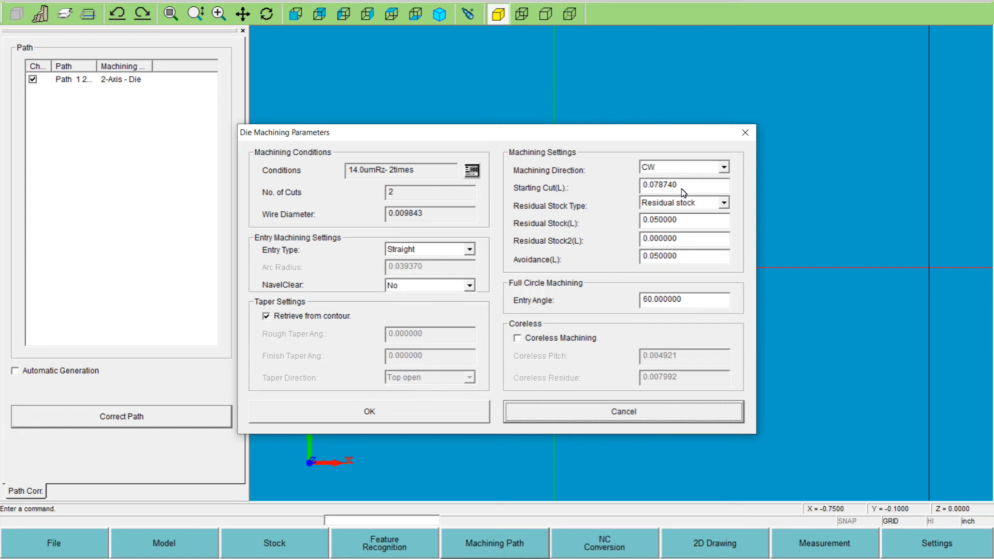
Review the path's starting cut, residual stock type, residual stock and avoidance lengths in the die machining parameters
{"action": "double_click", "coordinate": [684, 189]}
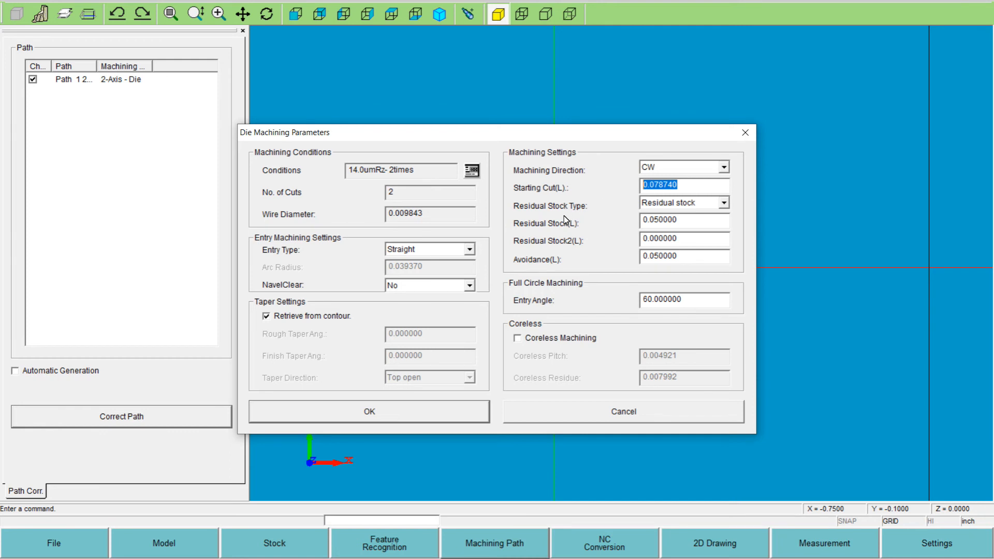
{"action": "left_click", "coordinate": [681, 205]}
{"action": "left_click", "coordinate": [683, 207]}
{"action": "left_click_drag", "start_coordinate": [676, 220], "coordinate": [628, 223]}
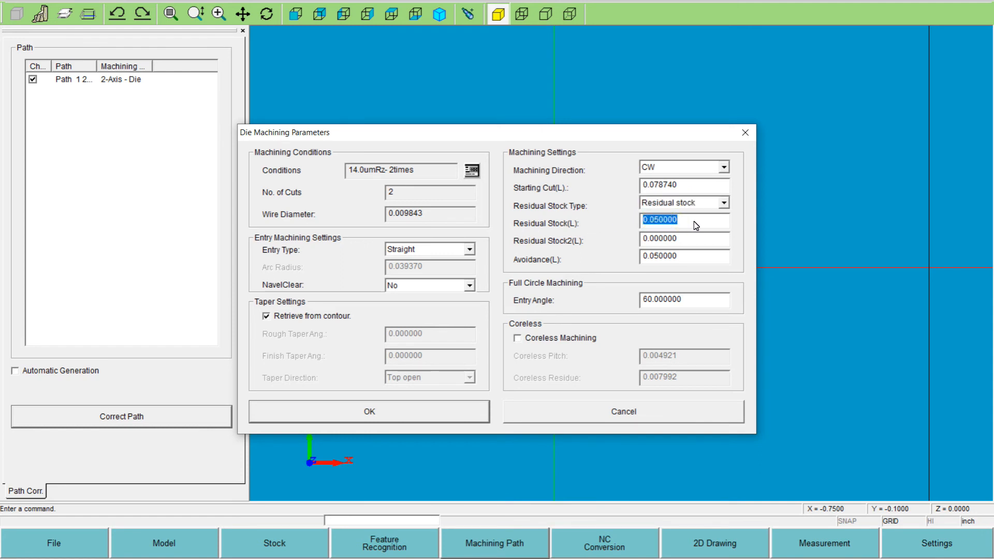
{"action": "left_click_drag", "start_coordinate": [681, 255], "coordinate": [640, 260]}
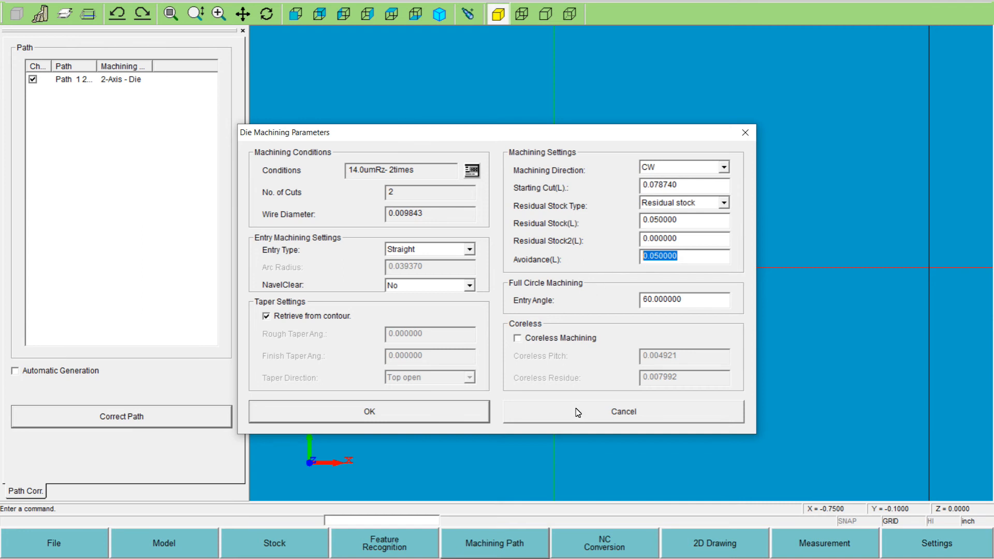
Correct the die path to start at the starting hole circle and enter at the small square's positive Y edge
{"action": "left_click", "coordinate": [409, 419]}
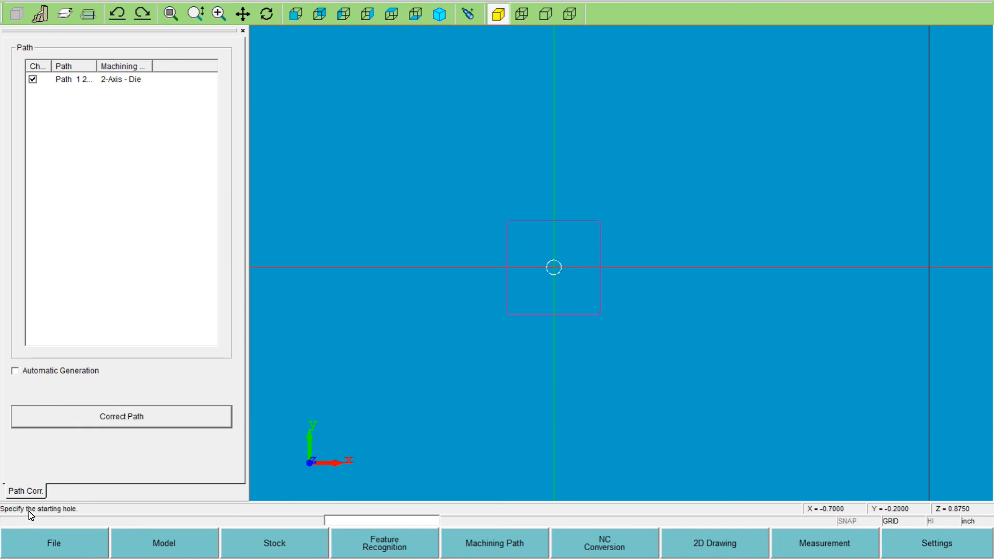
{"action": "left_click", "coordinate": [560, 270]}
{"action": "left_click", "coordinate": [564, 223]}
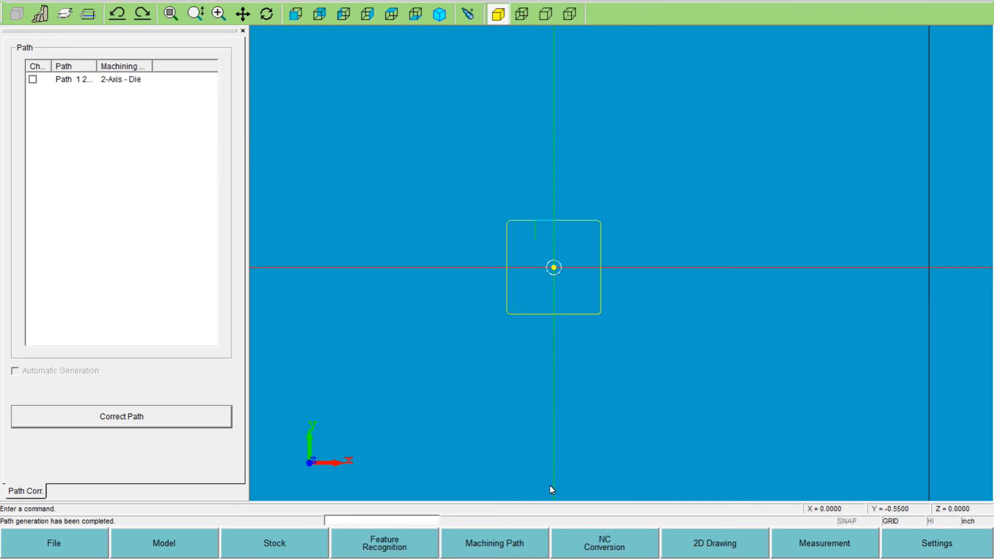
Correct the 2-axis die path using automatic generation with the existing die machining parameters
{"action": "left_click", "coordinate": [489, 545]}
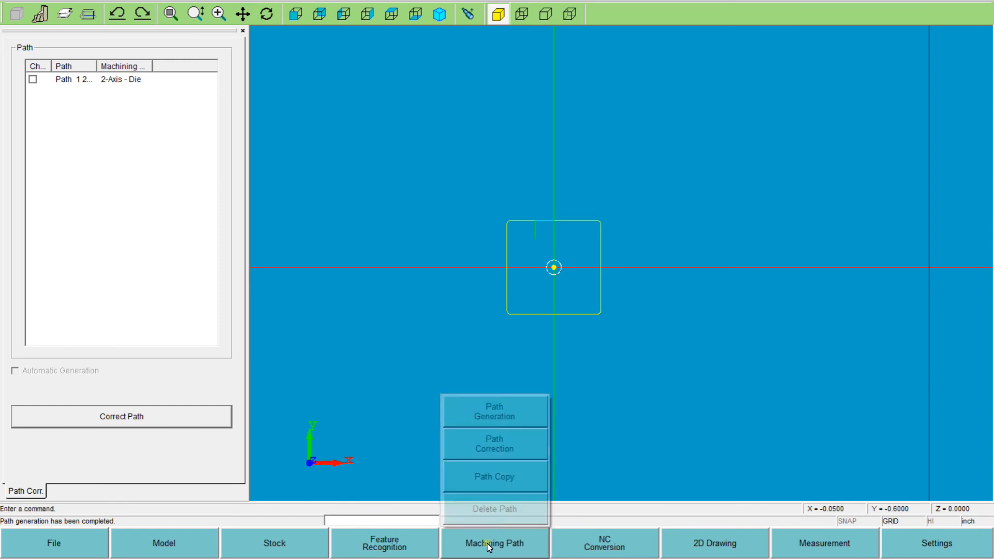
{"action": "left_click", "coordinate": [489, 446]}
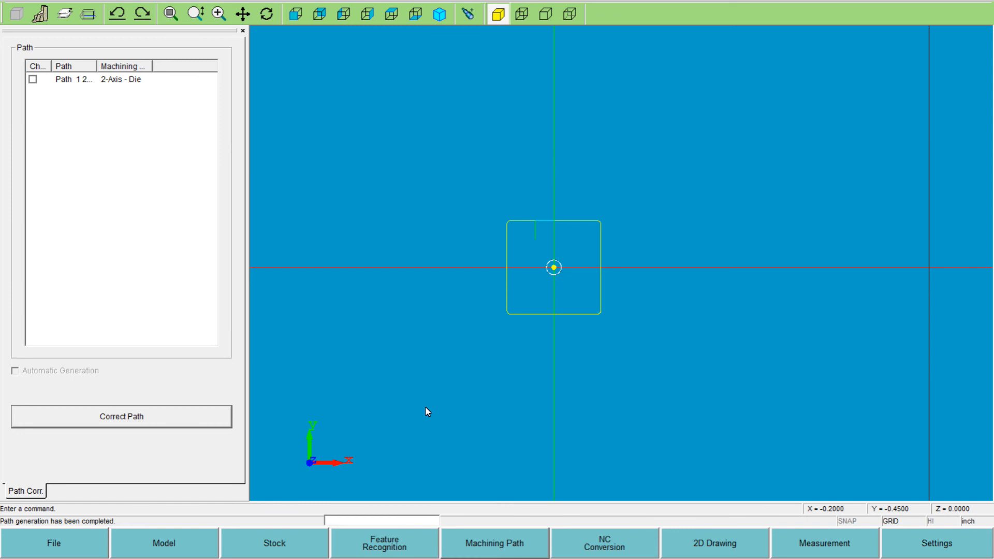
{"action": "left_click", "coordinate": [33, 79]}
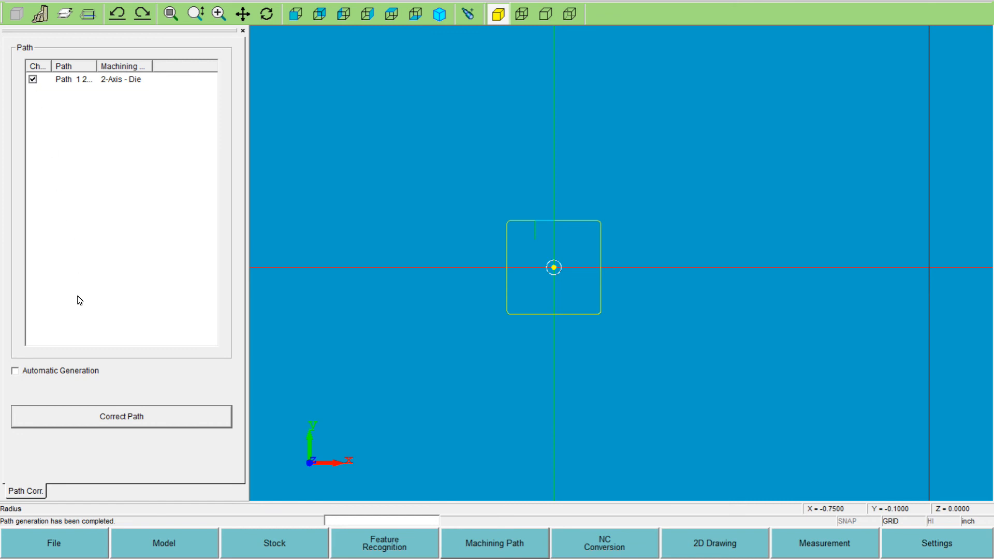
{"action": "left_click", "coordinate": [16, 372]}
{"action": "left_click", "coordinate": [134, 427]}
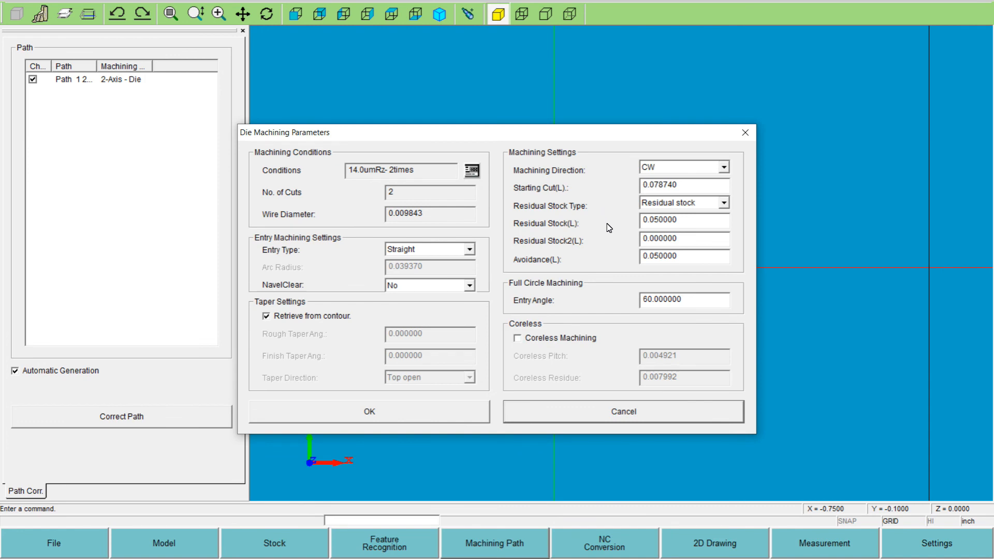
{"action": "left_click", "coordinate": [390, 417]}
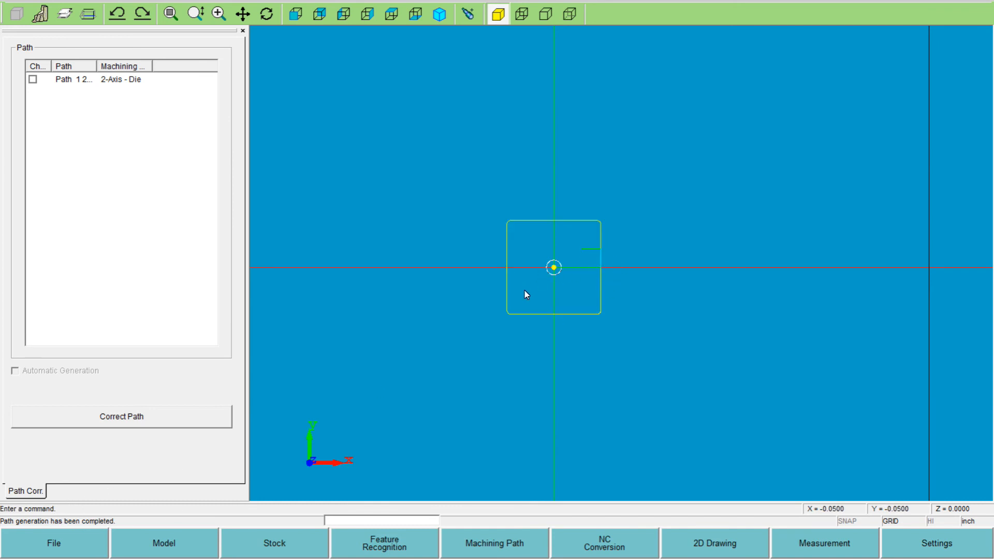
{"action": "left_click", "coordinate": [172, 414]}
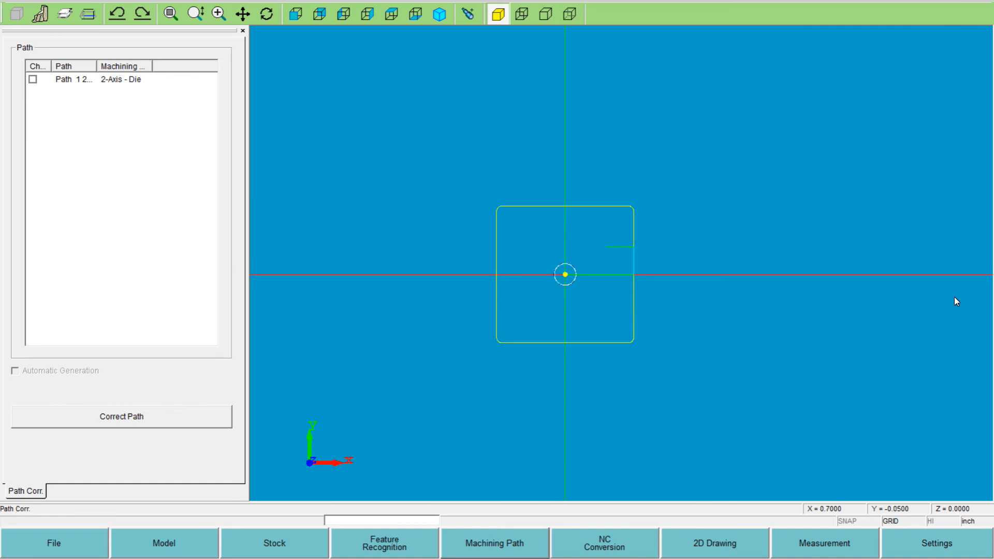
Start converting the small square's die path to NC and name the NC file class-A
{"action": "scroll", "coordinate": [515, 248], "scroll_direction": "up", "scroll_amount": 2}
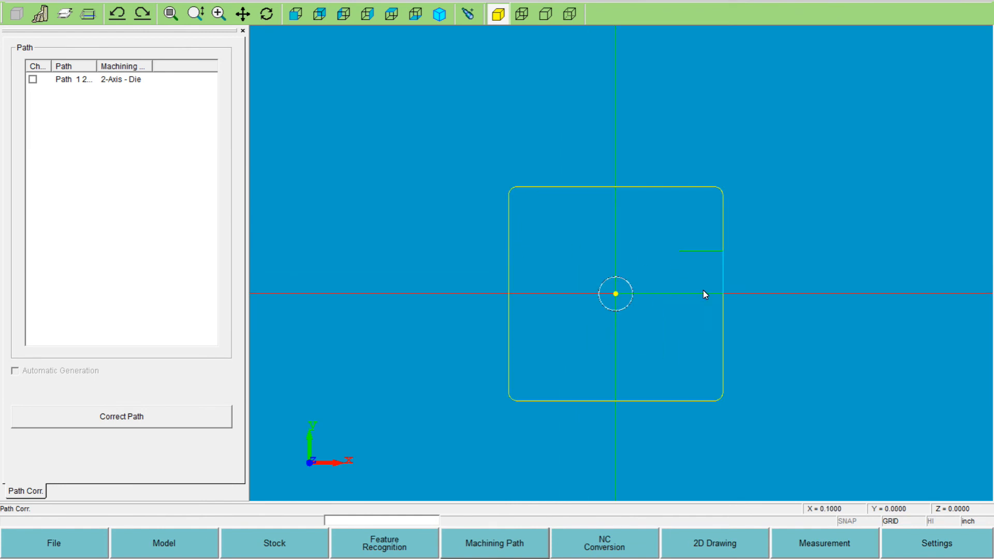
{"action": "scroll", "coordinate": [753, 328], "scroll_direction": "up", "scroll_amount": 1}
{"action": "scroll", "coordinate": [740, 357], "scroll_direction": "down", "scroll_amount": 1}
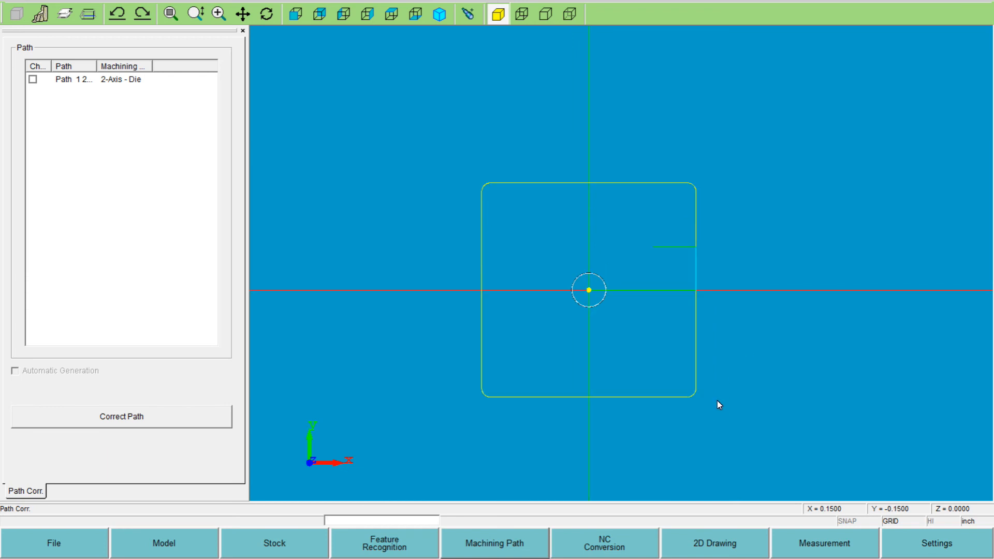
{"action": "left_click", "coordinate": [630, 553]}
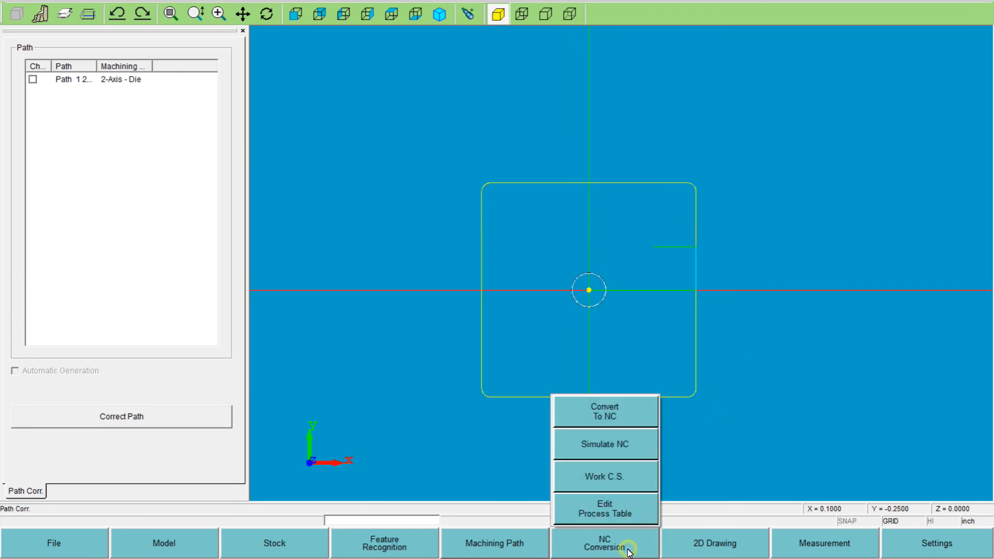
{"action": "left_click", "coordinate": [617, 422]}
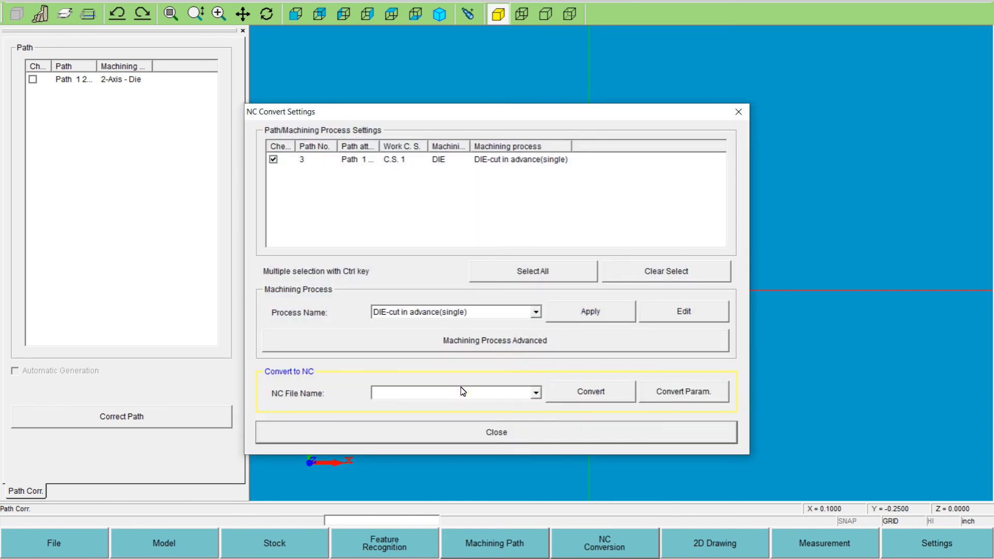
{"action": "type", "text": "class-A"}
In the NC convert parameters, set the condition of cutoff to C000/T84 and the stop after cut-off to NO
{"action": "left_click", "coordinate": [682, 395]}
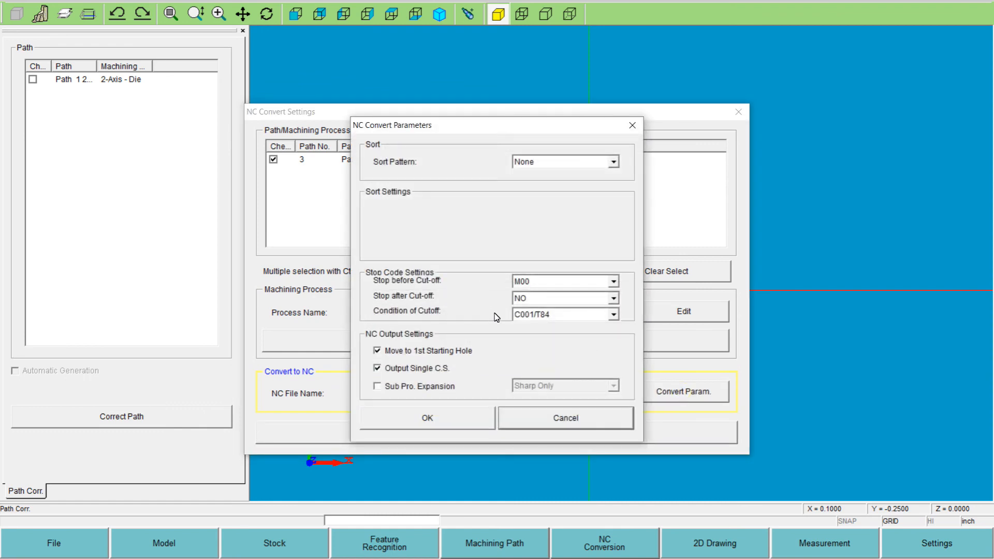
{"action": "key", "text": "alt"}
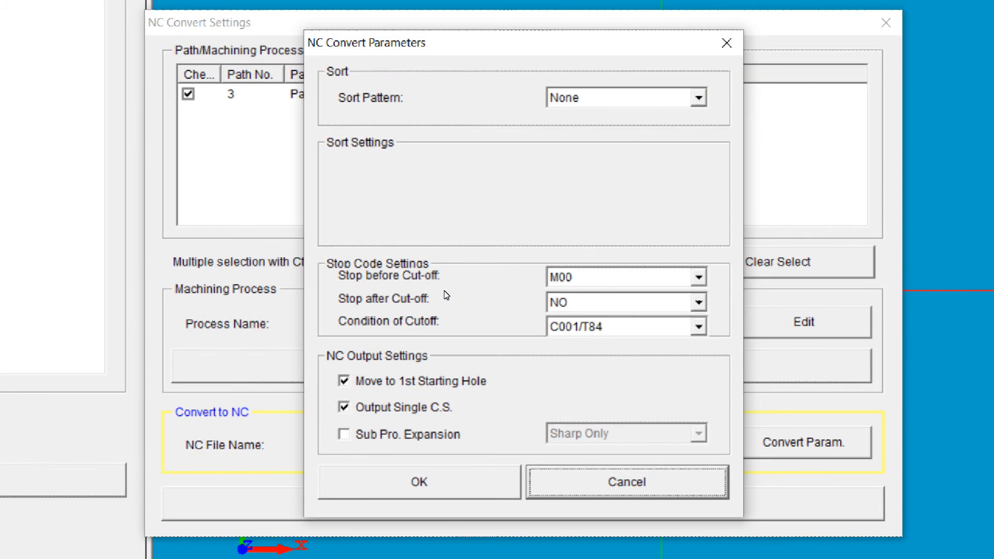
{"action": "key", "text": "super"}
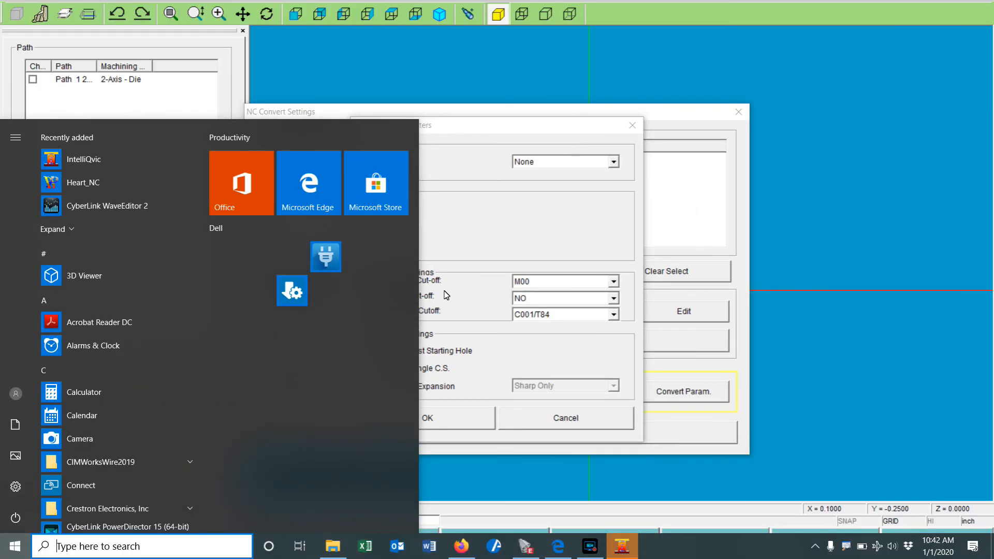
{"action": "key", "text": "super"}
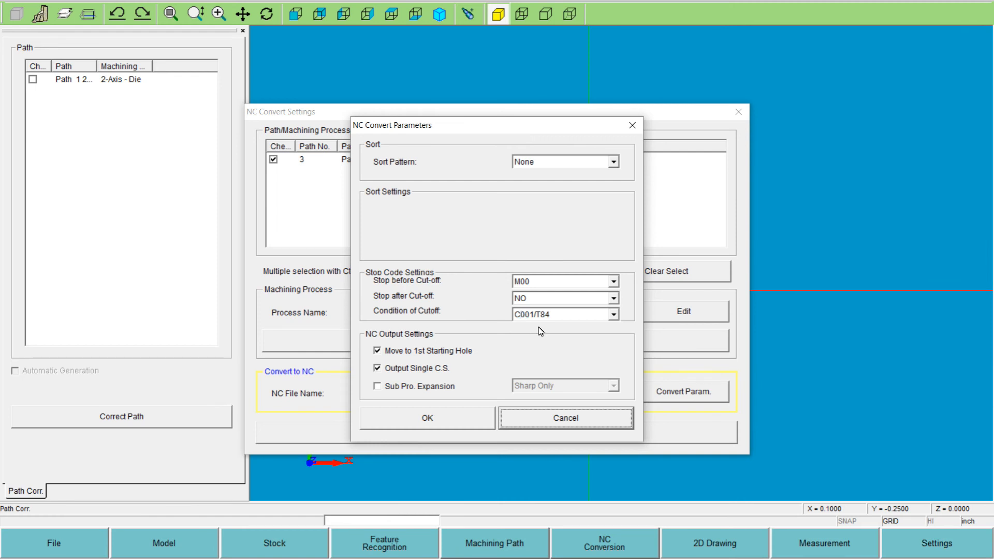
{"action": "left_click", "coordinate": [543, 319]}
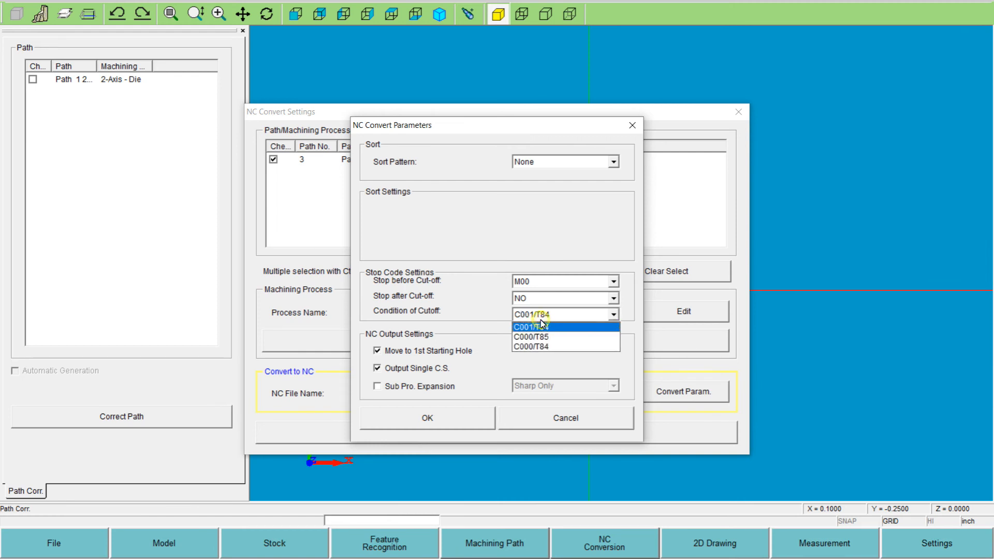
{"action": "left_click", "coordinate": [546, 347]}
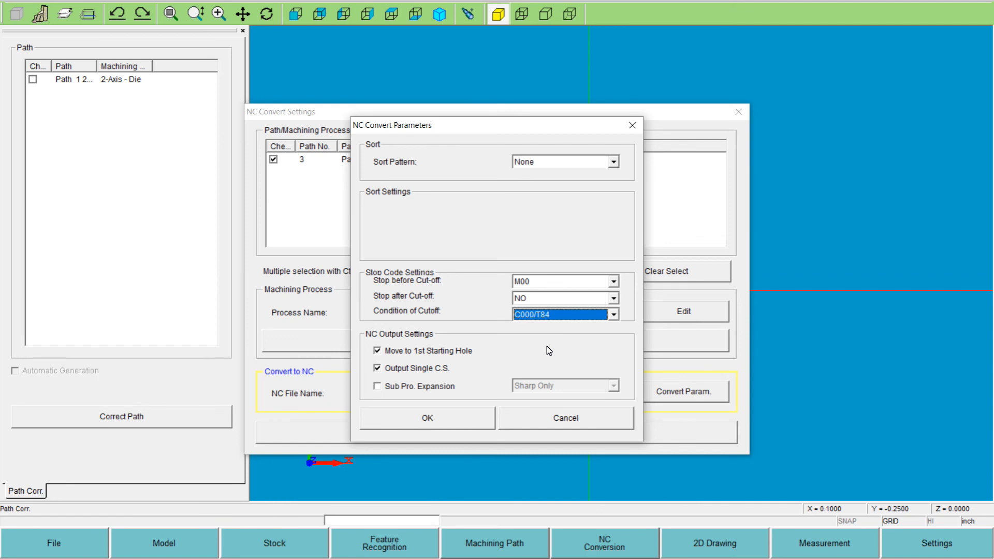
{"action": "left_click", "coordinate": [568, 299]}
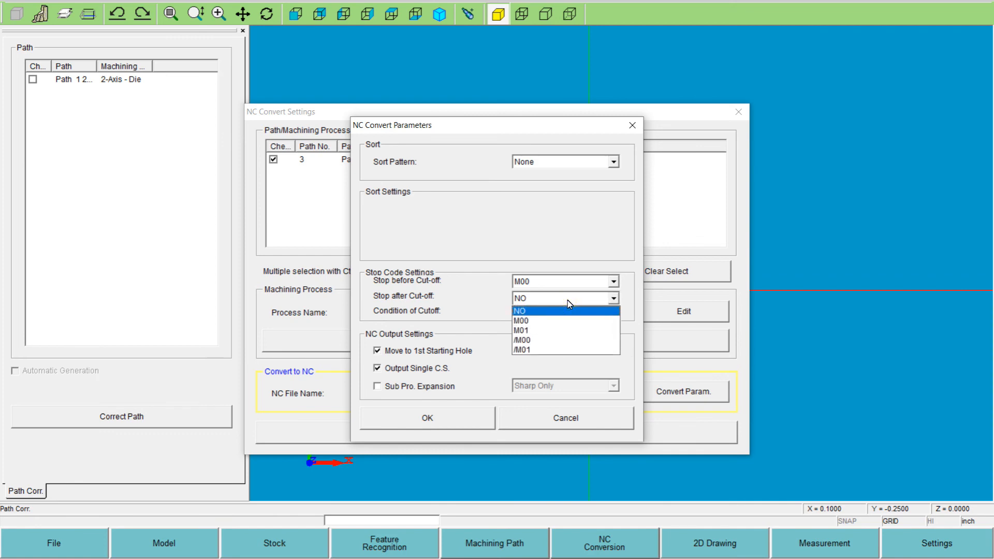
{"action": "left_click", "coordinate": [518, 311]}
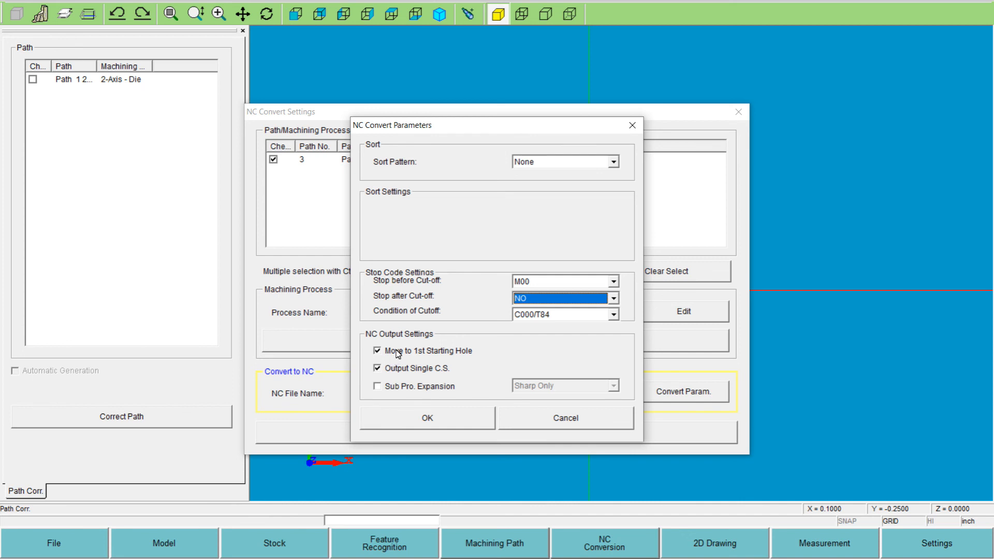
Leave Move to 1st Starting Hole enabled in the NC output settings, accept the parameters and convert the die path to NC
{"action": "left_click", "coordinate": [377, 352]}
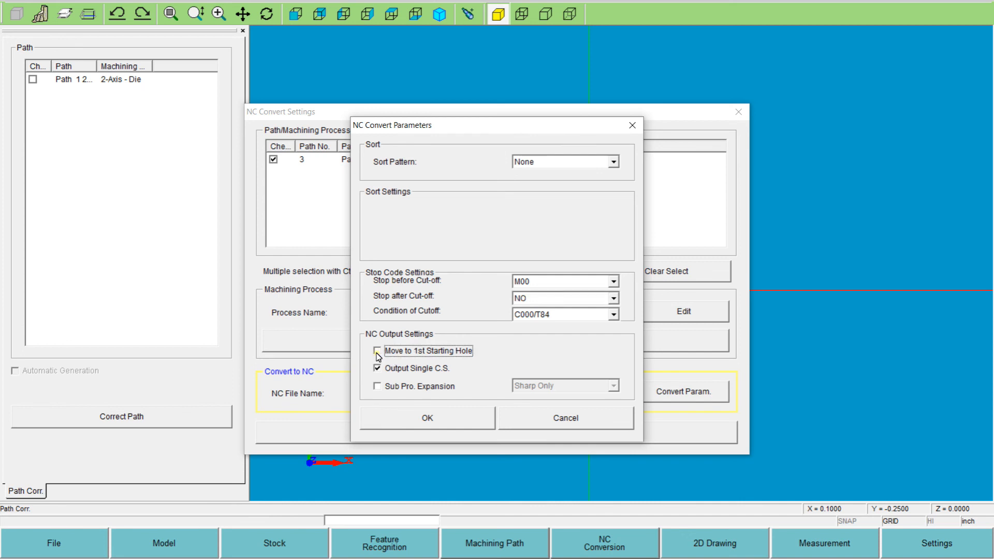
{"action": "left_click", "coordinate": [377, 352]}
{"action": "left_click", "coordinate": [376, 352]}
{"action": "left_click", "coordinate": [379, 352]}
{"action": "left_click", "coordinate": [405, 420]}
{"action": "left_click", "coordinate": [568, 398]}
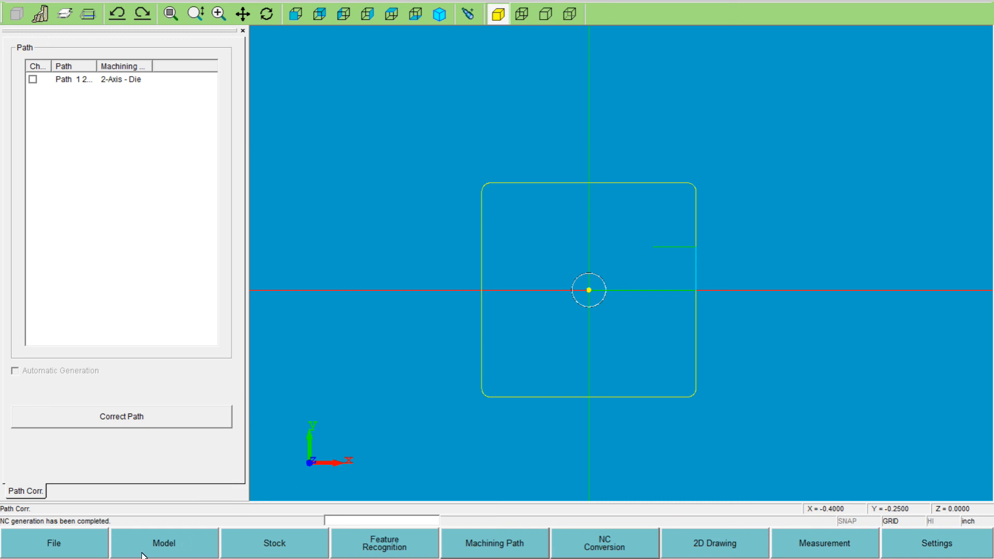
Exit IntelliQvic and open its NC files folder through the CAD CAM folder on the desktop
{"action": "left_click", "coordinate": [30, 555]}
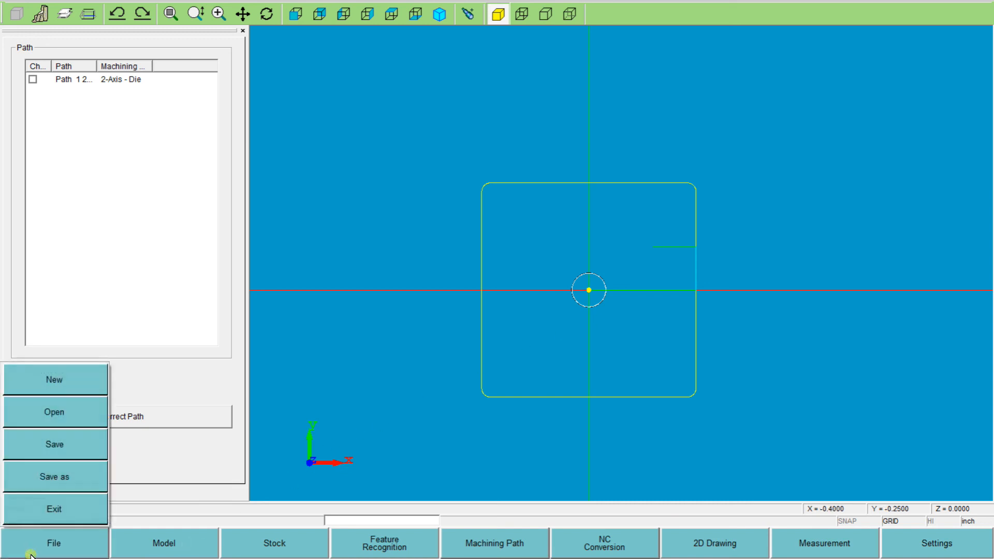
{"action": "left_click", "coordinate": [63, 518]}
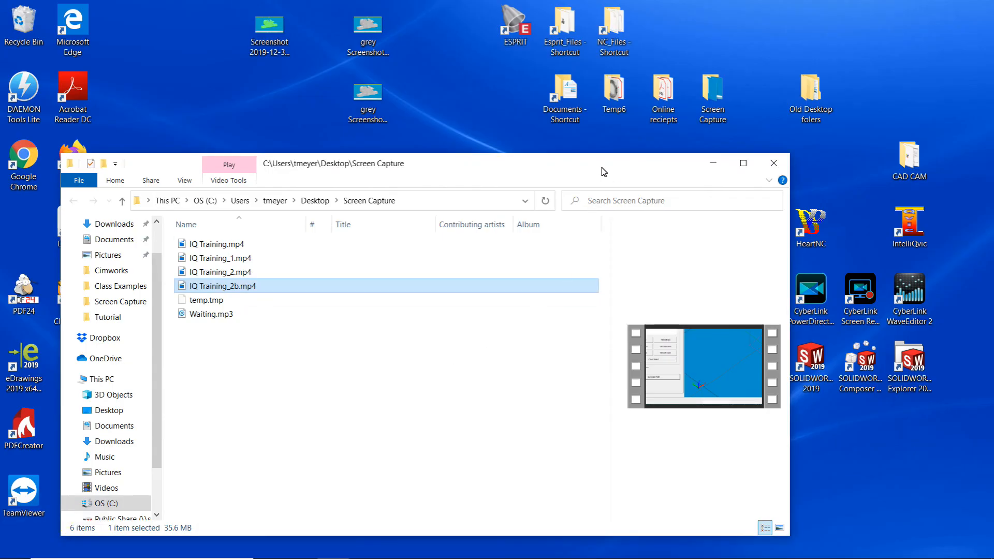
{"action": "left_click_drag", "start_coordinate": [601, 168], "coordinate": [559, 231]}
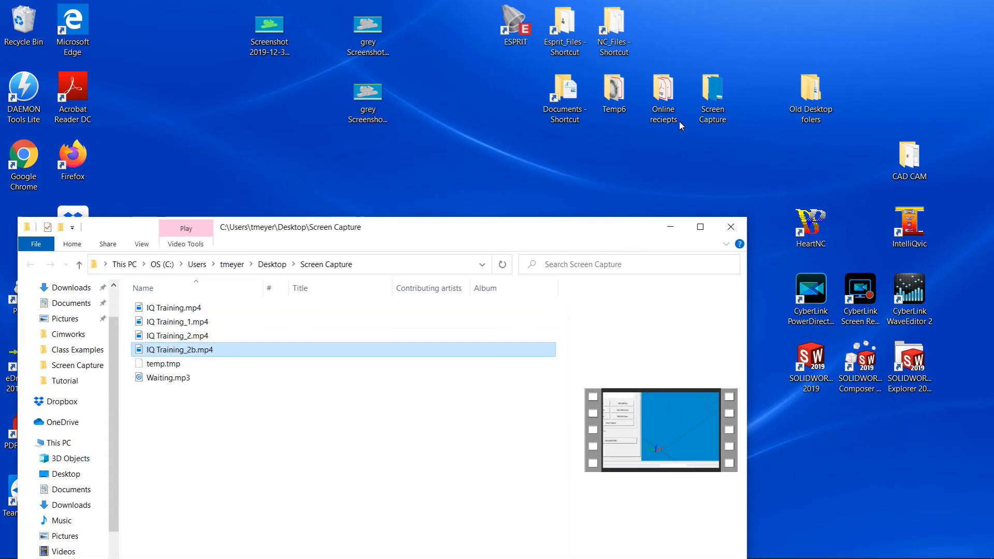
{"action": "double_click", "coordinate": [909, 156]}
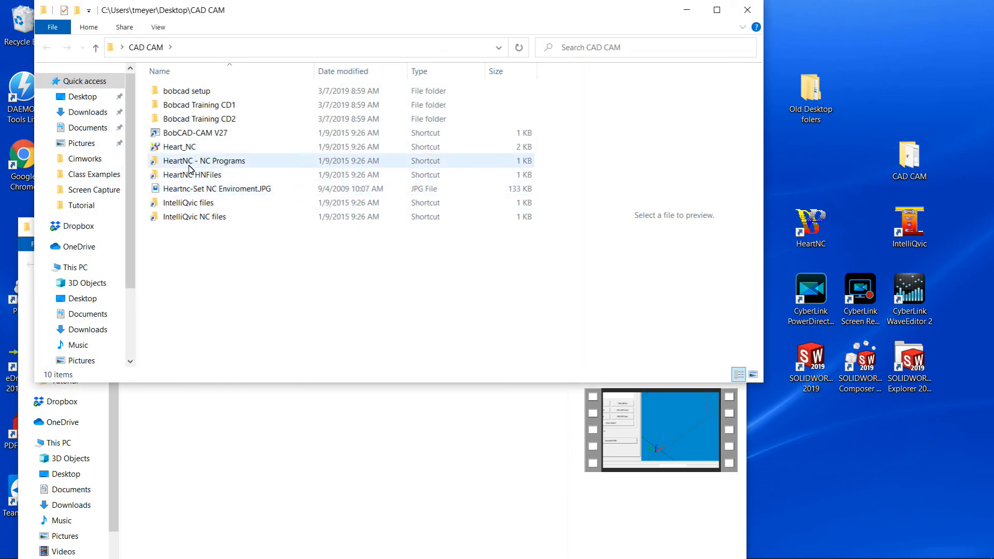
{"action": "double_click", "coordinate": [189, 161]}
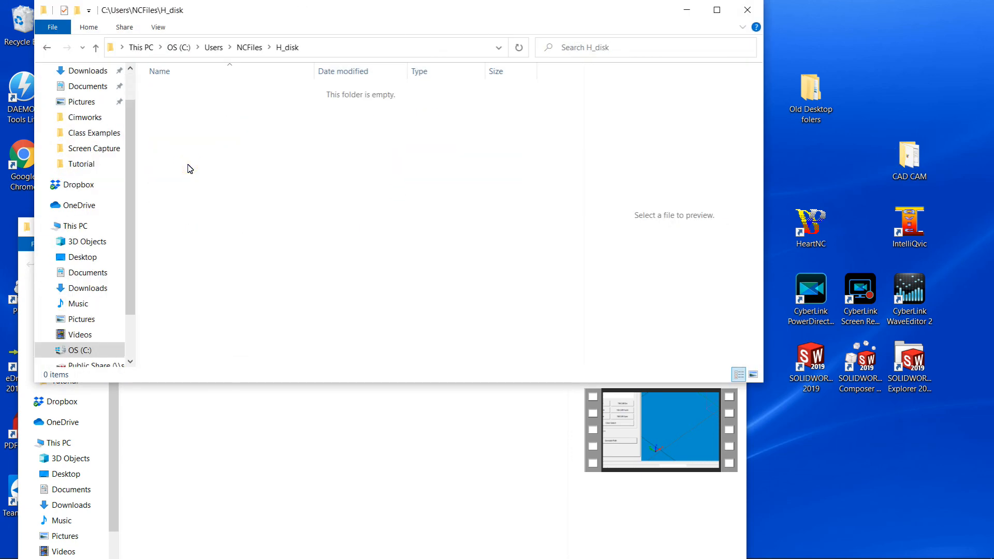
{"action": "key", "text": "alt+Left"}
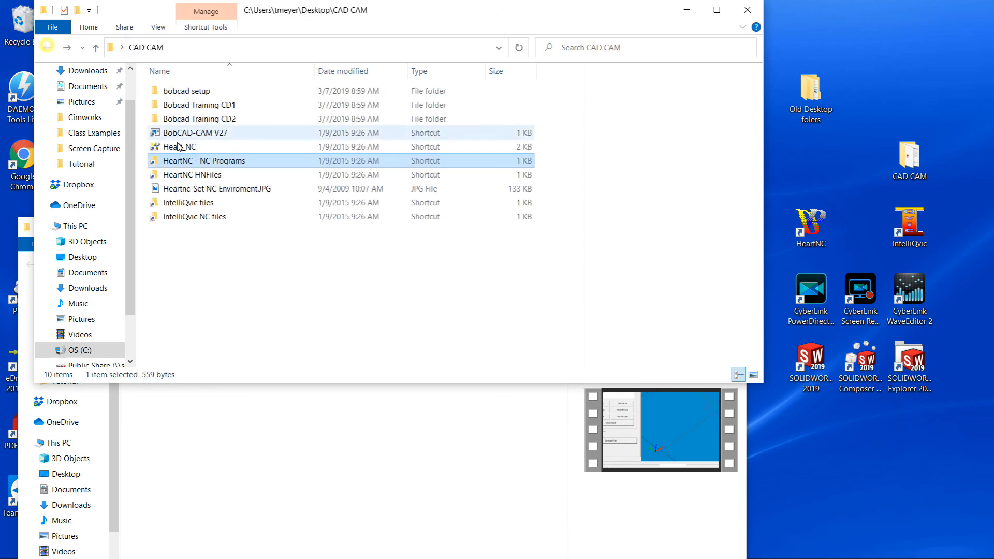
{"action": "double_click", "coordinate": [190, 218]}
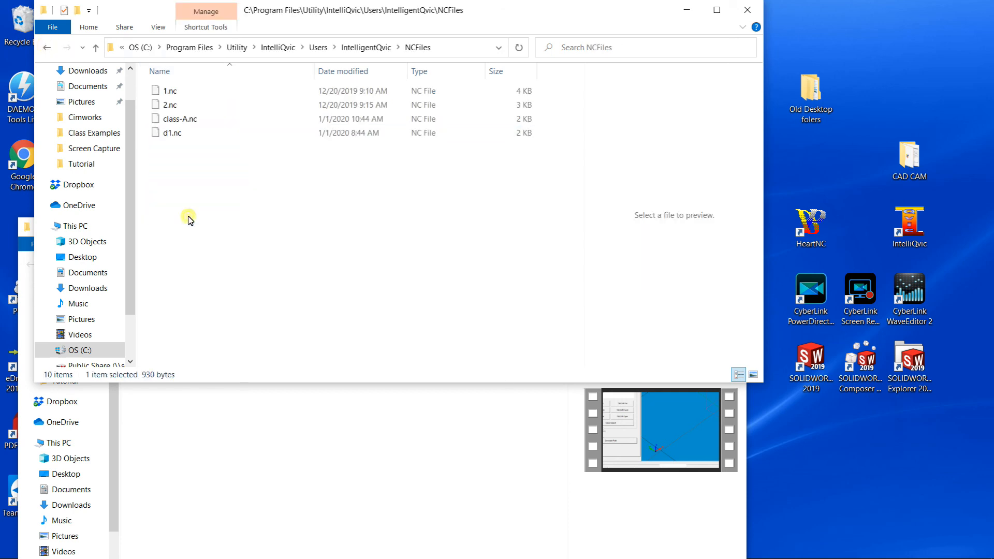
Examine the NC code in class-A.nc, including the G90 line, and close the editor and the NC files folder
{"action": "left_click", "coordinate": [192, 120]}
{"action": "double_click", "coordinate": [193, 120]}
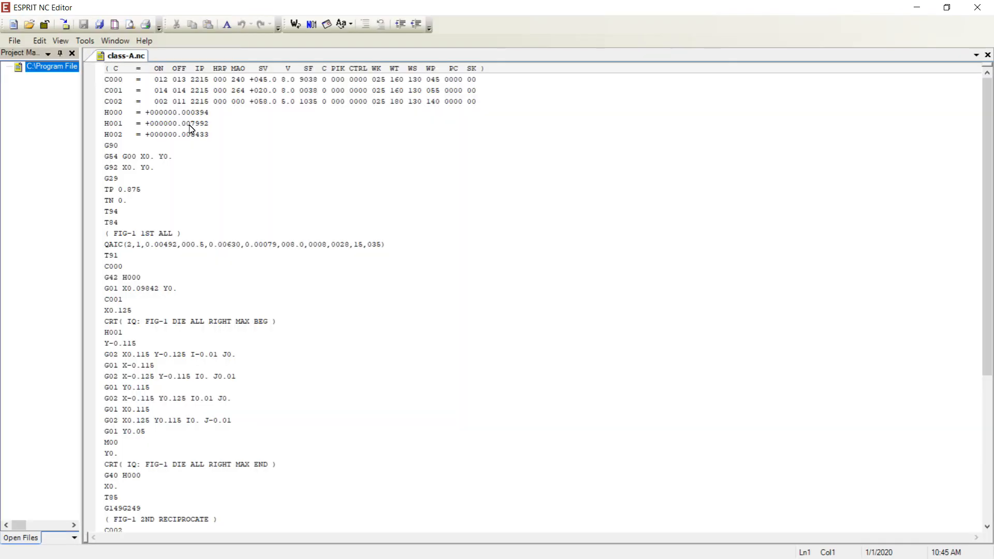
{"action": "scroll", "coordinate": [126, 217], "scroll_direction": "down", "scroll_amount": 2}
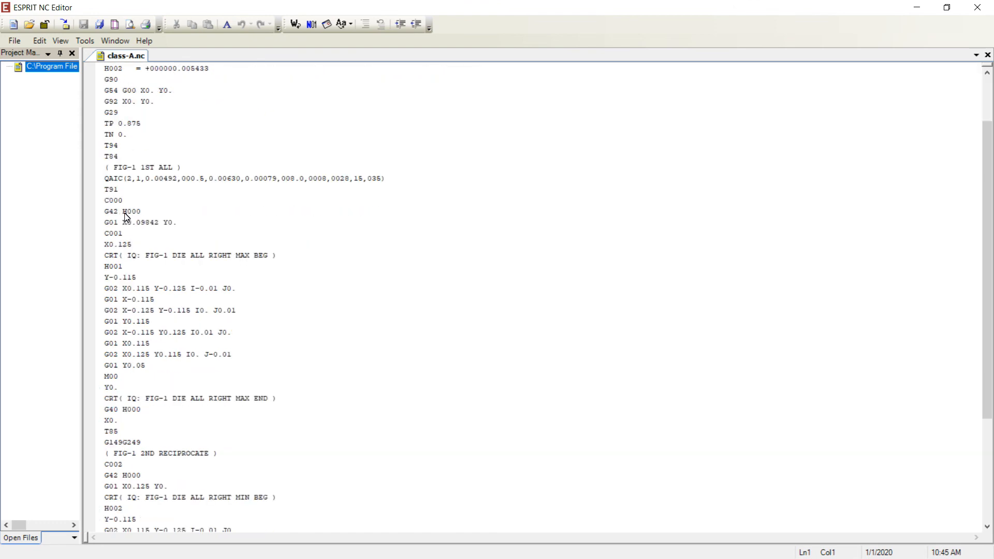
{"action": "scroll", "coordinate": [126, 217], "scroll_direction": "down", "scroll_amount": 3}
{"action": "scroll", "coordinate": [126, 217], "scroll_direction": "up", "scroll_amount": 5}
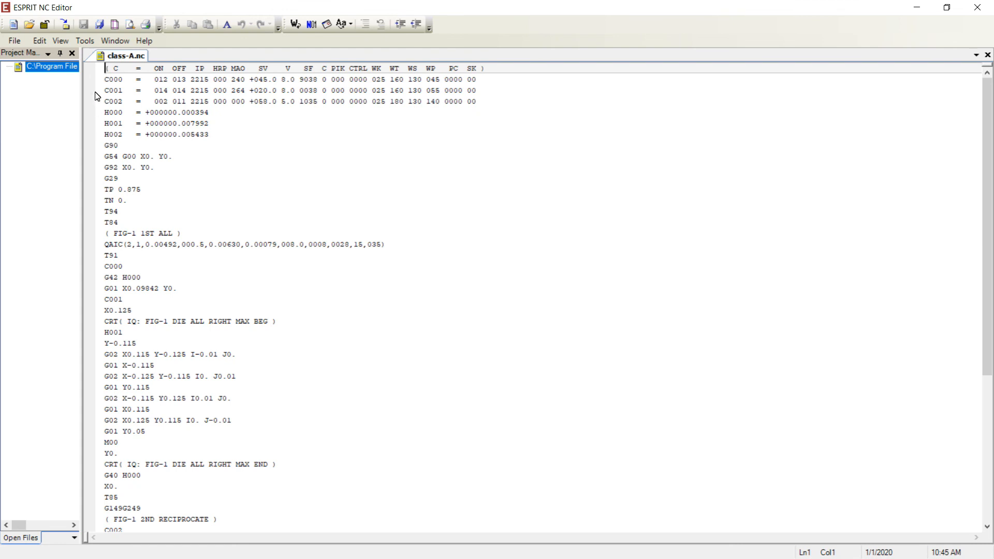
{"action": "left_click", "coordinate": [97, 146]}
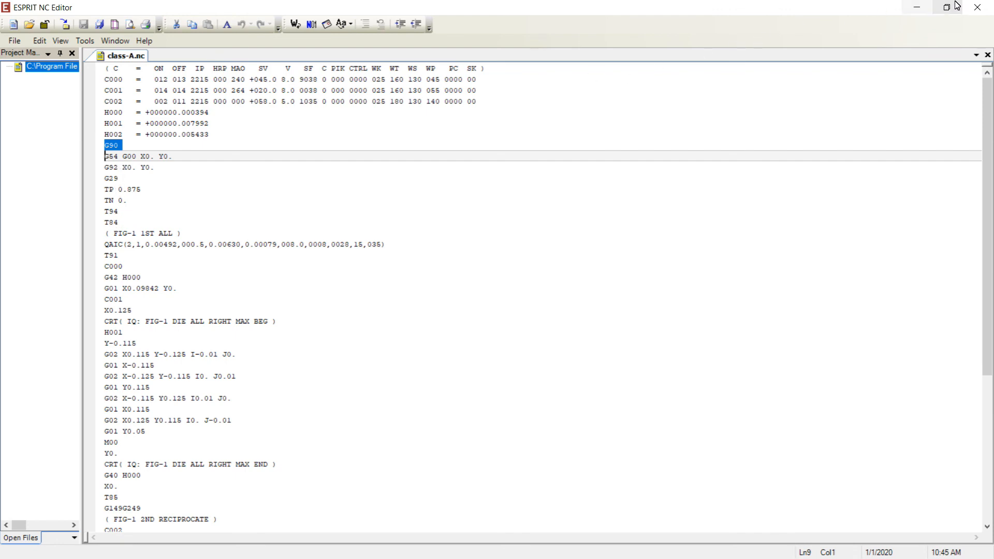
{"action": "left_click", "coordinate": [977, 8]}
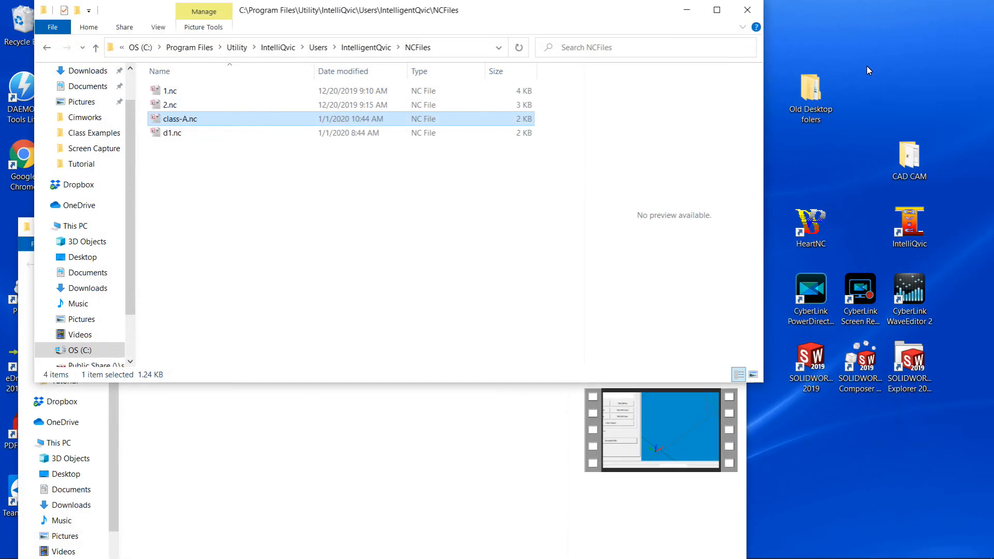
{"action": "left_click", "coordinate": [747, 9]}
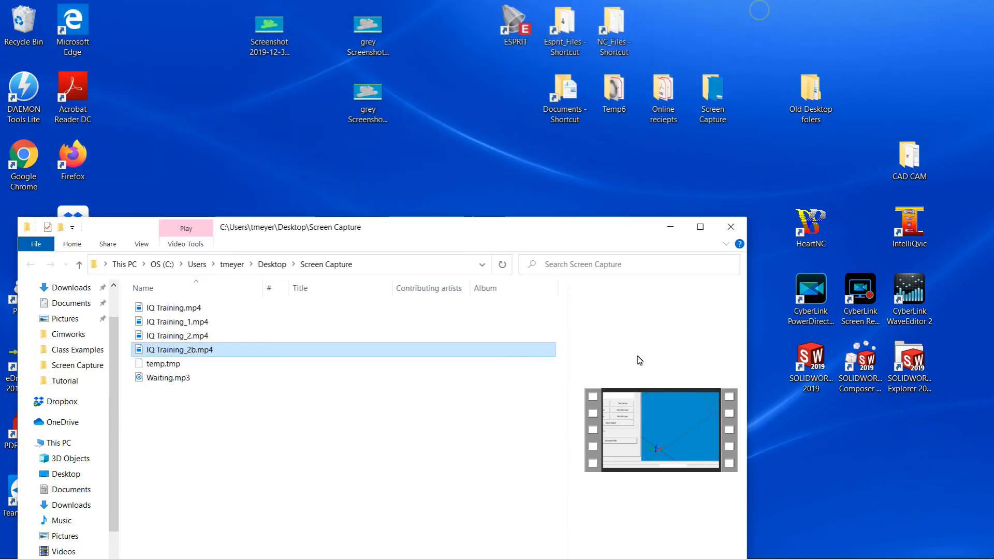